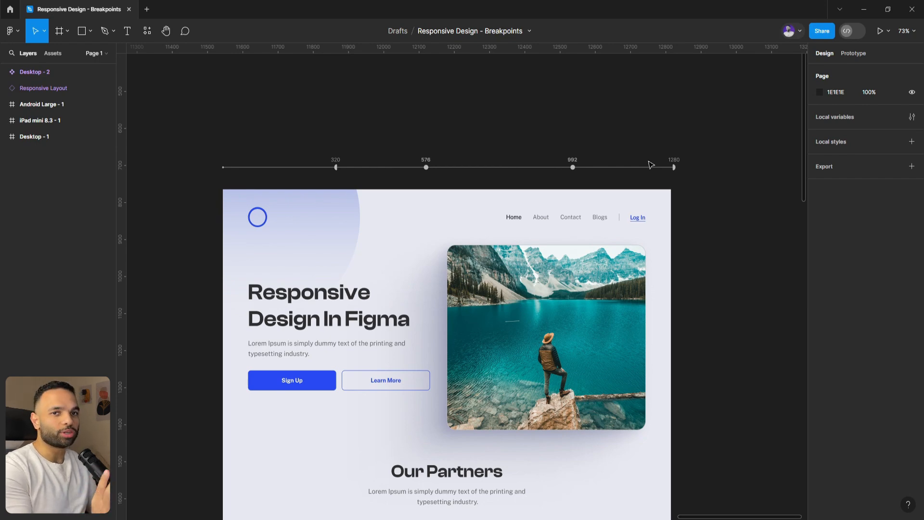
# Narrow the responsive layout to widths of about 991, 564 and 448 to preview its tablet and mobile versions
pyautogui.click(655, 214)
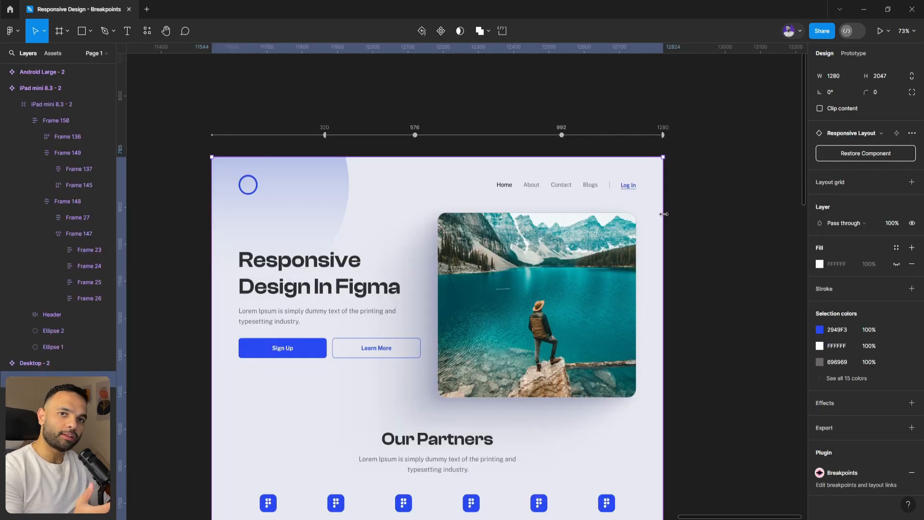
pyautogui.moveTo(663, 214); pyautogui.dragTo(562, 196)
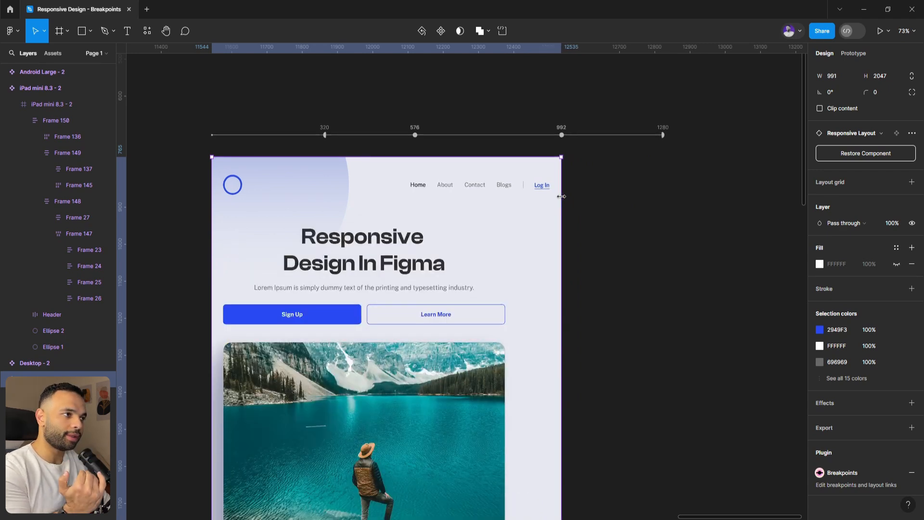
pyautogui.moveTo(561, 196); pyautogui.dragTo(410, 192)
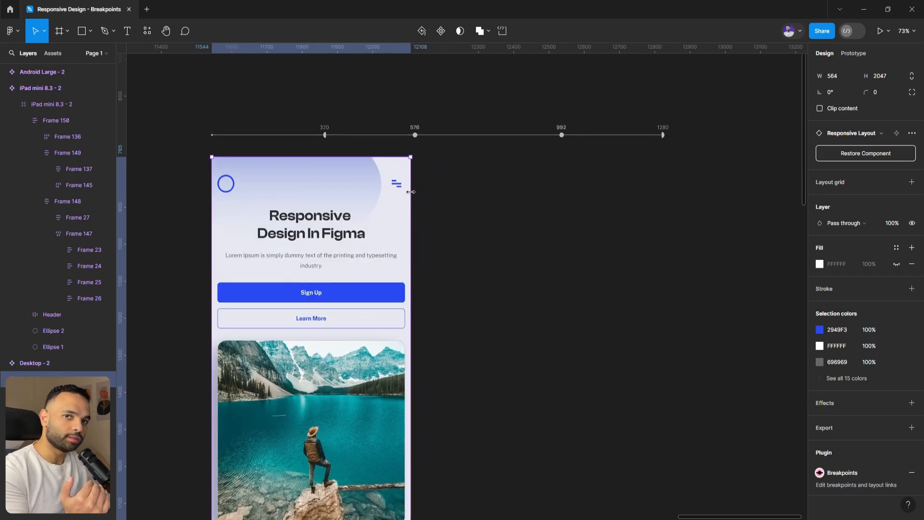
pyautogui.moveTo(410, 192); pyautogui.dragTo(369, 186)
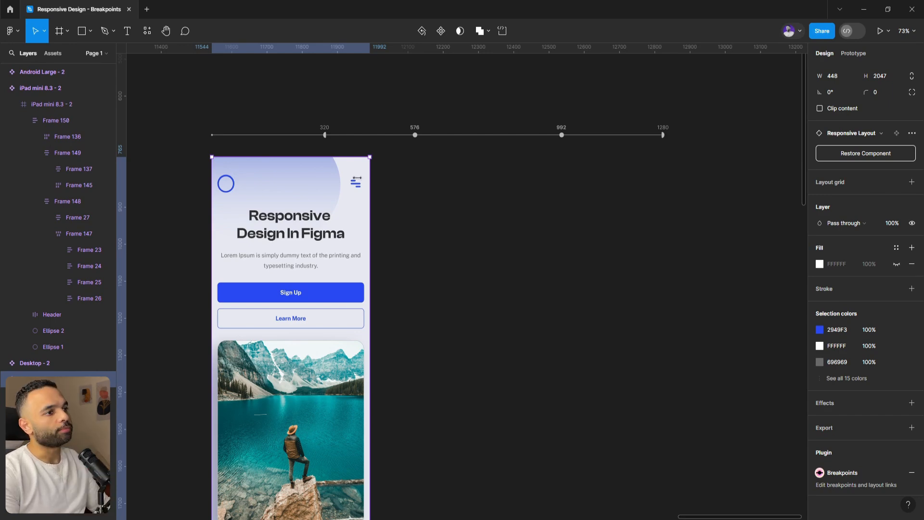
# Delete the existing responsive layout and its component frames, keeping only the Desktop - 1, iPad mini 8.3 - 1 and Android Large - 1 frames
pyautogui.scroll(-3, 356, 193)
pyautogui.scroll(-2, 259, 139)
pyautogui.moveTo(235, 136); pyautogui.dragTo(588, 470)
pyautogui.hotkey('shift', '1')
pyautogui.moveTo(499, 128); pyautogui.dragTo(739, 337)
pyautogui.press('Delete')
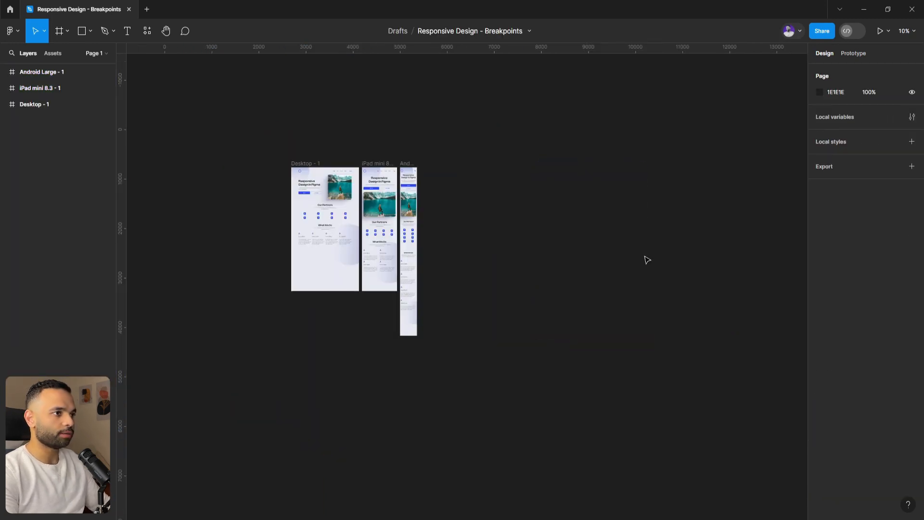
# Duplicate the desktop, iPad mini and Android frames beside the originals, and move the originals farther left on the canvas
pyautogui.moveTo(254, 130); pyautogui.dragTo(482, 385)
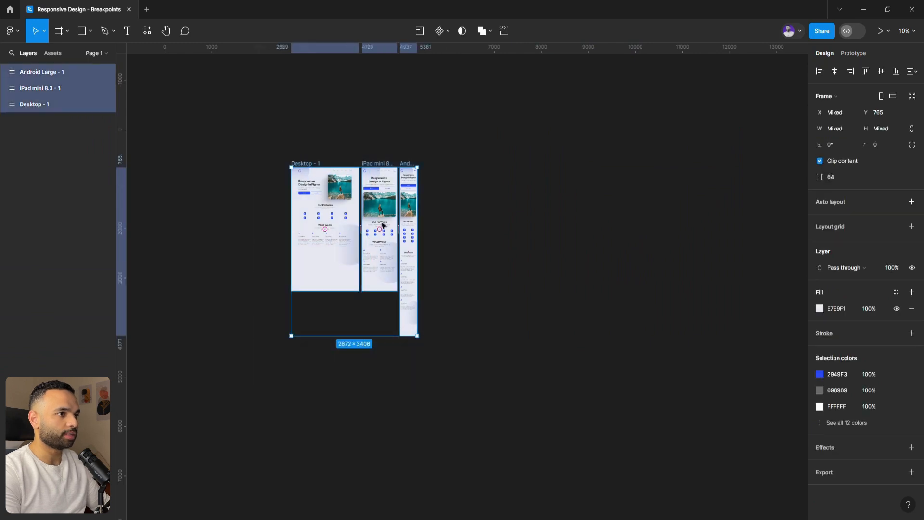
pyautogui.moveTo(313, 164); pyautogui.dragTo(508, 165)
pyautogui.moveTo(274, 123); pyautogui.dragTo(435, 385)
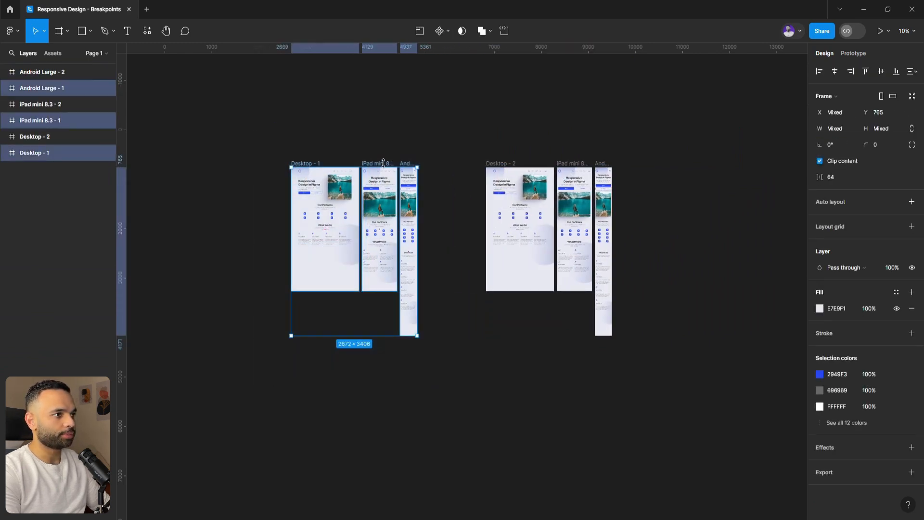
pyautogui.moveTo(385, 165); pyautogui.dragTo(248, 162)
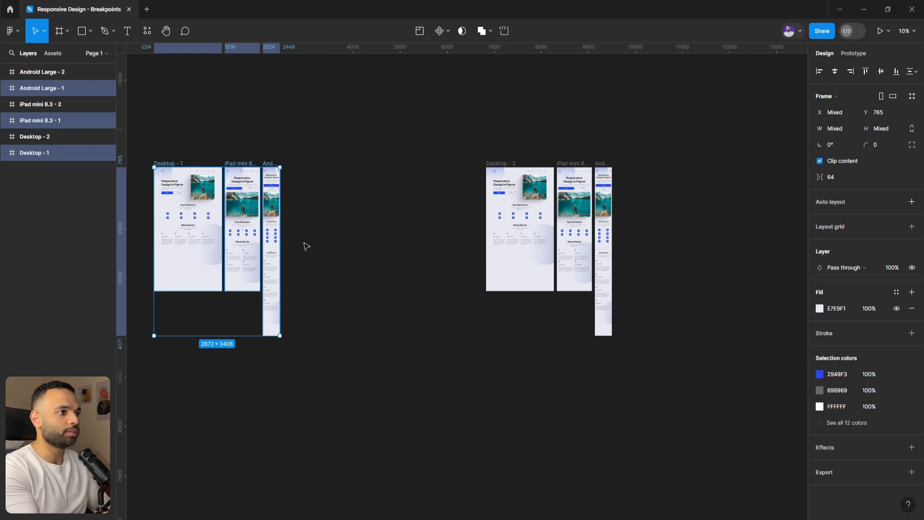
# Run the Breakpoints plugin and place its window over the empty canvas beside the duplicated frames
pyautogui.click(436, 213)
pyautogui.scroll(5, 609, 201)
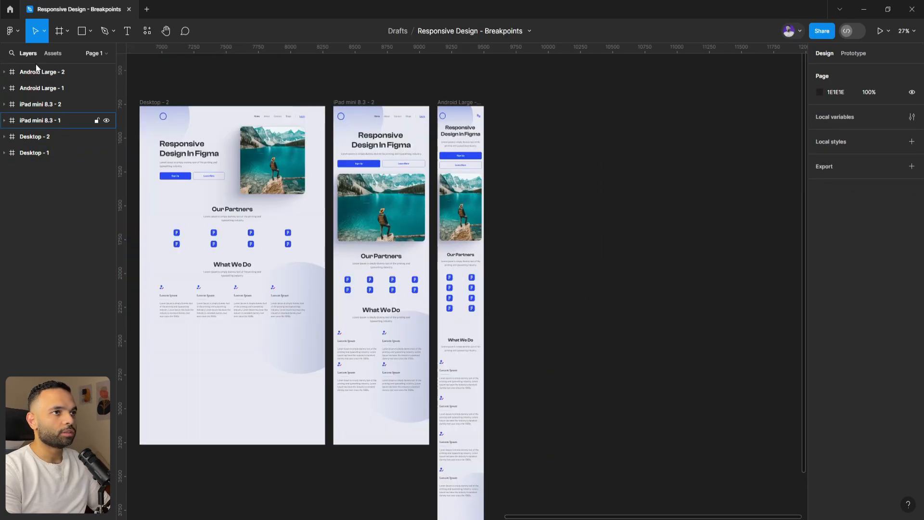
pyautogui.click(12, 30)
pyautogui.moveTo(70, 171)
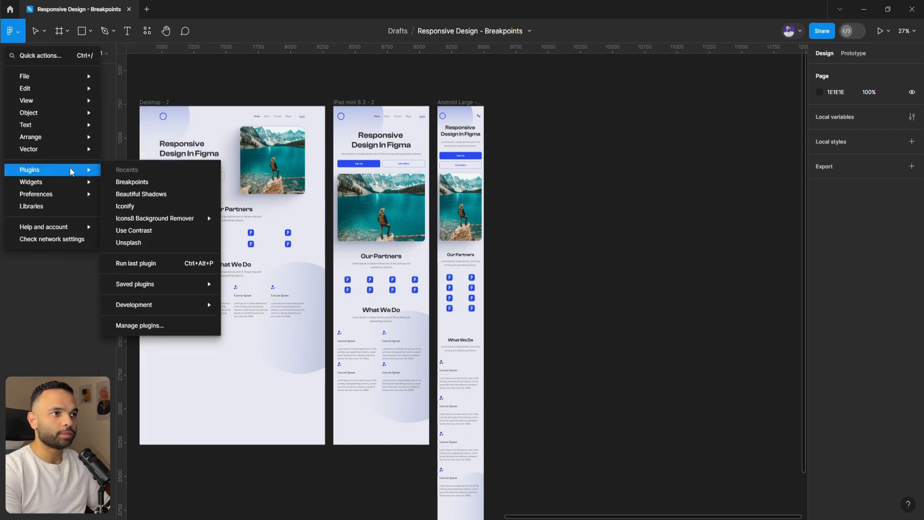
pyautogui.click(120, 183)
pyautogui.moveTo(612, 239); pyautogui.dragTo(670, 277)
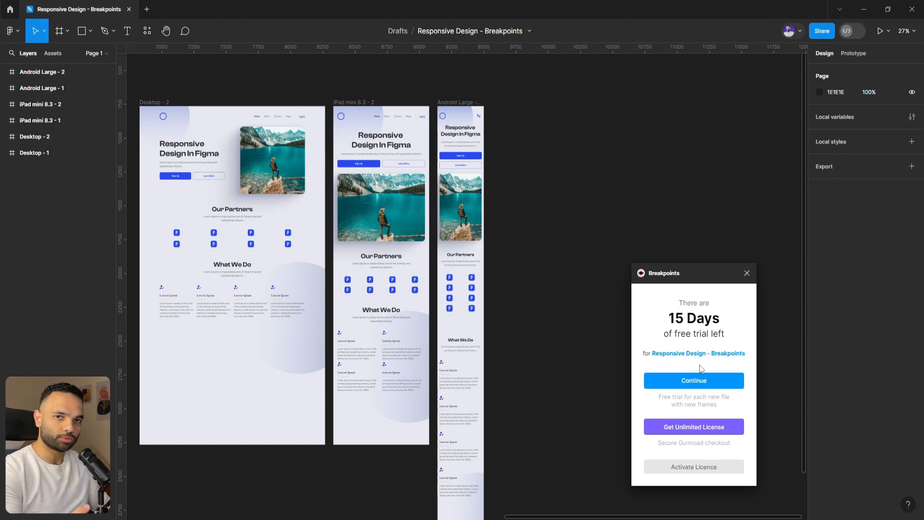
# Continue with the plugin's free trial and create a new adaptive layout, placed right of the Android copy with its top edge aligned
pyautogui.click(698, 380)
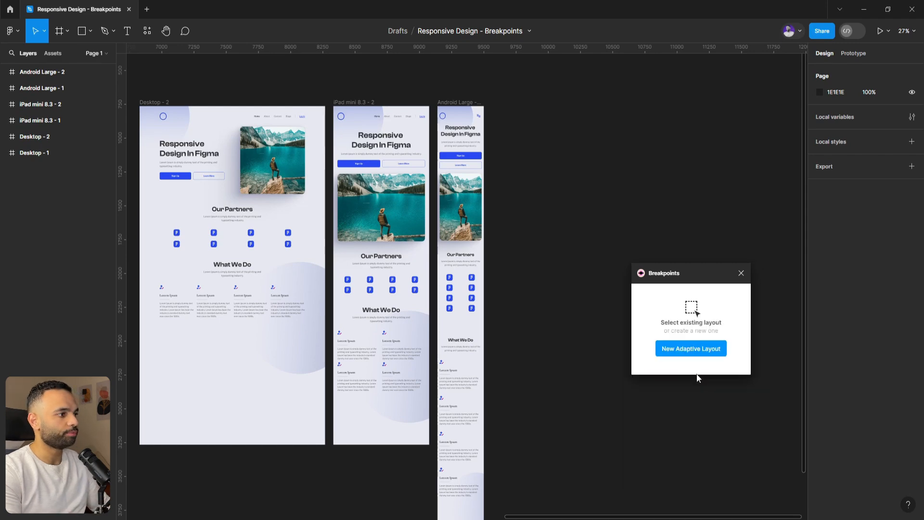
pyautogui.click(691, 349)
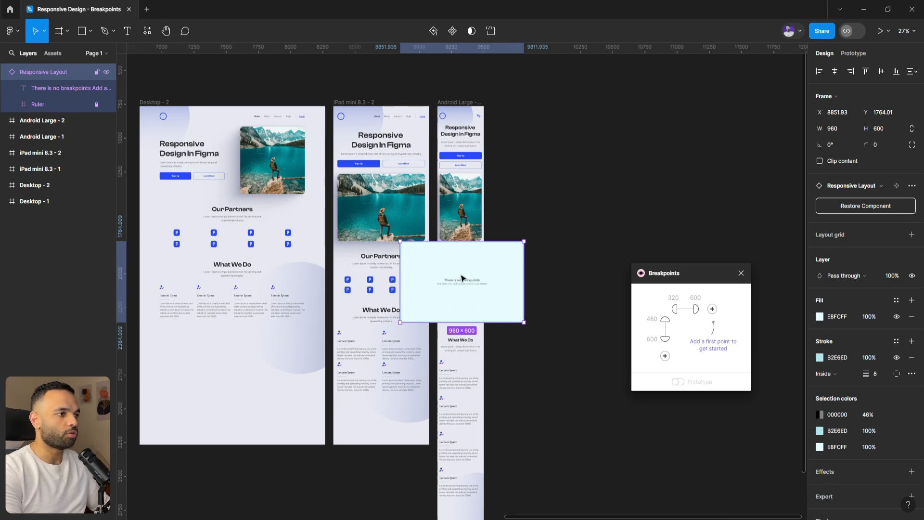
pyautogui.moveTo(449, 290); pyautogui.dragTo(624, 158)
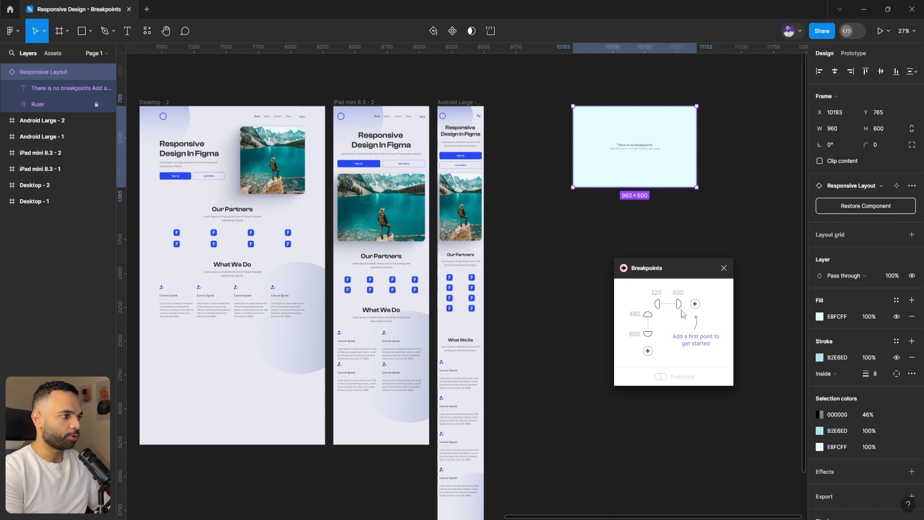
# Set the layout's upper width limit to 576 and add the first horizontal breakpoint there
pyautogui.click(658, 293)
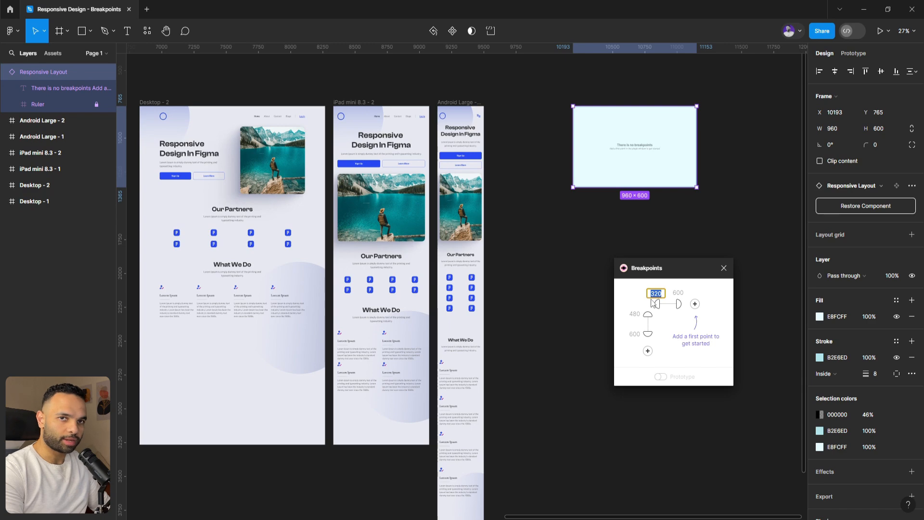
pyautogui.click(653, 279)
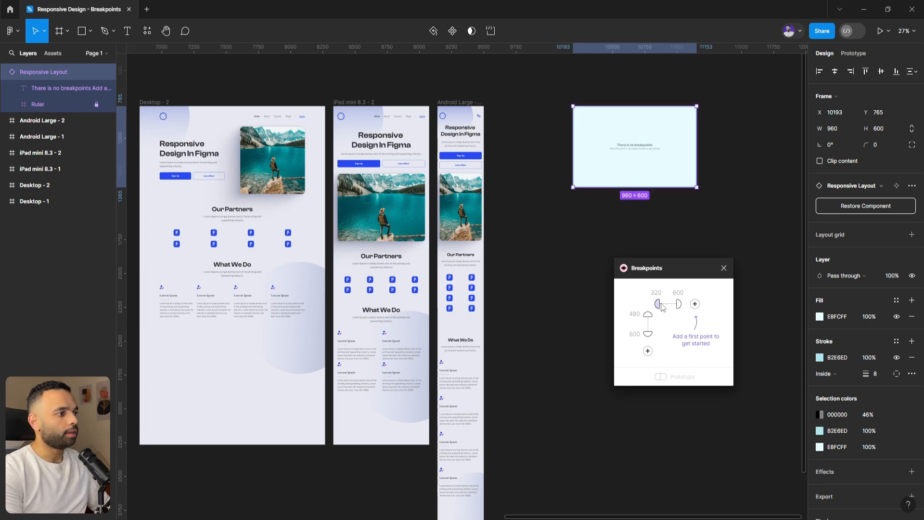
pyautogui.click(678, 292)
pyautogui.write('576')
pyautogui.press('Return')
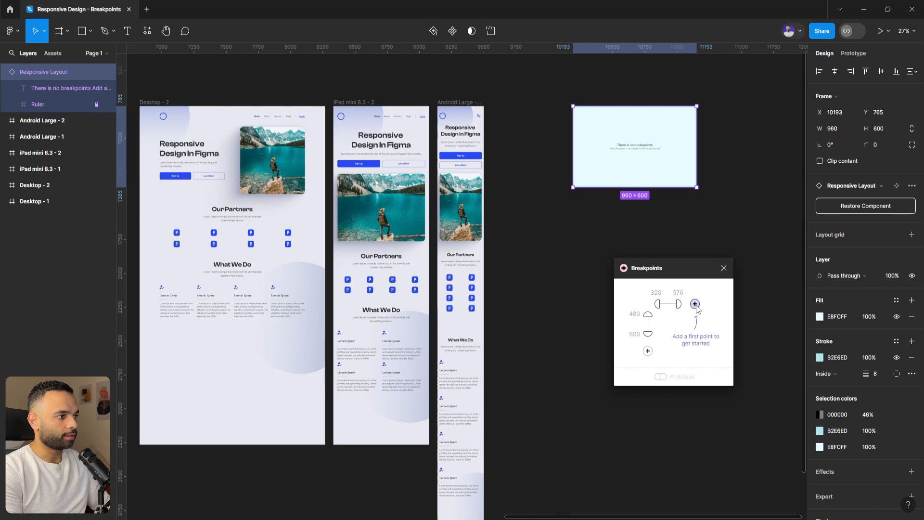
pyautogui.click(694, 304)
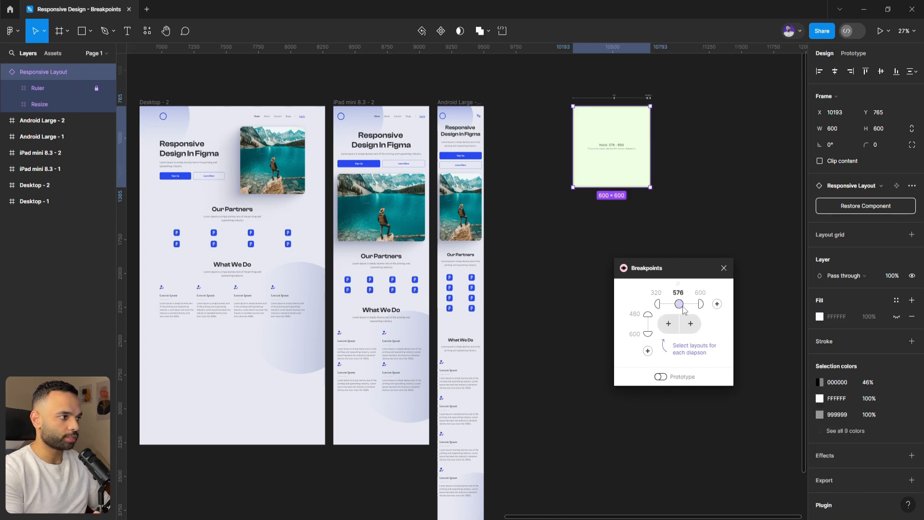
# Add a second horizontal breakpoint and try to set it to 992
pyautogui.click(700, 293)
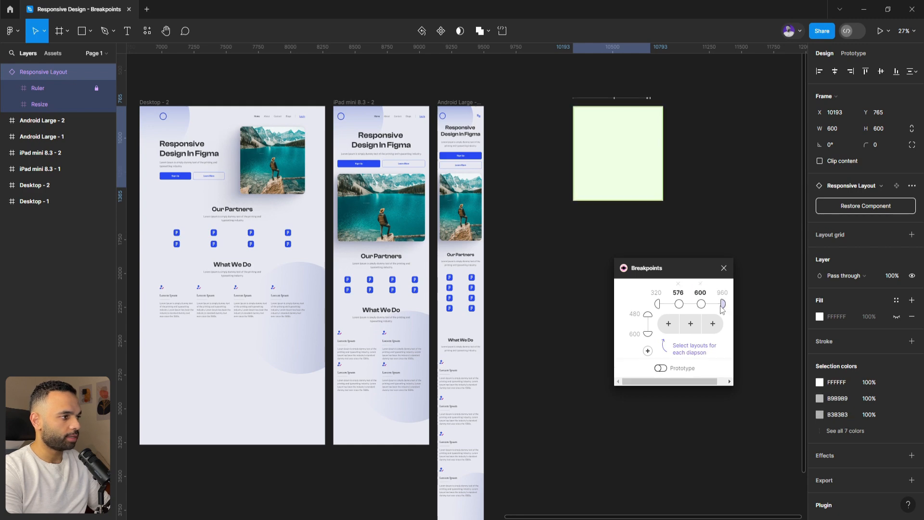
pyautogui.click(717, 303)
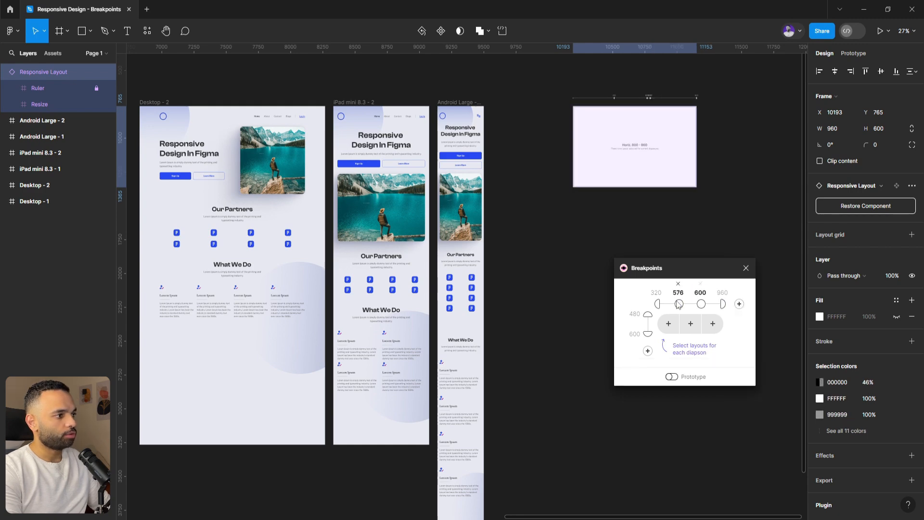
pyautogui.click(700, 292)
pyautogui.write('959')
pyautogui.press('Return')
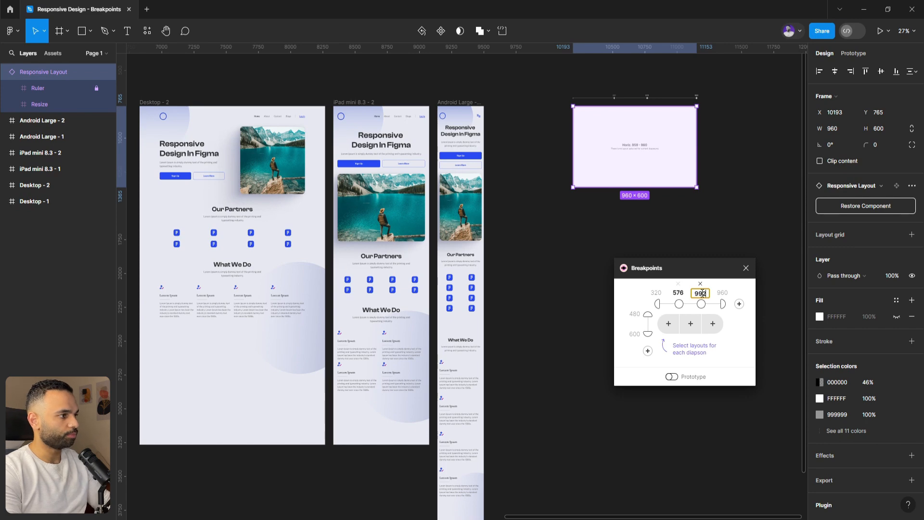
# Raise the upper width limit to 1200 and set the second breakpoint to 992
pyautogui.click(722, 292)
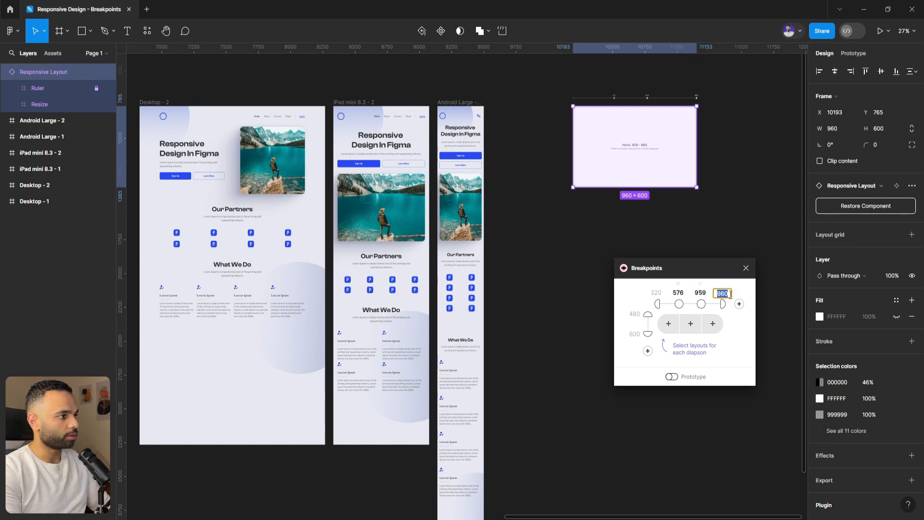
pyautogui.press('BackSpace')
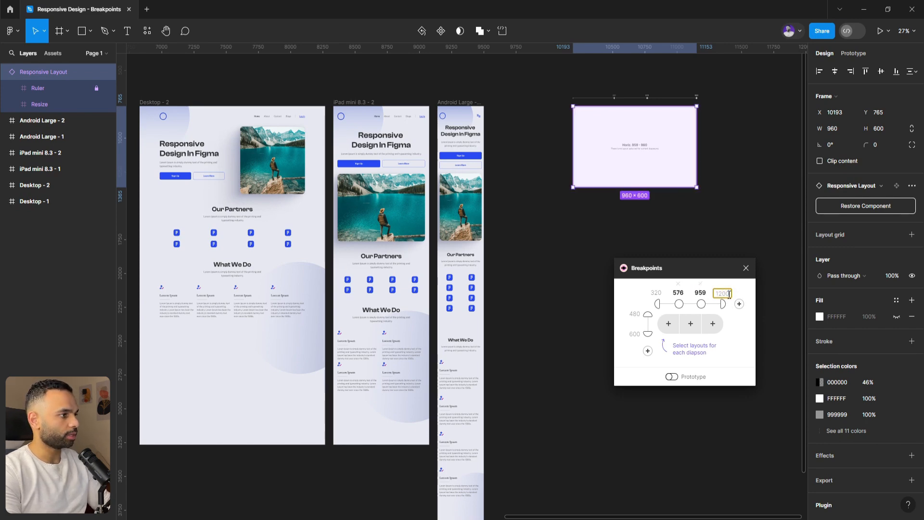
pyautogui.write('1200')
pyautogui.press('Return')
pyautogui.click(700, 292)
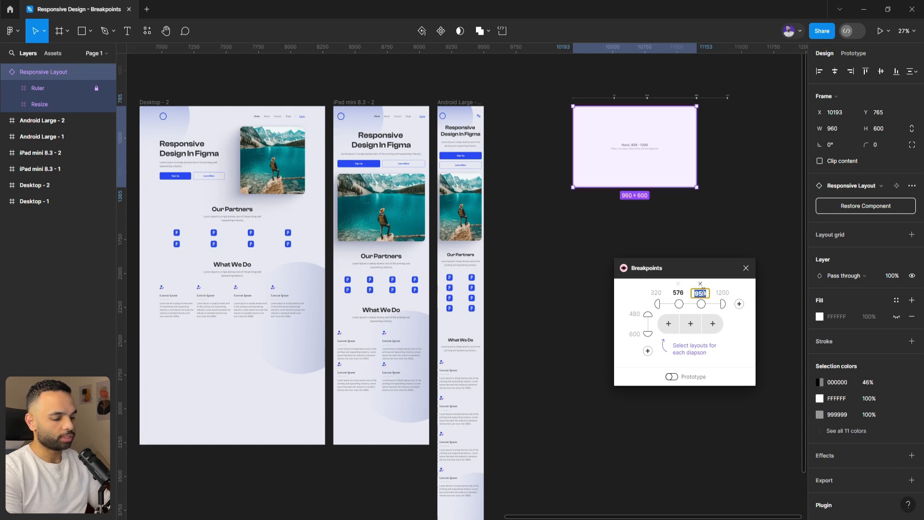
pyautogui.write('992')
pyautogui.press('Return')
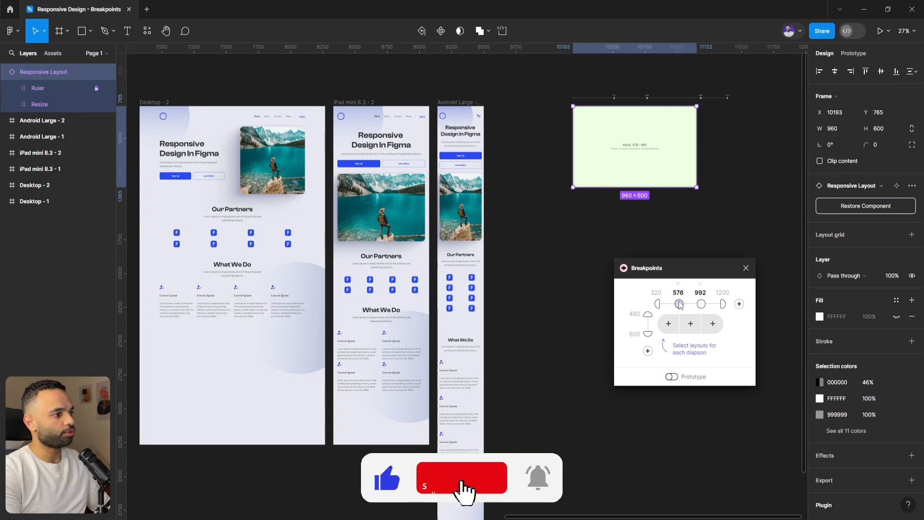
# Assign Android Large - 2 as the master layout for 320–575 and iPad mini 8.3 - 2 for 576–991
pyautogui.click(673, 327)
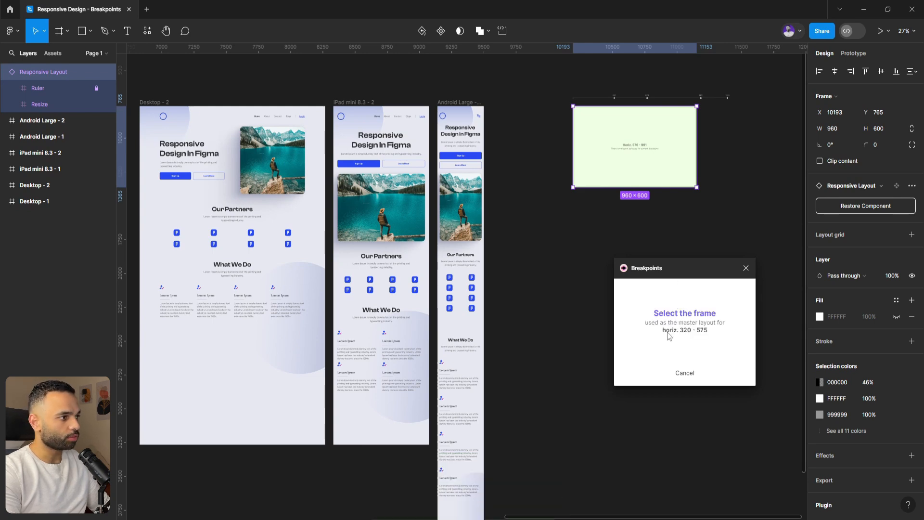
pyautogui.click(460, 104)
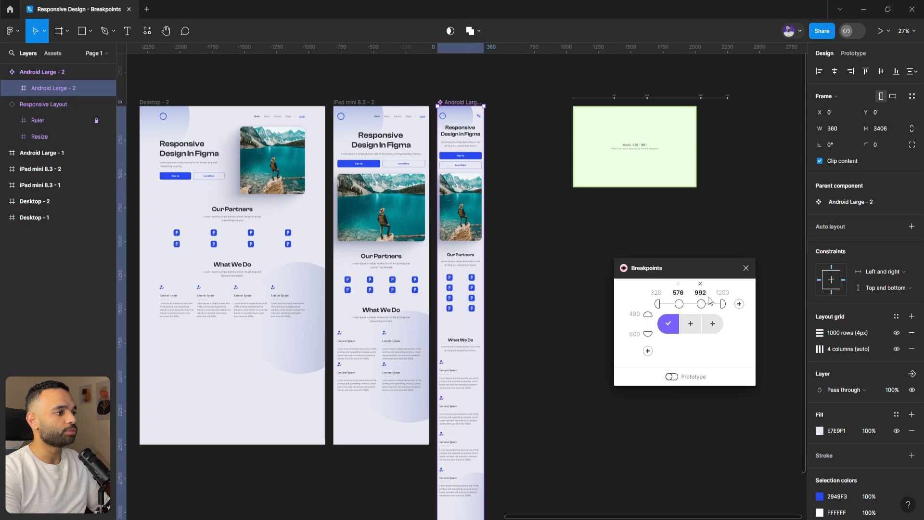
pyautogui.click(691, 329)
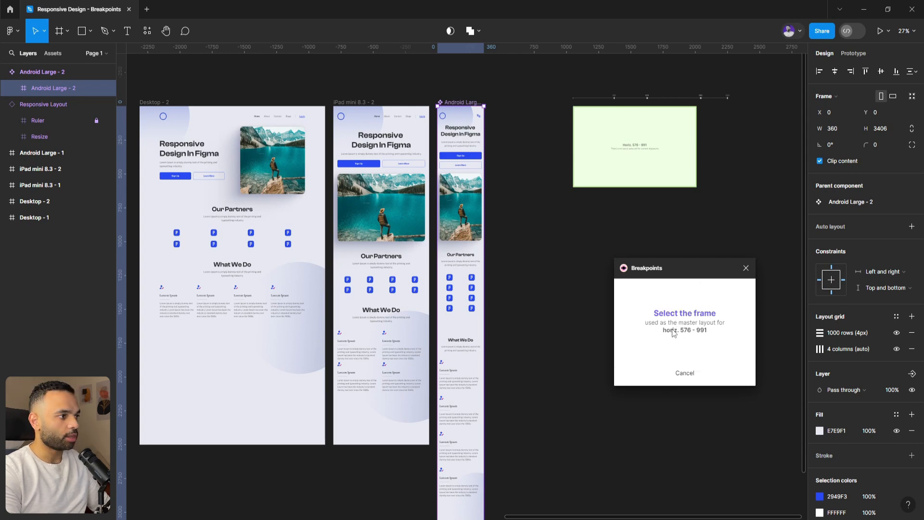
pyautogui.click(367, 103)
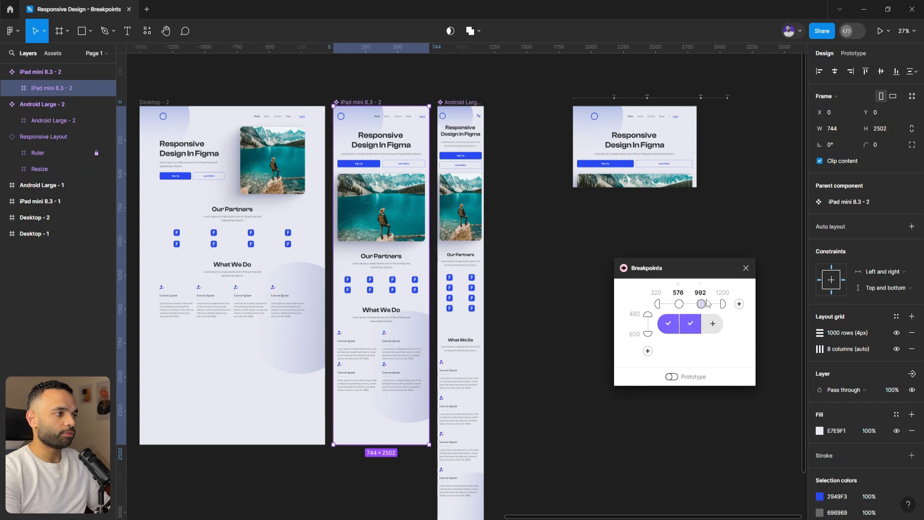
# Set the upper width limit to 1920 and assign Desktop - 2 as the master layout for 992–1920
pyautogui.click(725, 292)
pyautogui.write('1920')
pyautogui.press('Return')
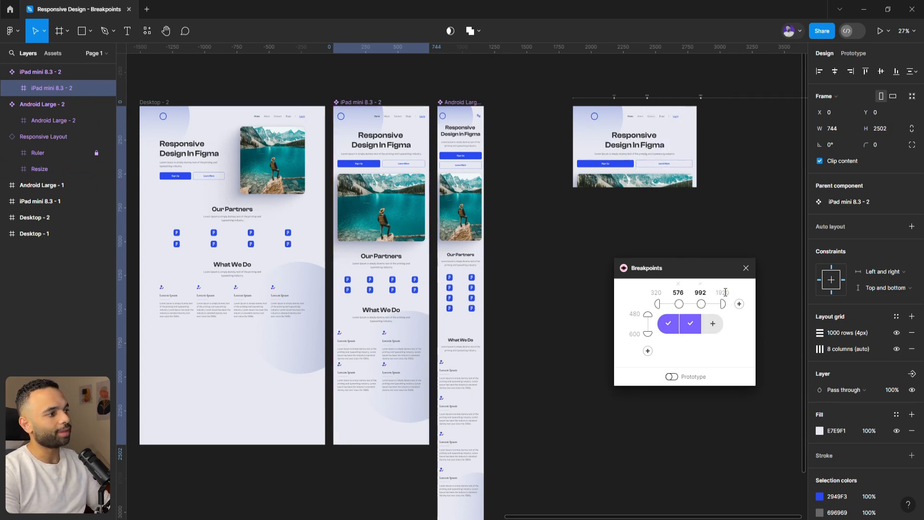
pyautogui.click(713, 324)
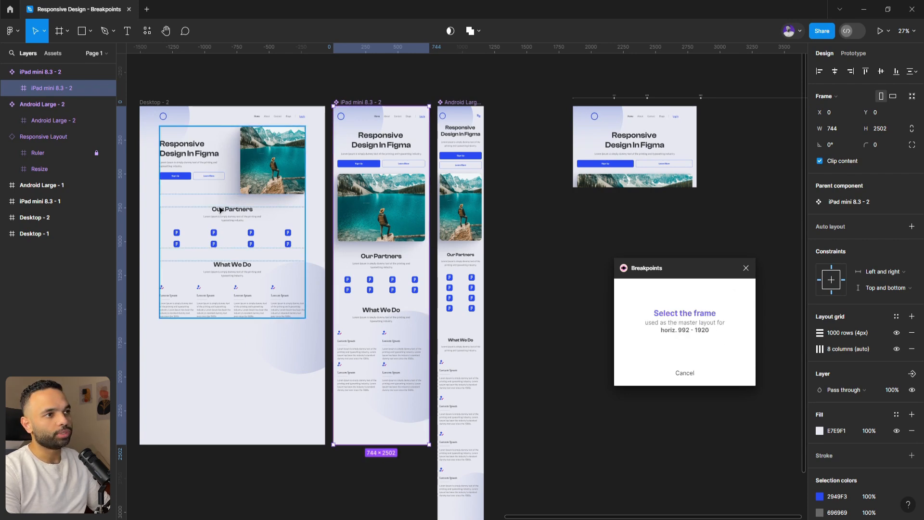
pyautogui.click(157, 104)
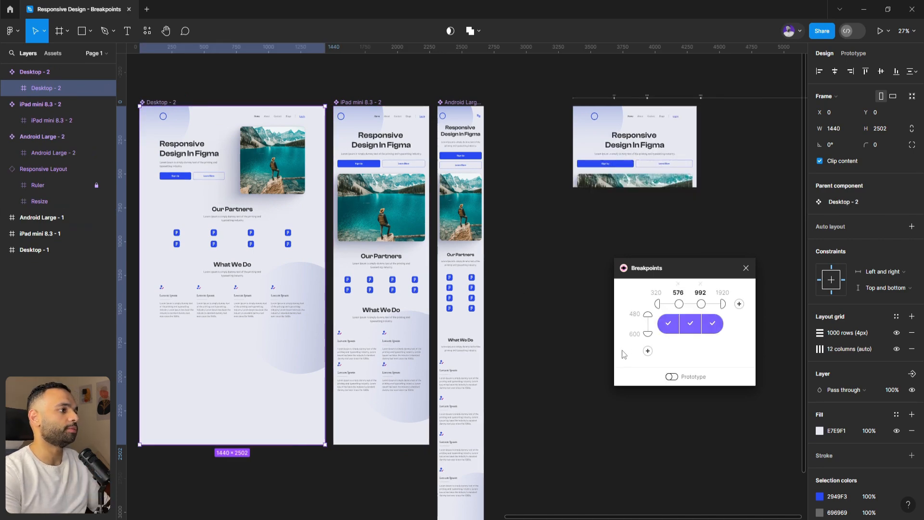
# Move the plugin window clear of the layout and extend the responsive layout's height to about 2220
pyautogui.moveTo(675, 275); pyautogui.dragTo(745, 399)
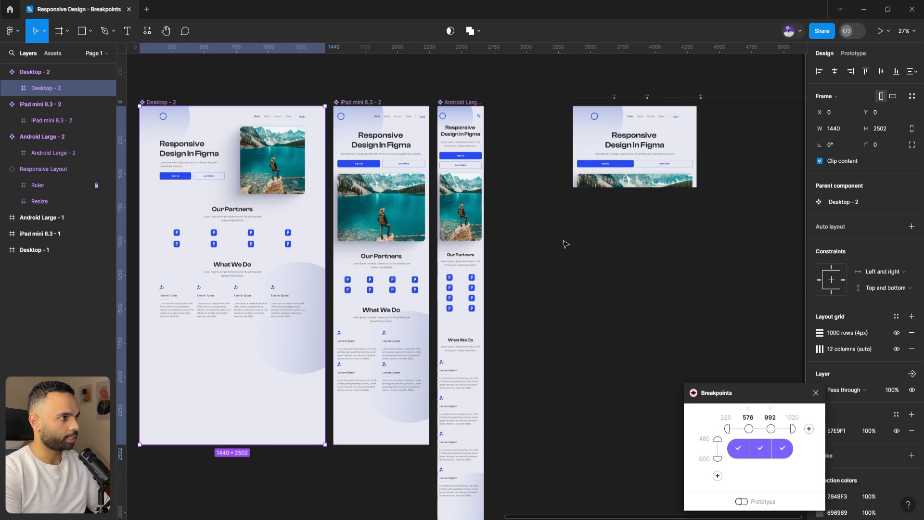
pyautogui.scroll(-5, 569, 244)
pyautogui.scroll(5, 665, 201)
pyautogui.click(466, 247)
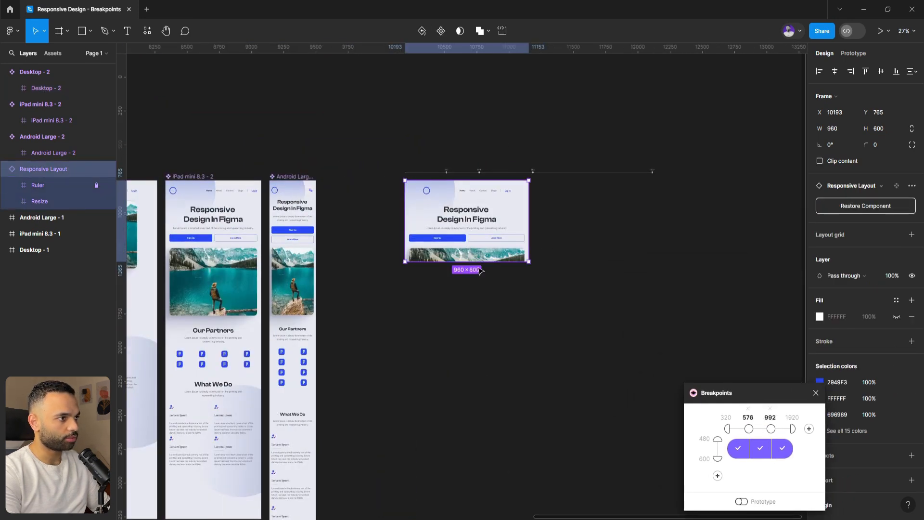
pyautogui.moveTo(481, 291); pyautogui.dragTo(497, 480)
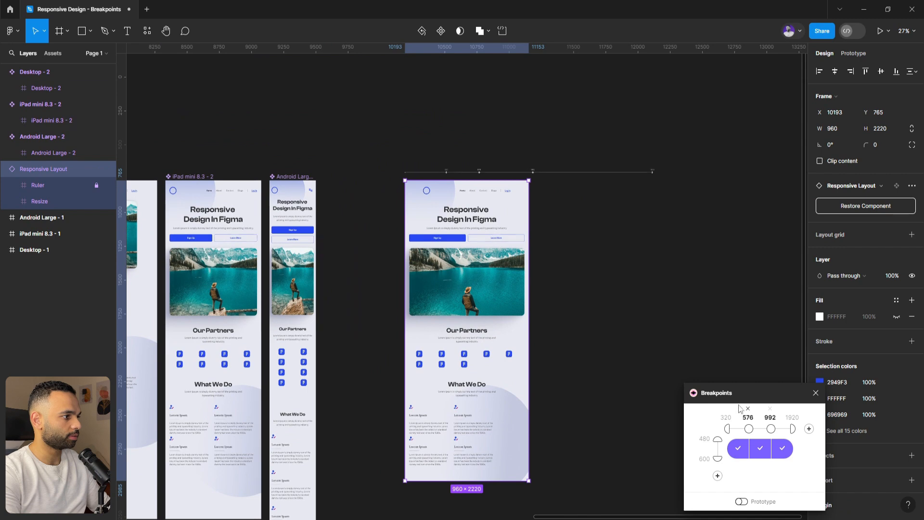
# Inspect the breakpoint ruler above the responsive layout and compare the layout with the desktop, tablet and mobile master frames
pyautogui.scroll(5, 505, 210)
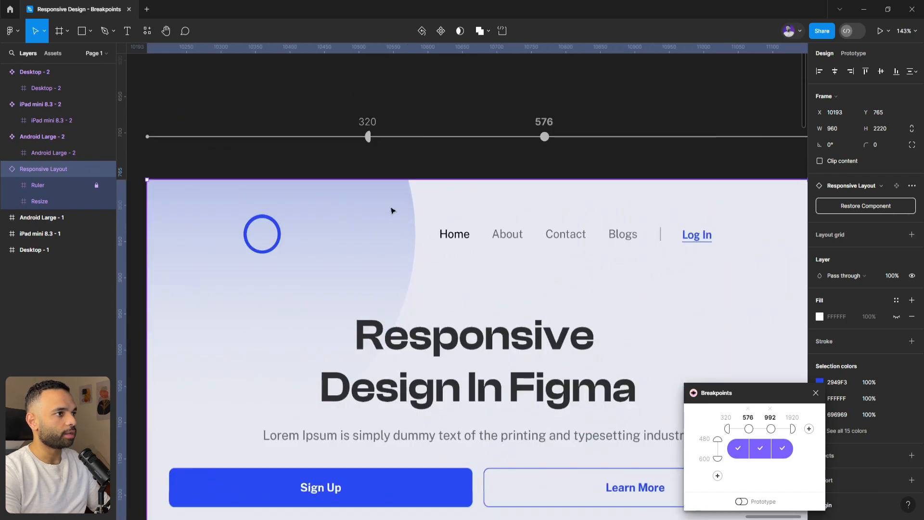
pyautogui.scroll(2, 374, 189)
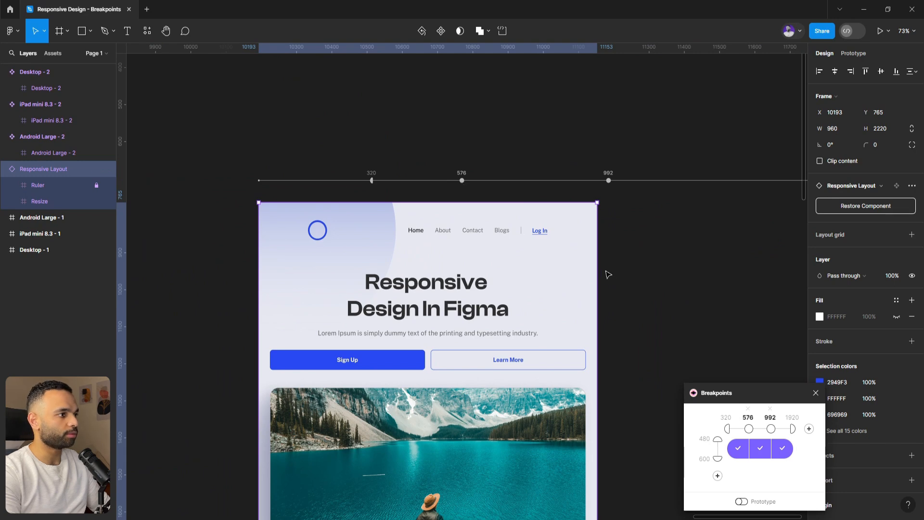
pyautogui.scroll(-2, 516, 197)
pyautogui.scroll(2, 522, 195)
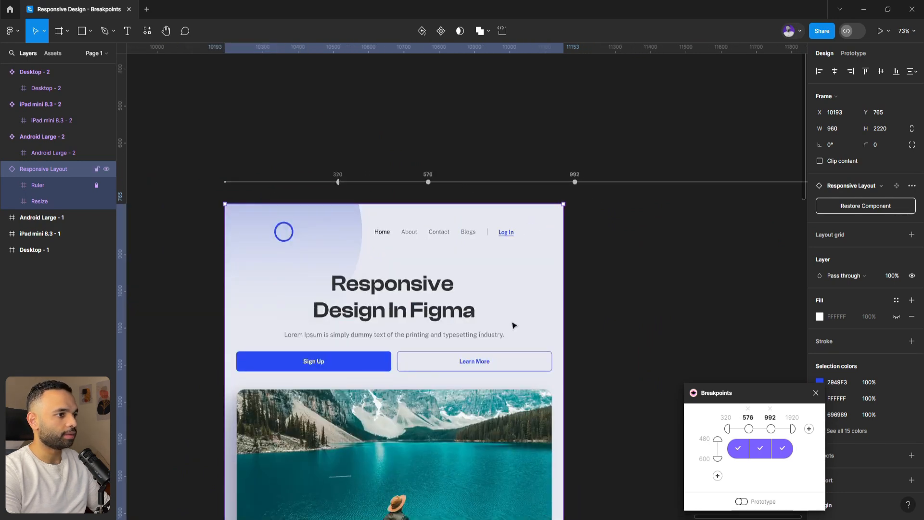
pyautogui.scroll(-4, 475, 275)
pyautogui.scroll(-3, 448, 320)
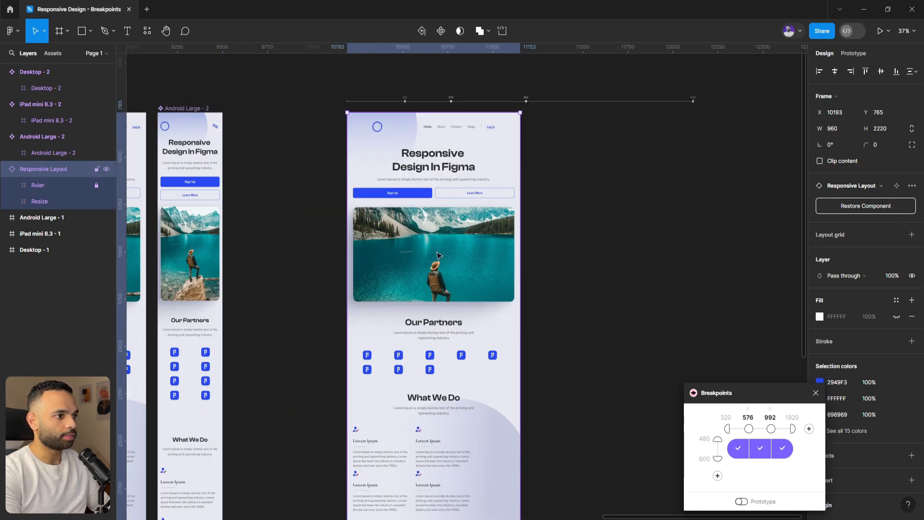
pyautogui.hscroll(-6, 438, 255)
pyautogui.scroll(-4, 378, 308)
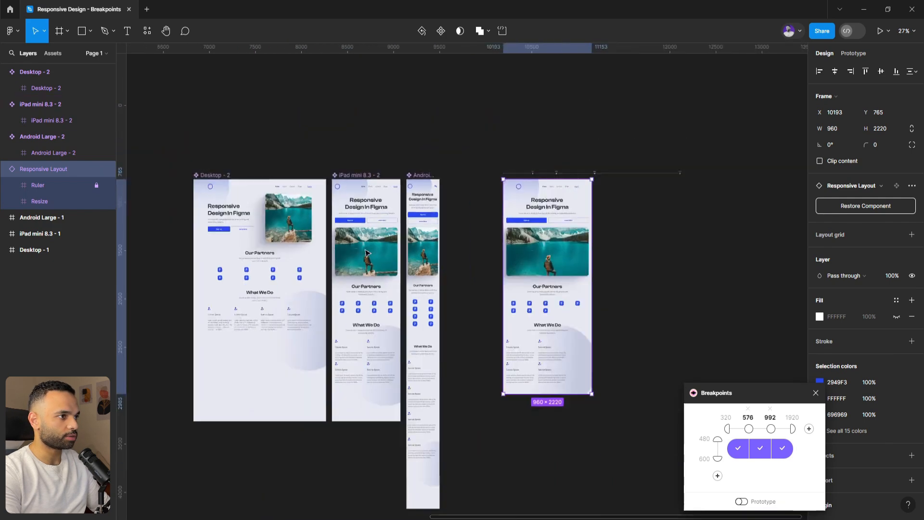
pyautogui.scroll(6, 577, 204)
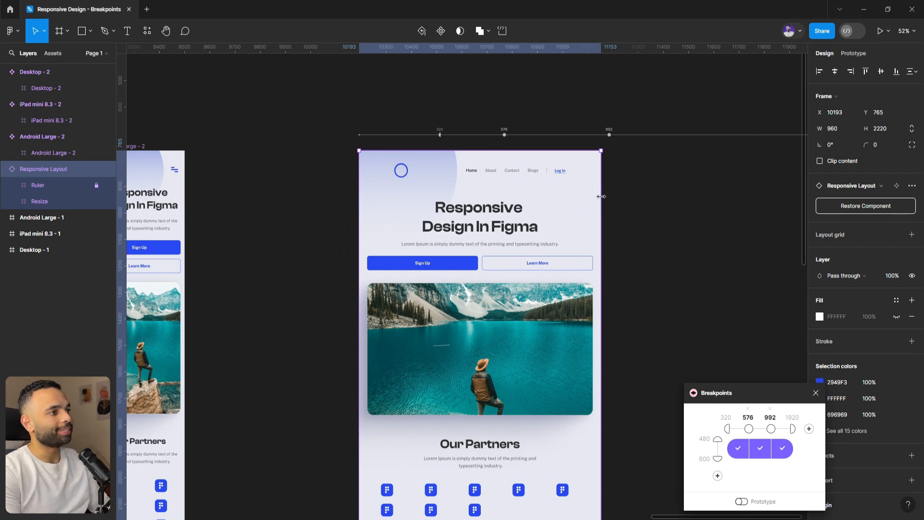
# Test the breakpoints by resizing the responsive layout's width to about 538, 577 and 1021
pyautogui.moveTo(602, 197); pyautogui.dragTo(502, 188)
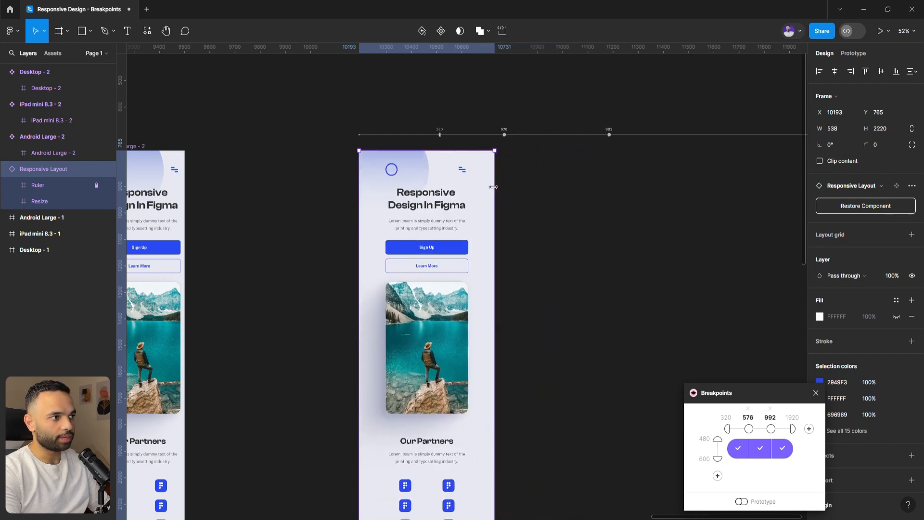
pyautogui.moveTo(468, 181); pyautogui.dragTo(505, 180)
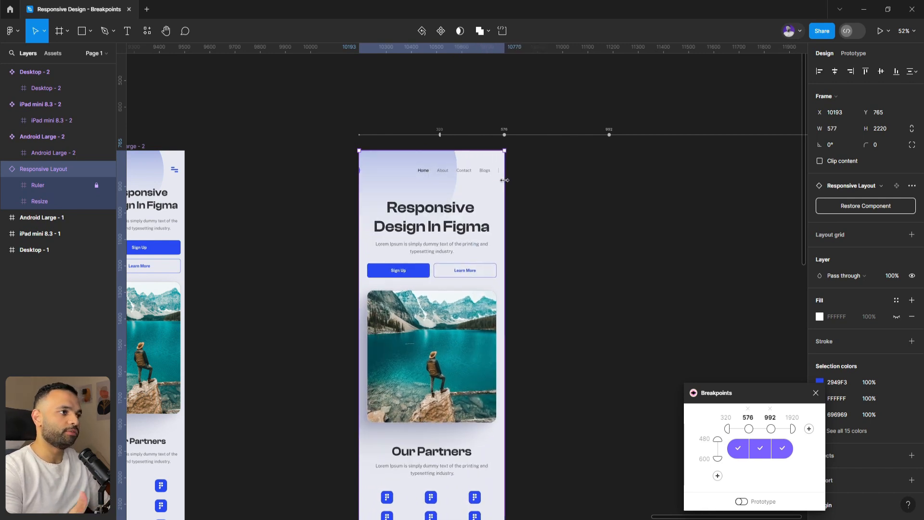
pyautogui.moveTo(504, 180); pyautogui.dragTo(615, 183)
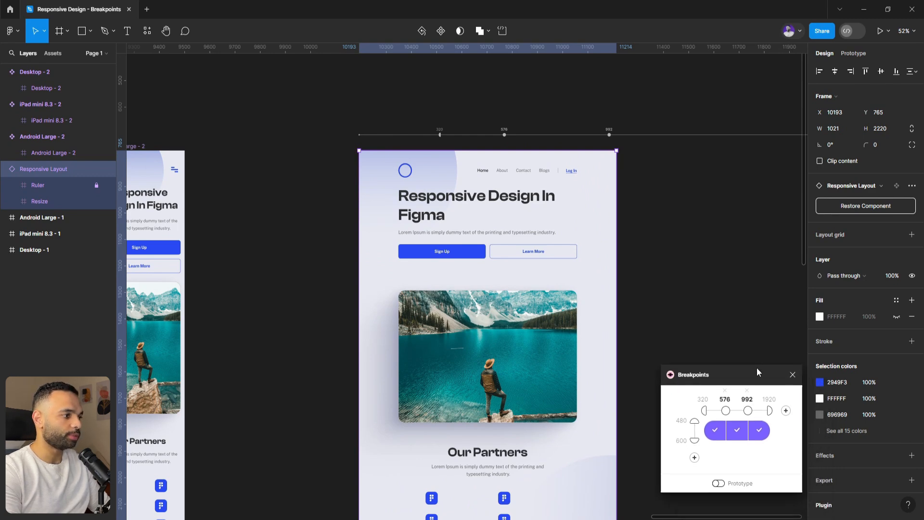
# Close the Breakpoints plugin and set the responsive layout's width to 992
pyautogui.click(784, 367)
pyautogui.moveTo(609, 264); pyautogui.dragTo(611, 238)
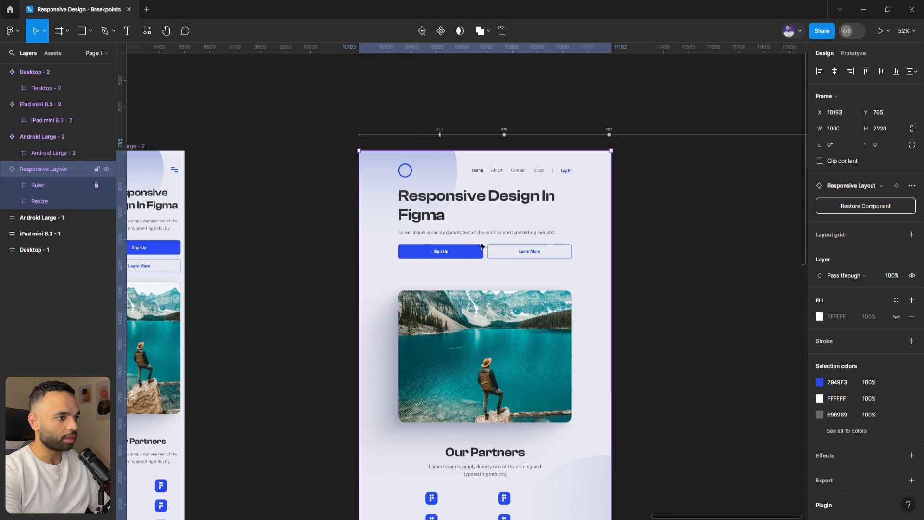
pyautogui.scroll(-4, 481, 245)
pyautogui.scroll(1, 514, 340)
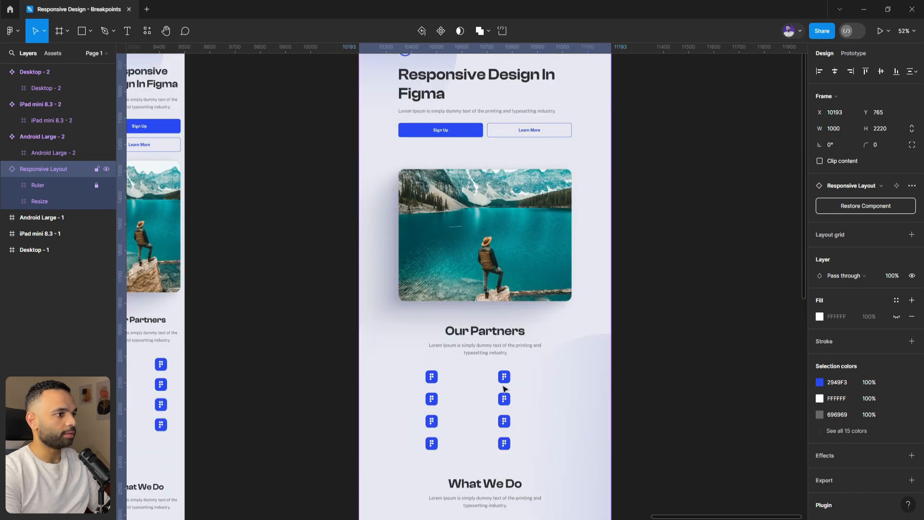
pyautogui.scroll(3, 506, 378)
pyautogui.click(834, 129)
pyautogui.write('992')
pyautogui.press('Return')
# Set the width of the Desktop - 2 main component to 992
pyautogui.scroll(-3, 605, 326)
pyautogui.scroll(-4, 615, 292)
pyautogui.hscroll(-4, 607, 302)
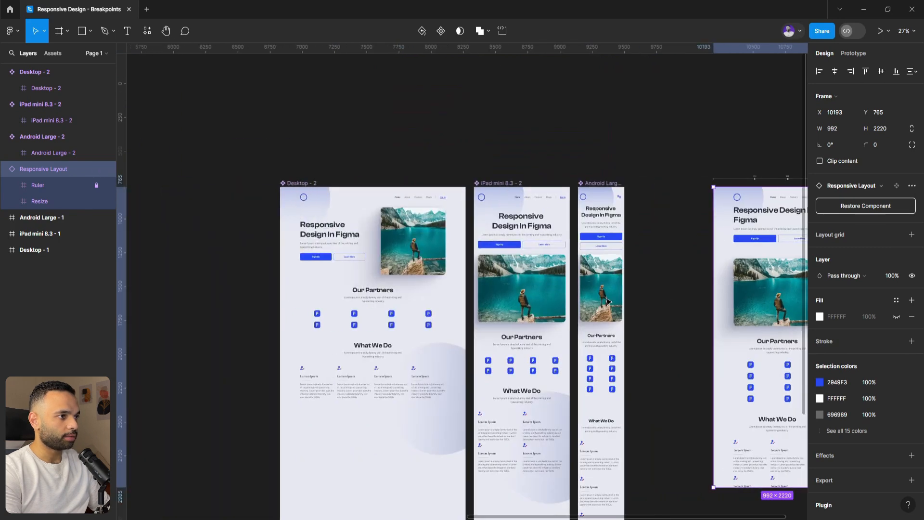
pyautogui.hscroll(-3, 606, 302)
pyautogui.click(570, 282)
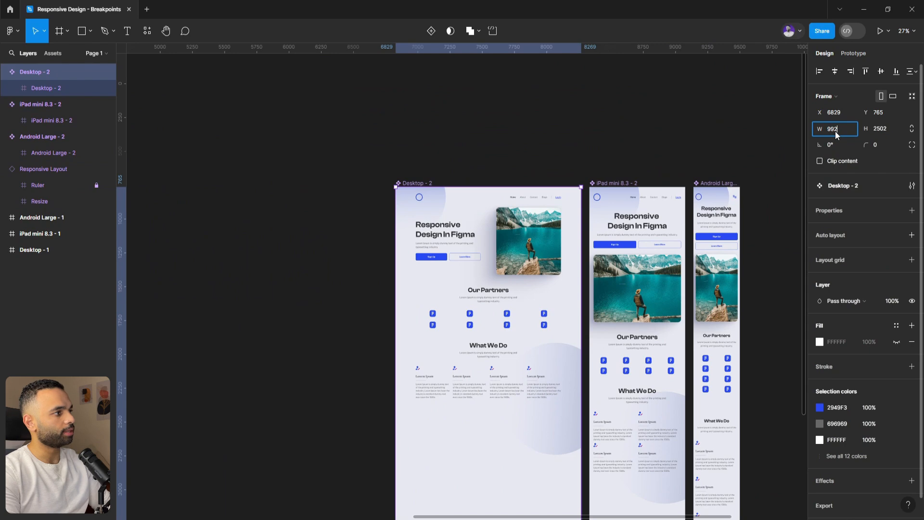
pyautogui.click(836, 135)
pyautogui.write('992')
pyautogui.press('Return')
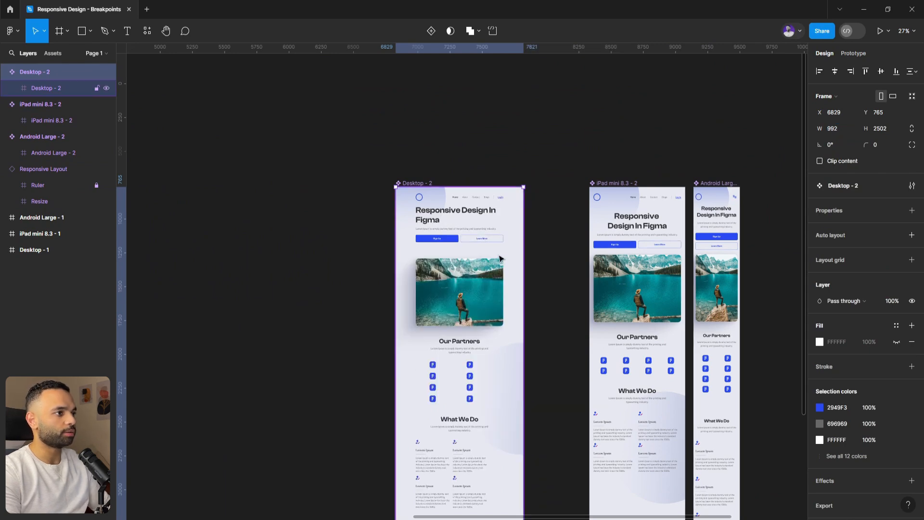
# Widen the header and content frame inside Desktop - 2 to 960 and centre them horizontally at X 16
pyautogui.scroll(3, 501, 260)
pyautogui.click(457, 176)
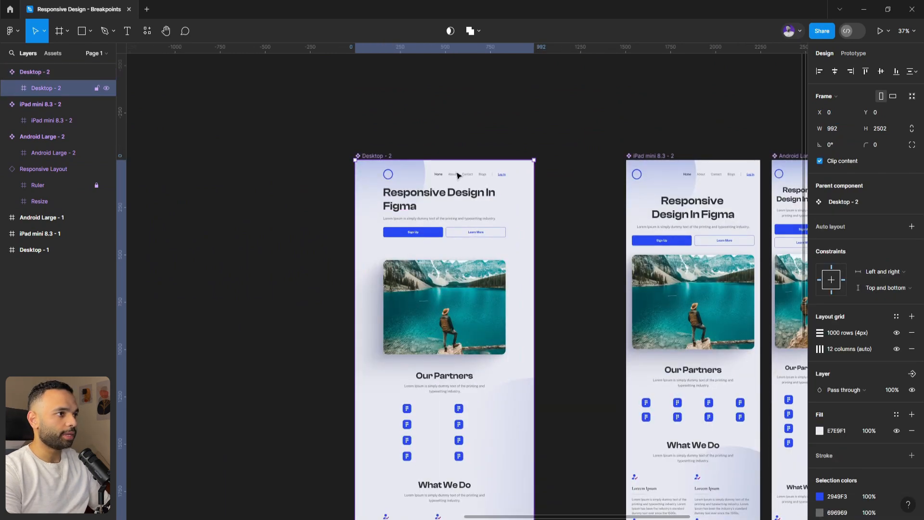
pyautogui.doubleClick(457, 176)
pyautogui.keyDown('shift'); pyautogui.click(458, 219); pyautogui.keyUp('shift')
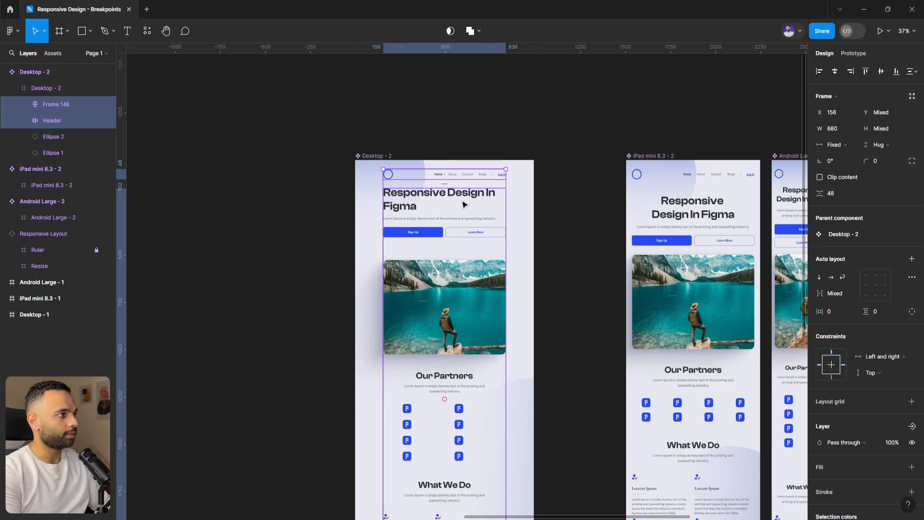
pyautogui.scroll(-4, 465, 205)
pyautogui.scroll(4, 465, 204)
pyautogui.click(835, 130)
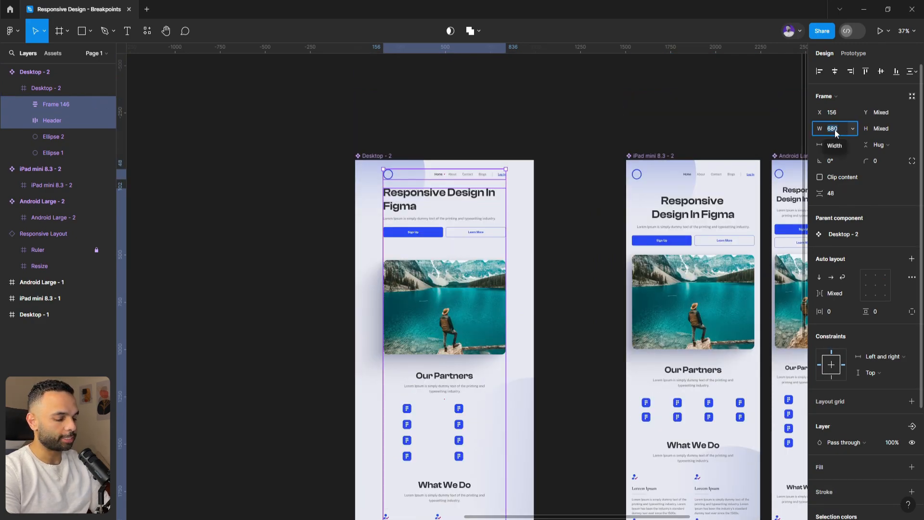
pyautogui.write('960')
pyautogui.press('Return')
pyautogui.moveTo(453, 308); pyautogui.dragTo(452, 308)
pyautogui.press('Escape')
# Set the horizontal auto layout gap of the hero row, Frame 136 in Desktop - 2, to Auto
pyautogui.doubleClick(474, 204)
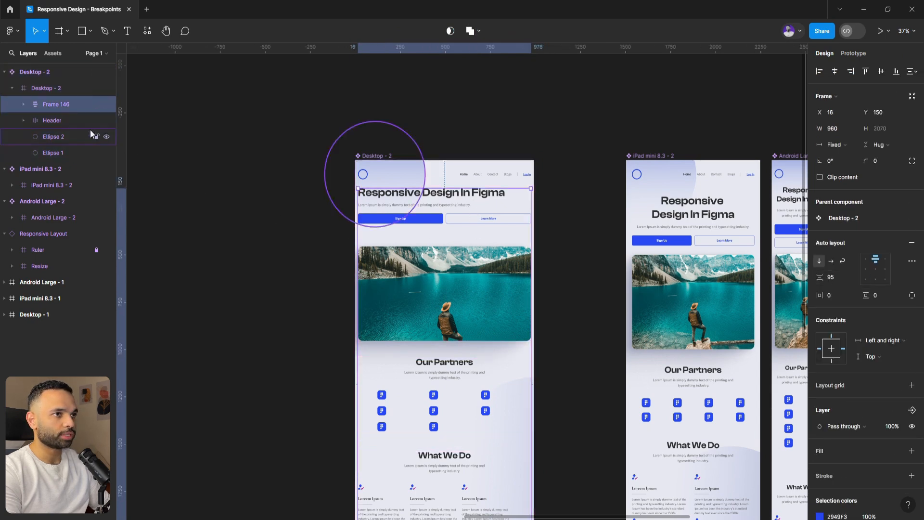
pyautogui.click(24, 104)
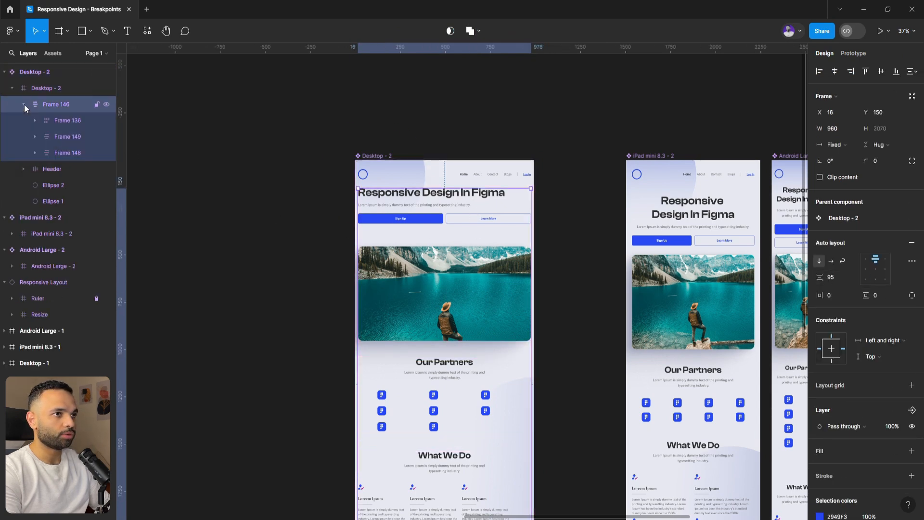
pyautogui.click(45, 118)
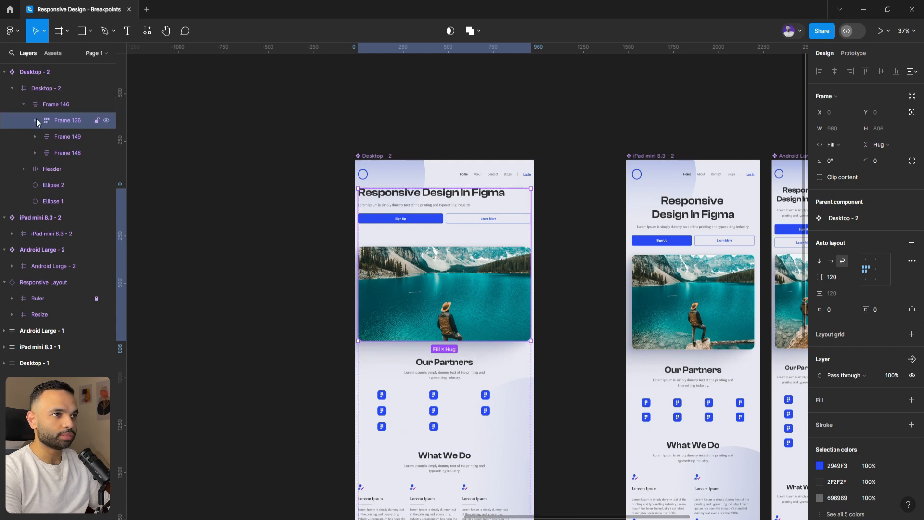
pyautogui.click(24, 105)
pyautogui.click(24, 120)
pyautogui.click(34, 121)
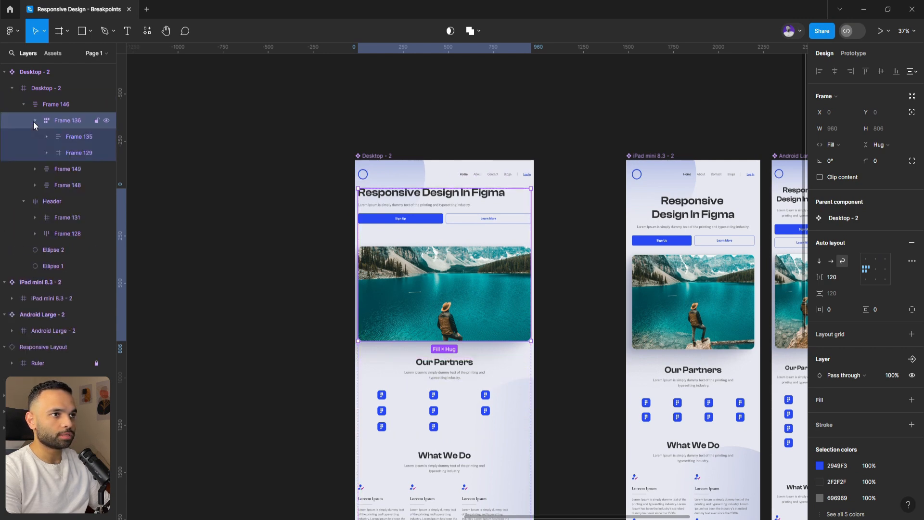
pyautogui.click(69, 141)
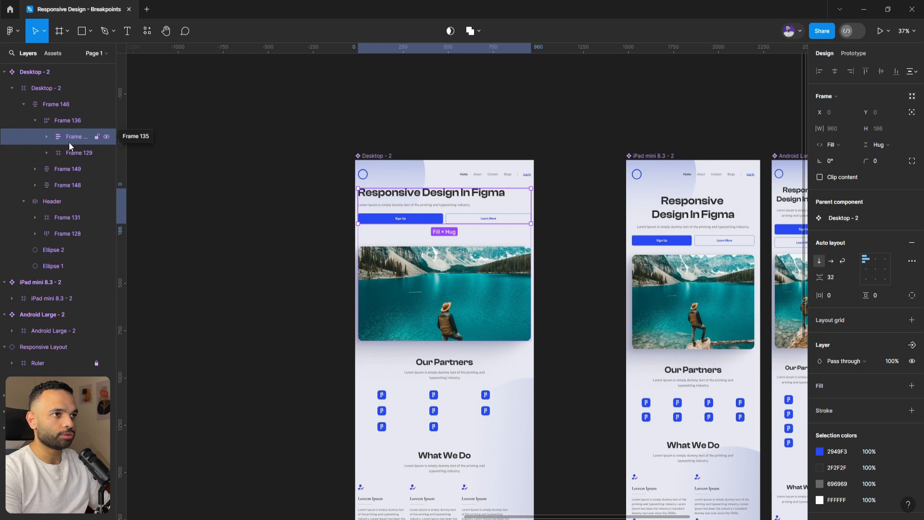
pyautogui.click(68, 154)
pyautogui.click(68, 121)
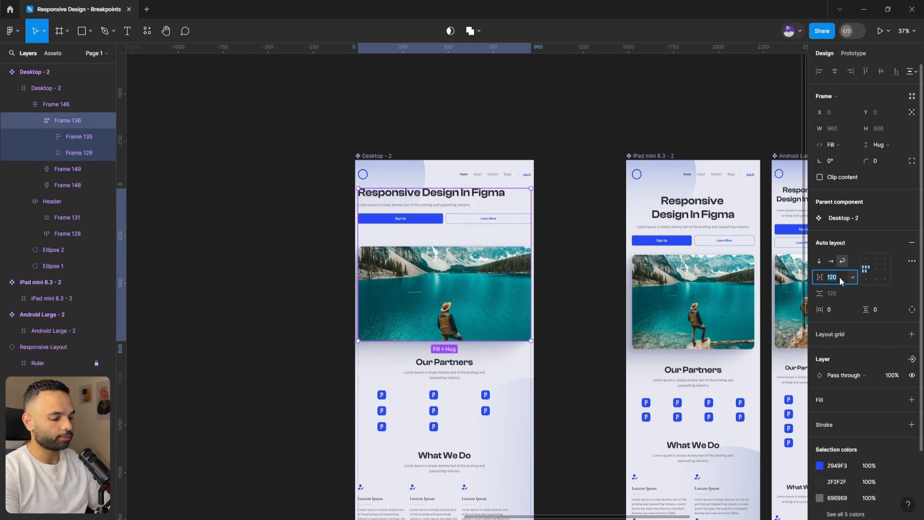
pyautogui.press('Return')
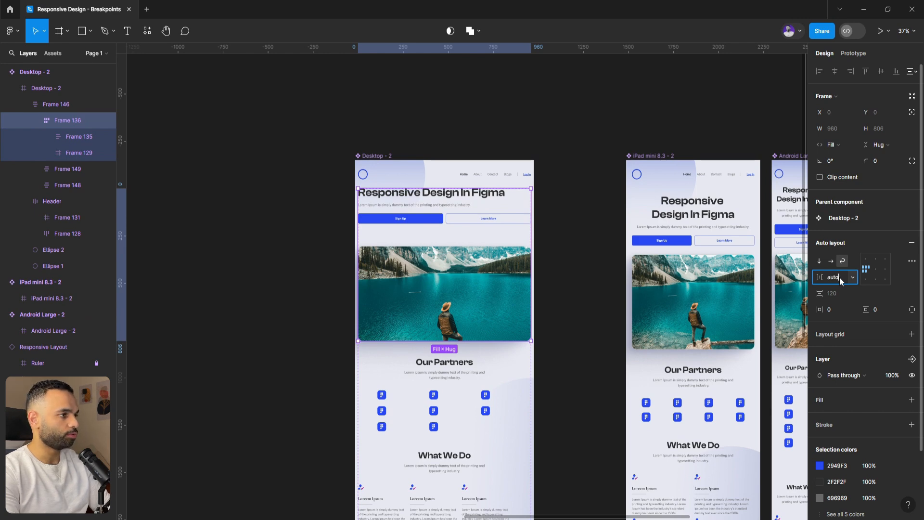
# Shrink the hero image in Desktop - 2 to a height of about 417 and set its width to fill
pyautogui.scroll(5, 471, 233)
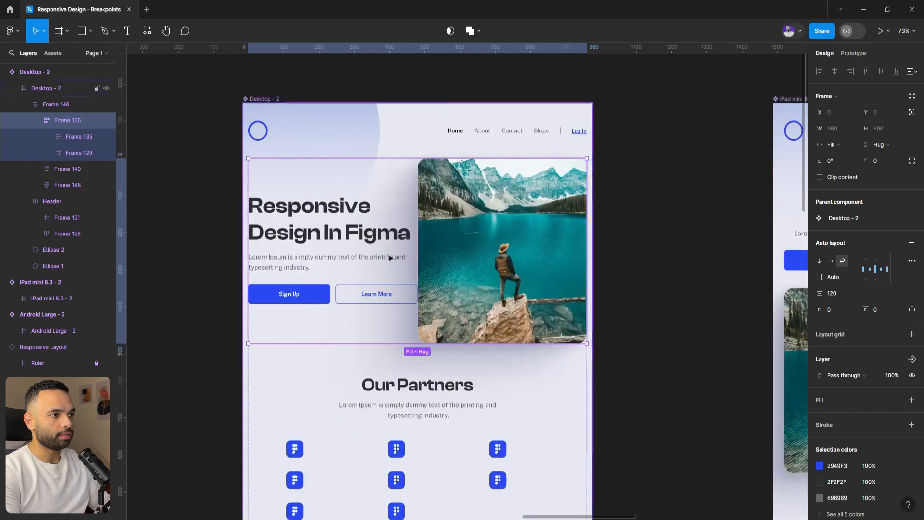
pyautogui.click(691, 286)
pyautogui.doubleClick(510, 280)
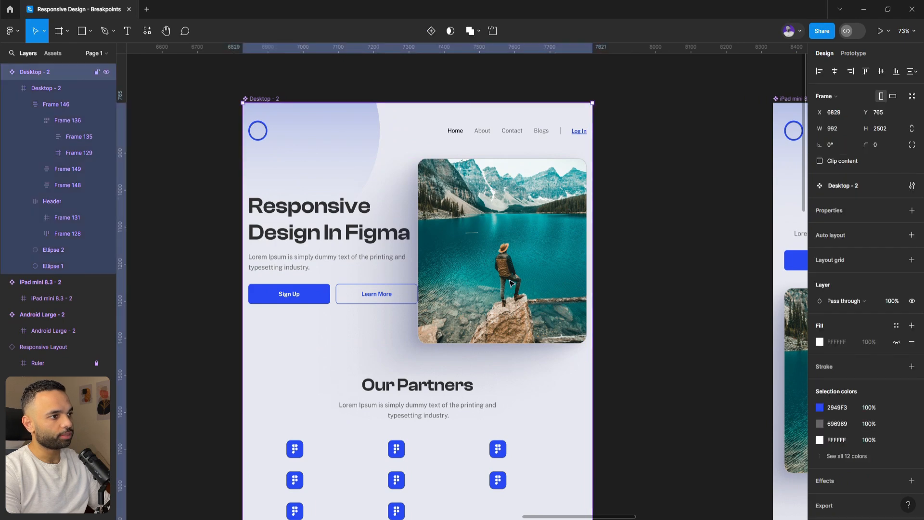
pyautogui.doubleClick(510, 280)
pyautogui.doubleClick(510, 280)
pyautogui.doubleClick(341, 259)
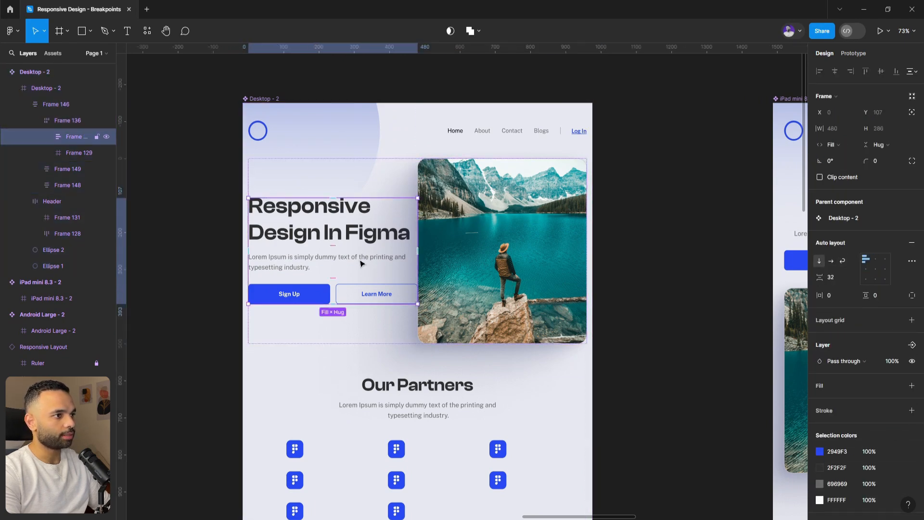
pyautogui.click(484, 260)
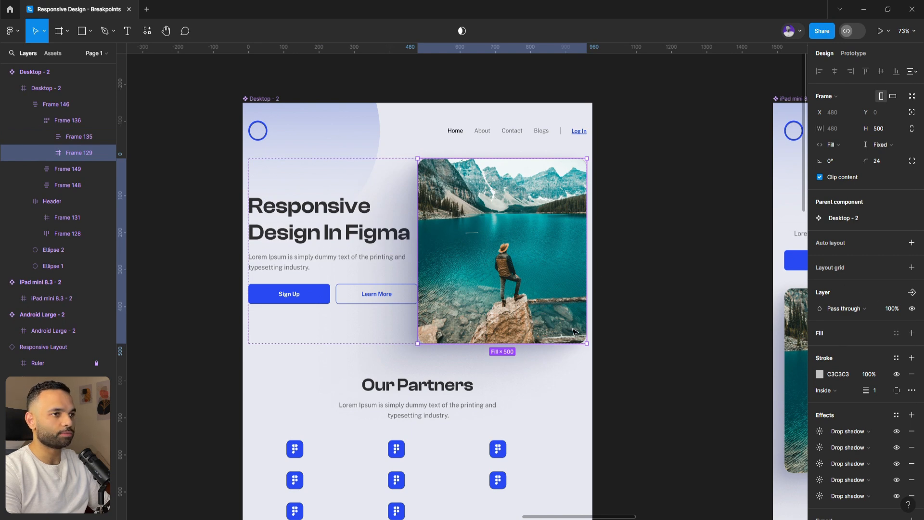
pyautogui.moveTo(418, 232); pyautogui.dragTo(447, 233)
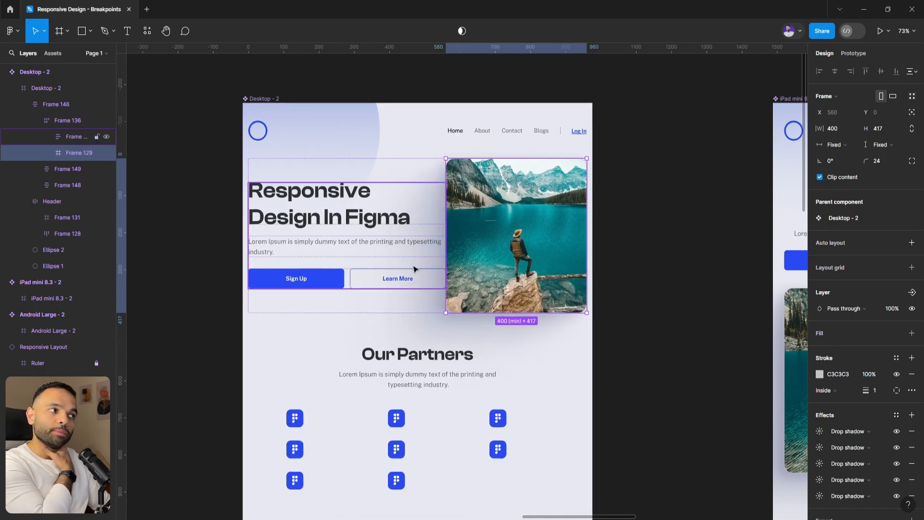
pyautogui.click(835, 144)
pyautogui.click(850, 157)
# Add individual right padding to the hero text frame in Desktop - 2 to separate it from the image
pyautogui.click(363, 285)
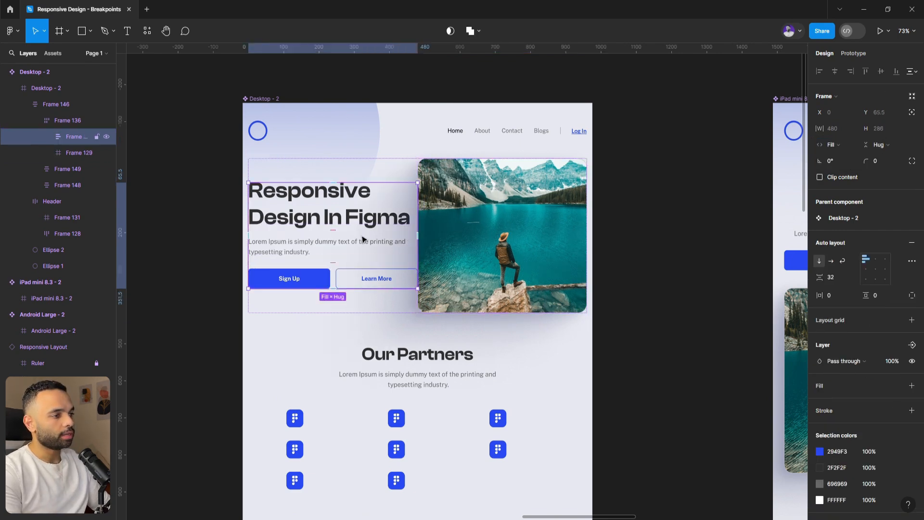
pyautogui.click(912, 295)
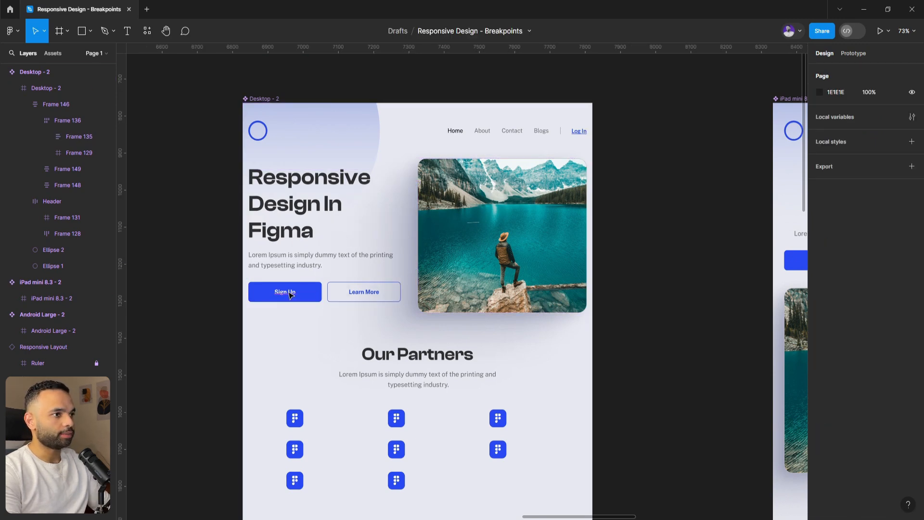
# Compare the master frames with the responsive layout and check its hero, partners and services sections at the 992 breakpoint
pyautogui.scroll(-5, 290, 295)
pyautogui.scroll(-2, 289, 295)
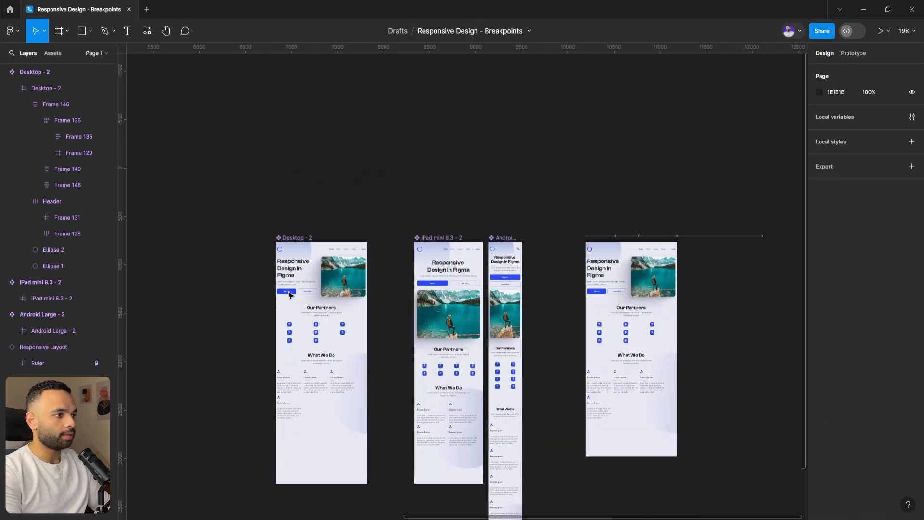
pyautogui.hscroll(3, 434, 299)
pyautogui.scroll(5, 548, 308)
pyautogui.scroll(3, 518, 321)
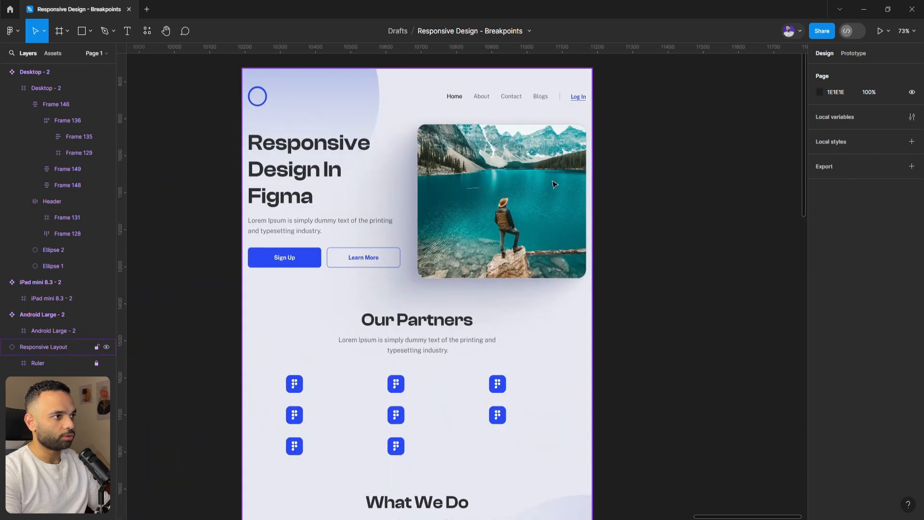
pyautogui.scroll(2, 529, 264)
pyautogui.scroll(-2, 501, 201)
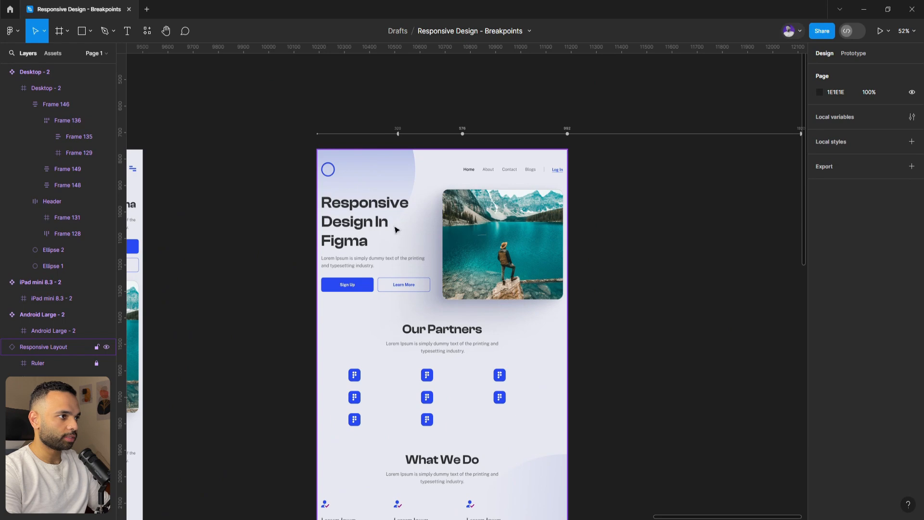
pyautogui.scroll(-2, 524, 313)
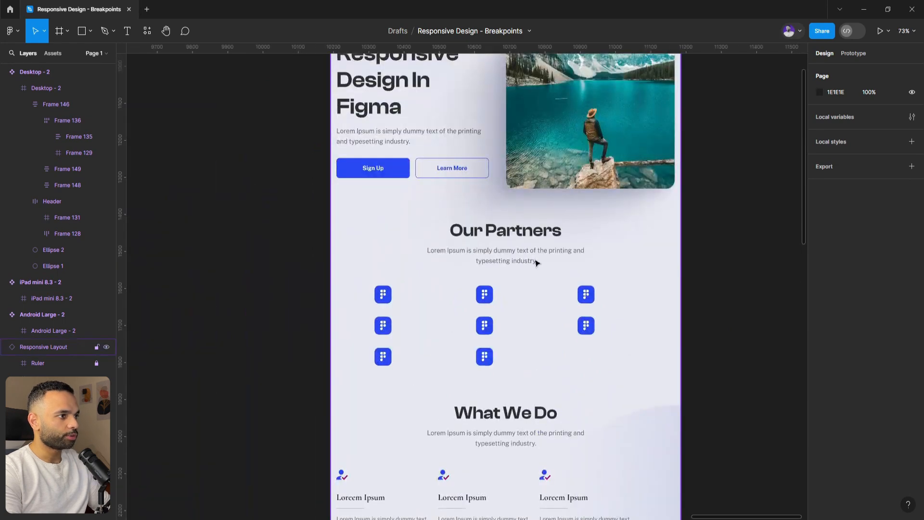
# Group the first four partner logos in Desktop - 2 into an auto layout frame with a horizontal direction
pyautogui.scroll(-2, 534, 279)
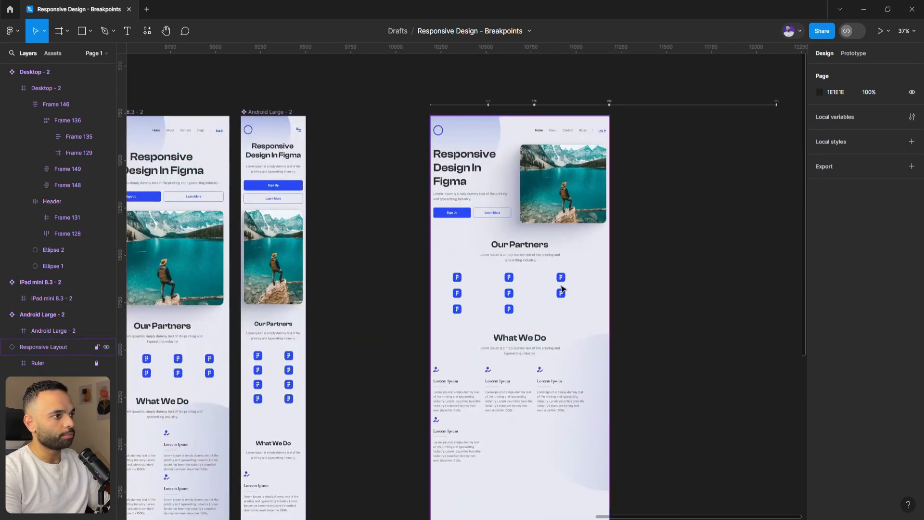
pyautogui.hscroll(-10, 559, 323)
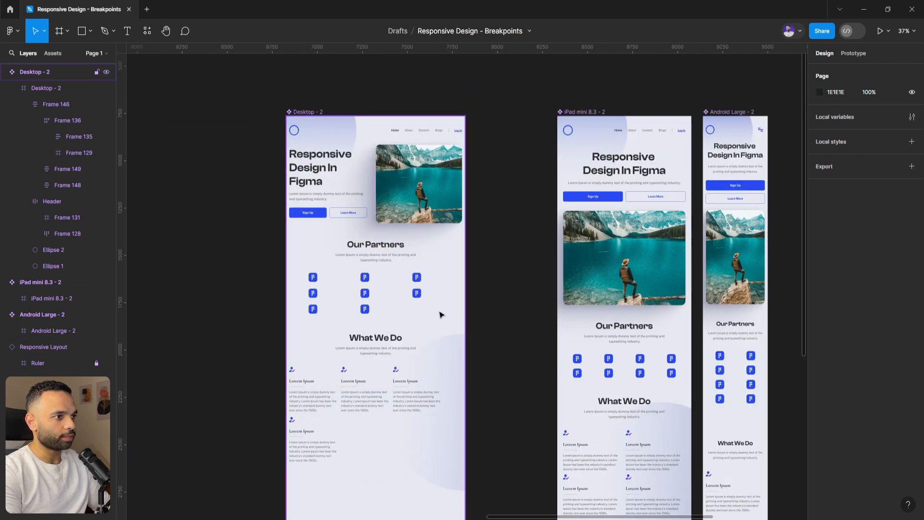
pyautogui.scroll(5, 357, 298)
pyautogui.click(371, 282)
pyautogui.doubleClick(372, 282)
pyautogui.doubleClick(374, 284)
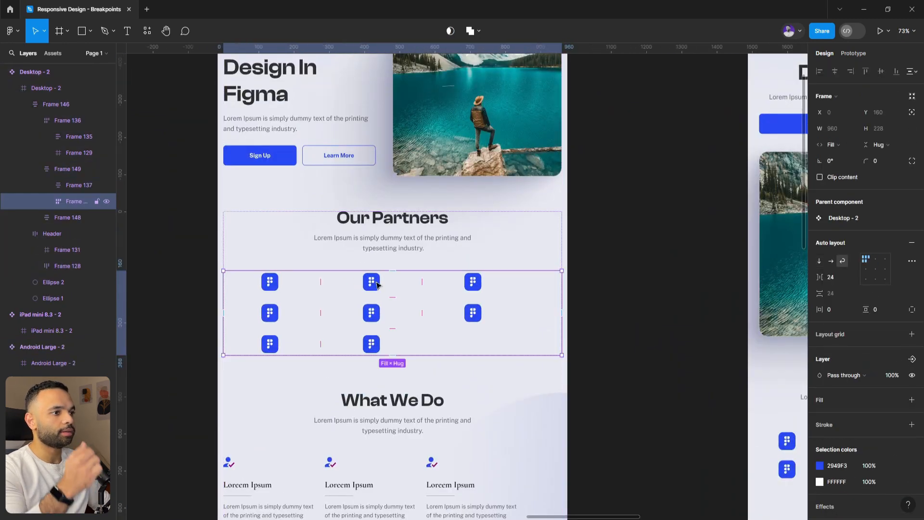
pyautogui.doubleClick(277, 286)
pyautogui.click(371, 287)
pyautogui.click(271, 294)
pyautogui.keyDown('shift'); pyautogui.click(375, 289); pyautogui.keyUp('shift')
pyautogui.keyDown('shift'); pyautogui.click(455, 289); pyautogui.keyUp('shift')
pyautogui.keyDown('shift'); pyautogui.click(270, 313); pyautogui.keyUp('shift')
pyautogui.hotkey('shift', 'a')
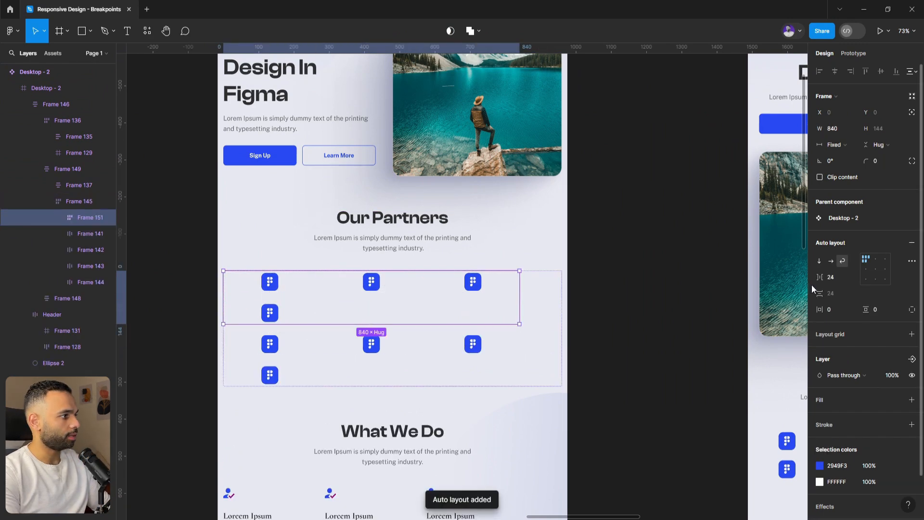
pyautogui.click(831, 260)
# Group the remaining four partner logos into a second auto layout row and stack both rows with a vertical direction in Frame 145
pyautogui.click(270, 313)
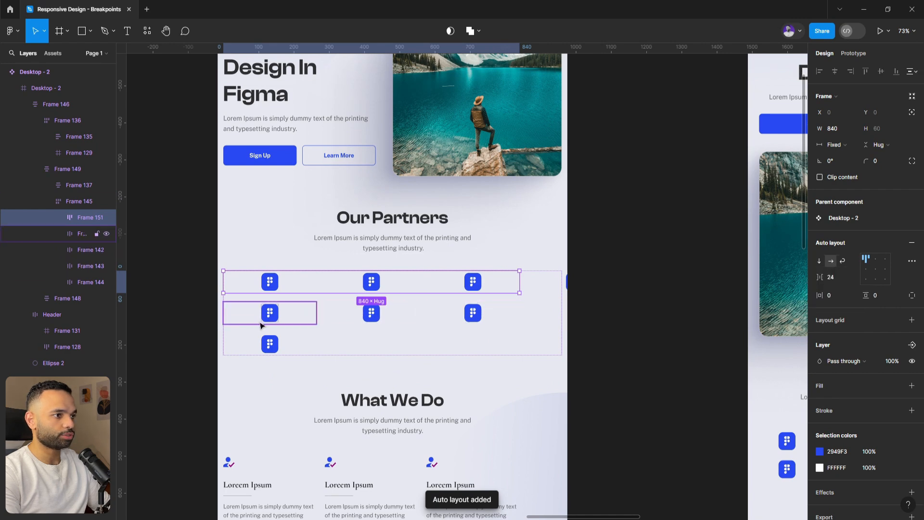
pyautogui.keyDown('shift'); pyautogui.click(371, 315); pyautogui.keyUp('shift')
pyautogui.keyDown('shift'); pyautogui.click(472, 313); pyautogui.keyUp('shift')
pyautogui.hotkey('shift', 'a')
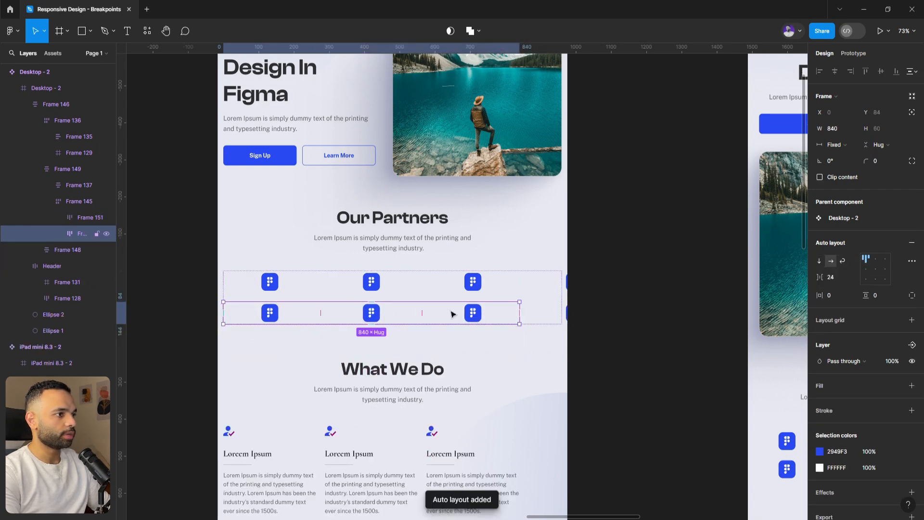
pyautogui.press('Escape')
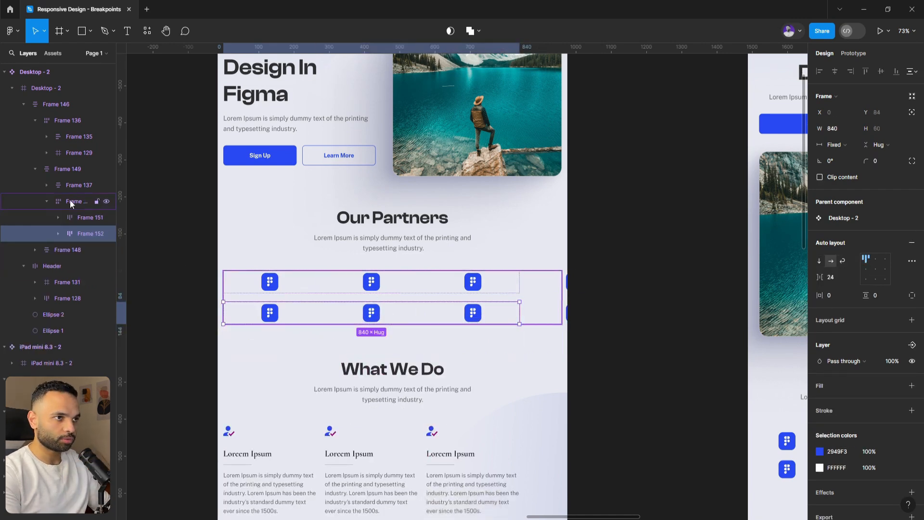
pyautogui.click(820, 260)
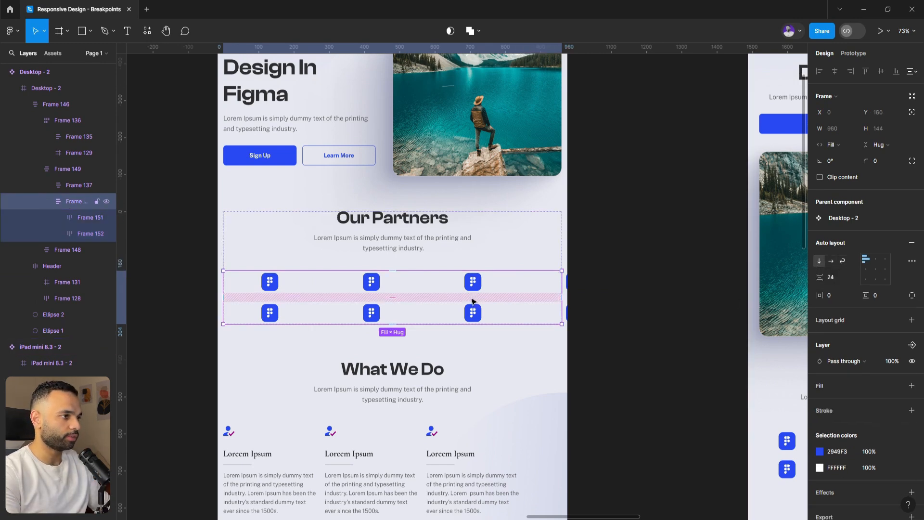
# Set the four logo frames in the first partners row to fill width and remove their min and max widths
pyautogui.click(273, 290)
pyautogui.click(289, 287)
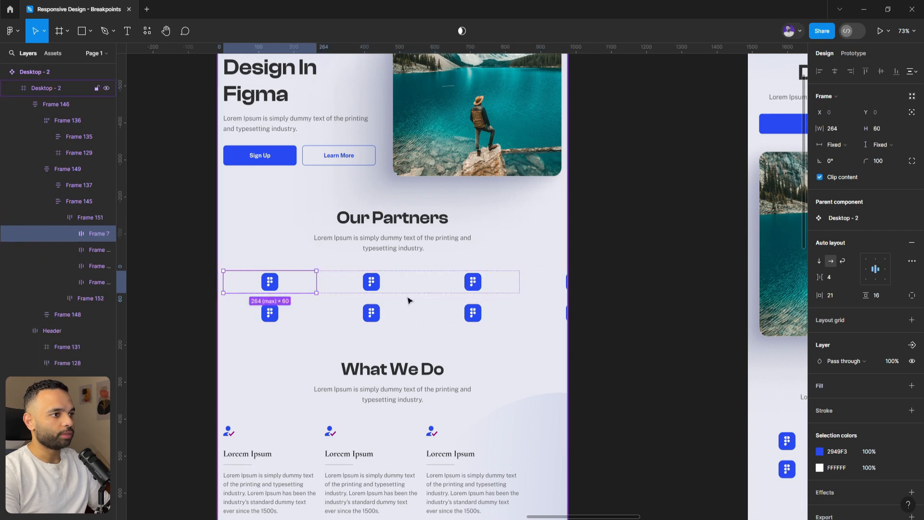
pyautogui.hotkey('ctrl', 'a')
pyautogui.click(843, 145)
pyautogui.click(847, 169)
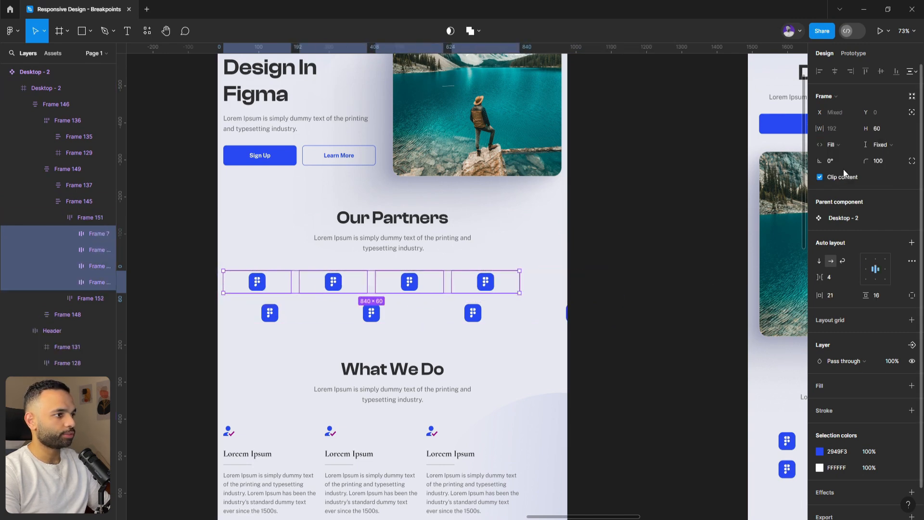
pyautogui.click(863, 143)
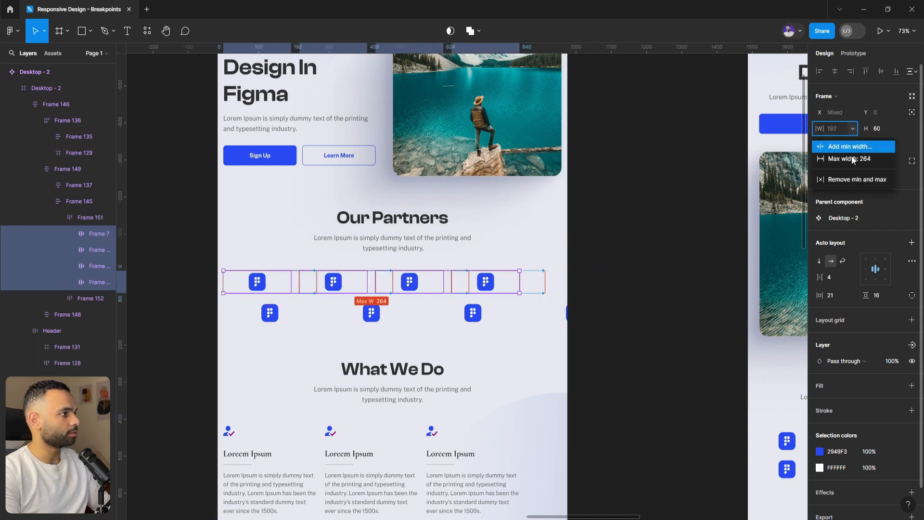
pyautogui.click(855, 181)
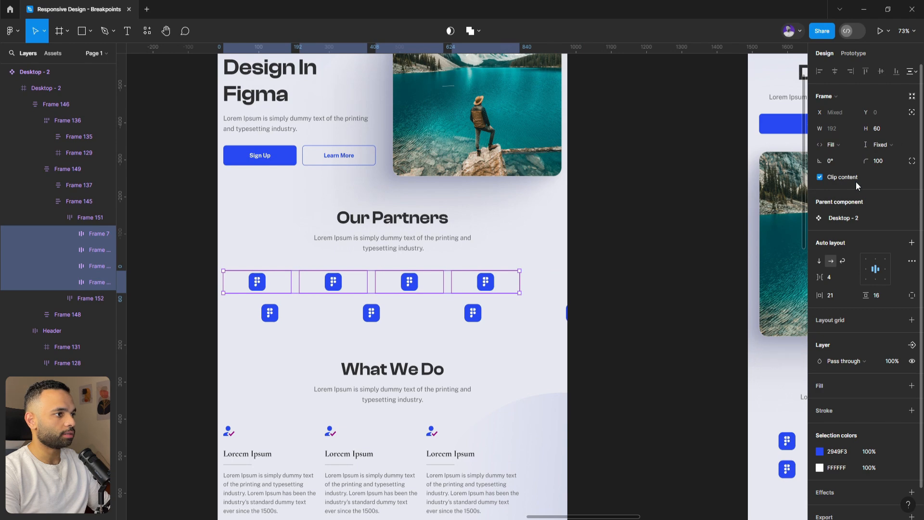
# Remove the min and max widths from the second partners row's logo frames and set them to fill width
pyautogui.click(244, 323)
pyautogui.press('Return')
pyautogui.click(853, 129)
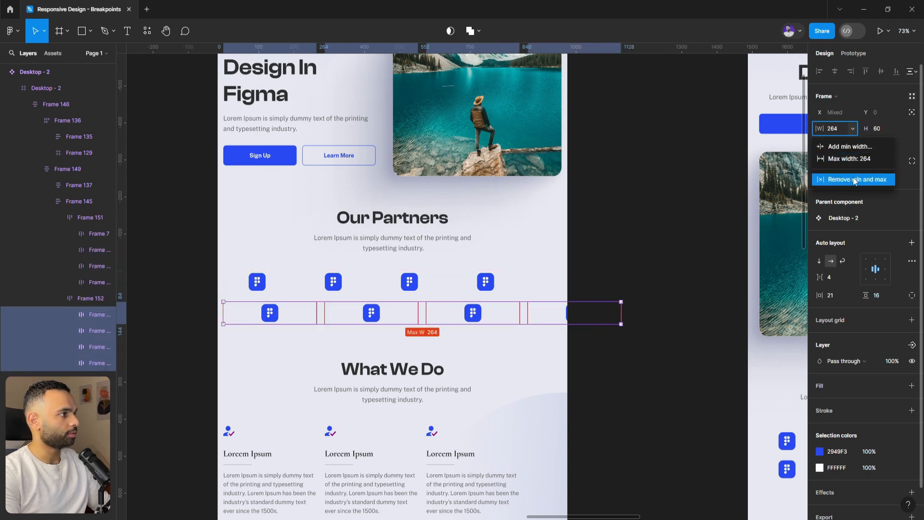
pyautogui.click(855, 180)
pyautogui.click(835, 145)
pyautogui.click(852, 167)
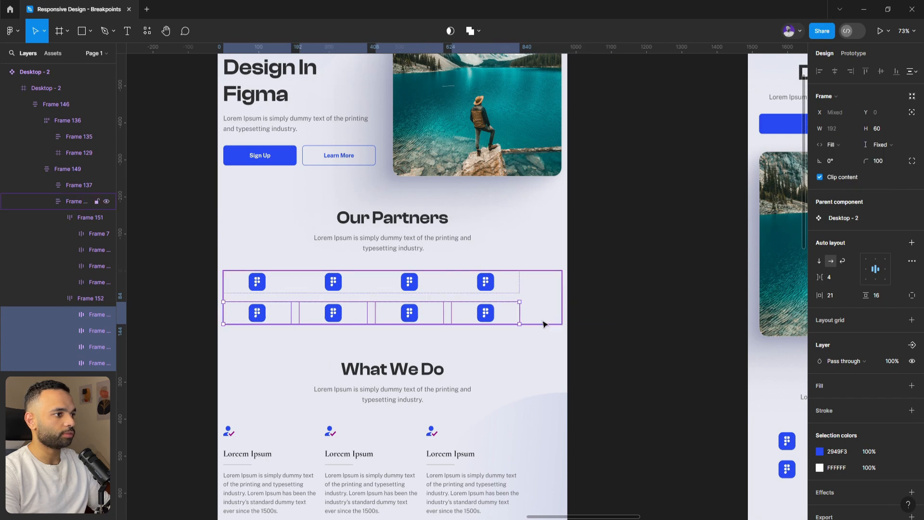
# Center-align the two logo rows within the partners frame, Frame 145, and check the responsive layout
pyautogui.click(529, 295)
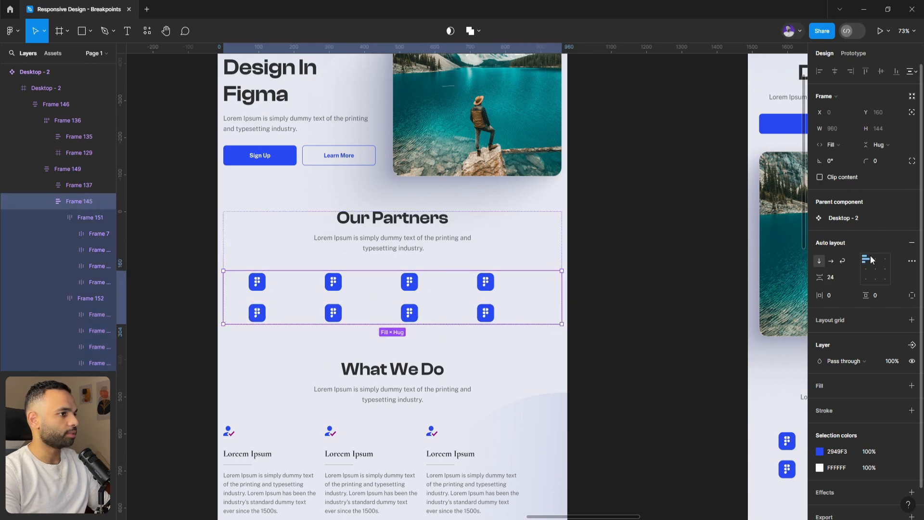
pyautogui.click(600, 280)
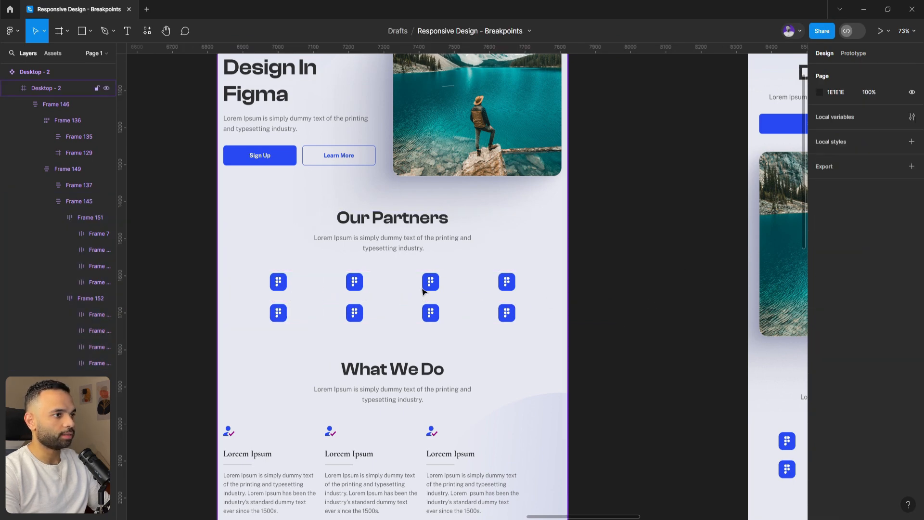
pyautogui.scroll(-6, 456, 295)
pyautogui.scroll(-3, 498, 291)
pyautogui.scroll(6, 663, 293)
pyautogui.click(521, 291)
pyautogui.moveTo(557, 284)
pyautogui.mouseDown()
pyautogui.moveTo(712, 284)
pyautogui.moveTo(557, 275)
pyautogui.mouseUp()
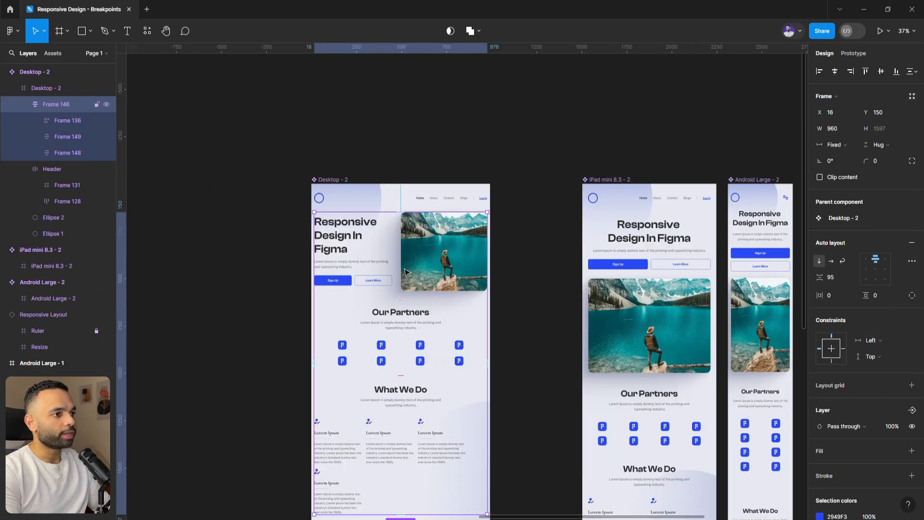
# Add a maximum width of 1128 to the hero, partners and services frames inside Frame 146 of Desktop - 2
pyautogui.doubleClick(404, 272)
pyautogui.hotkey('ctrl', 'a')
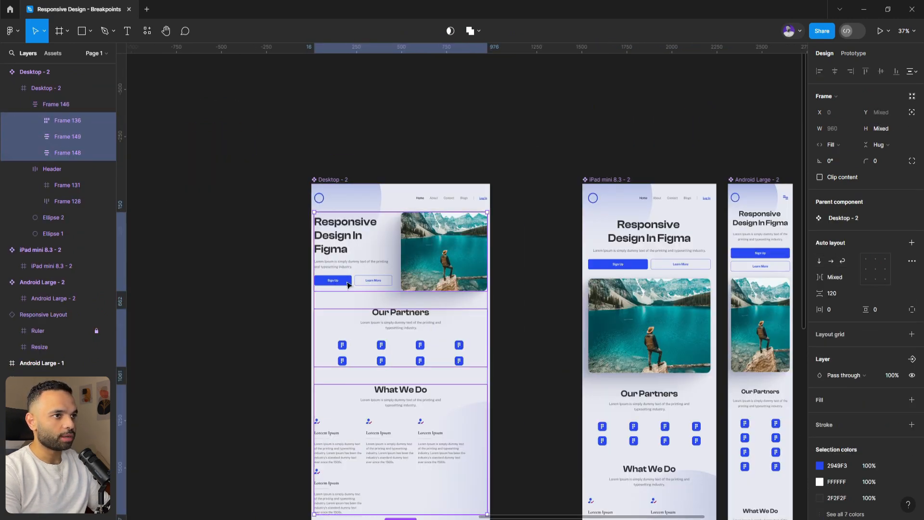
pyautogui.scroll(-2, 348, 281)
pyautogui.click(853, 128)
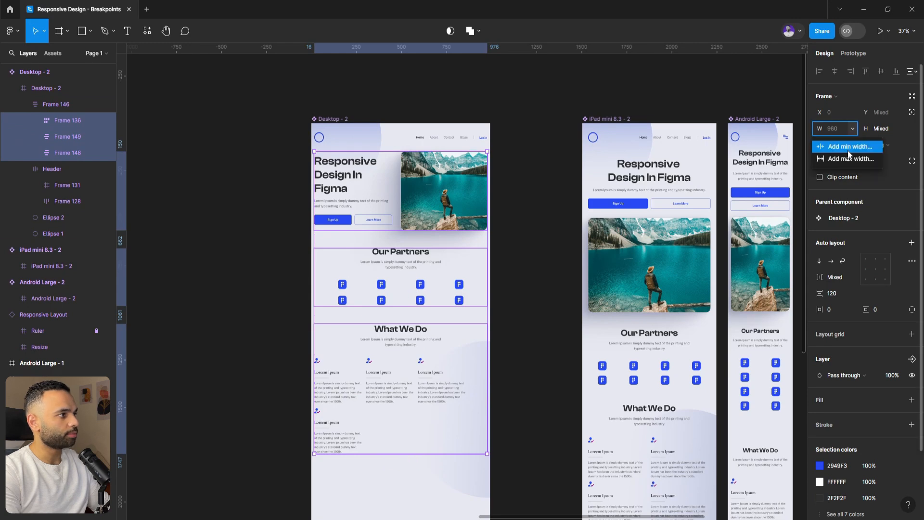
pyautogui.click(848, 160)
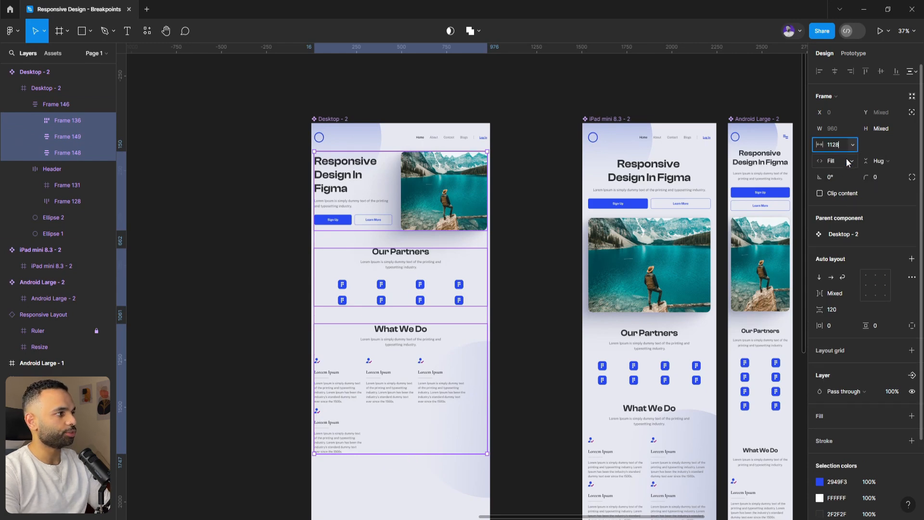
pyautogui.write('1128')
pyautogui.press('Return')
# Stretch the responsive layout beyond 992 to test the new maximum width, and compare it with the Desktop - 2 master
pyautogui.scroll(-5, 274, 191)
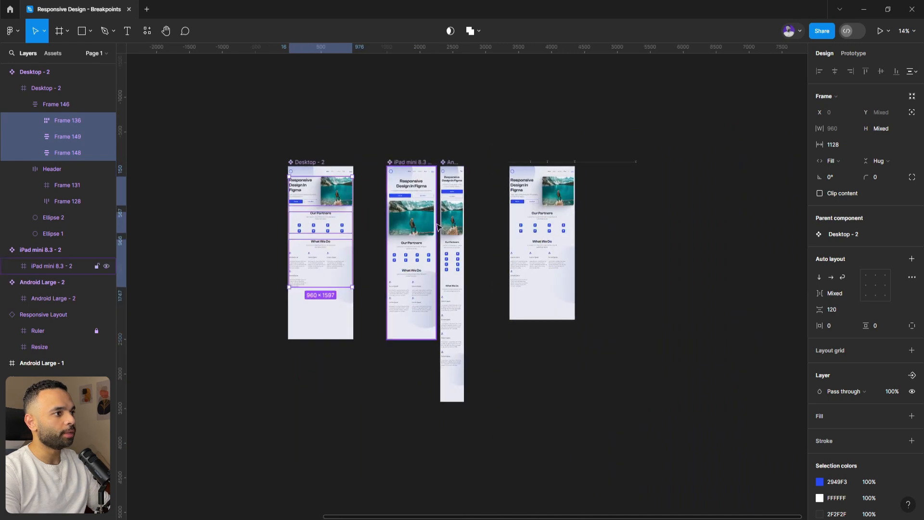
pyautogui.scroll(3, 589, 200)
pyautogui.click(495, 394)
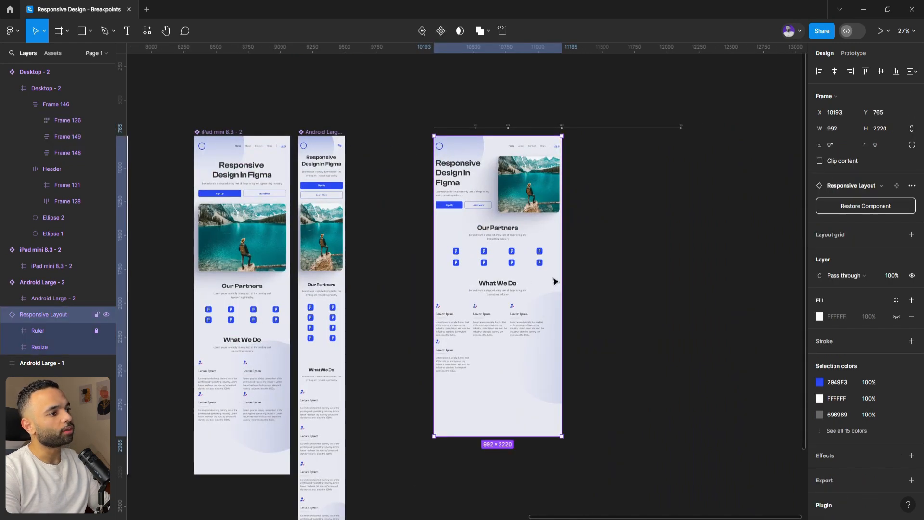
pyautogui.moveTo(560, 263); pyautogui.dragTo(675, 271)
pyautogui.hscroll(-2, 624, 273)
pyautogui.hscroll(-6, 489, 284)
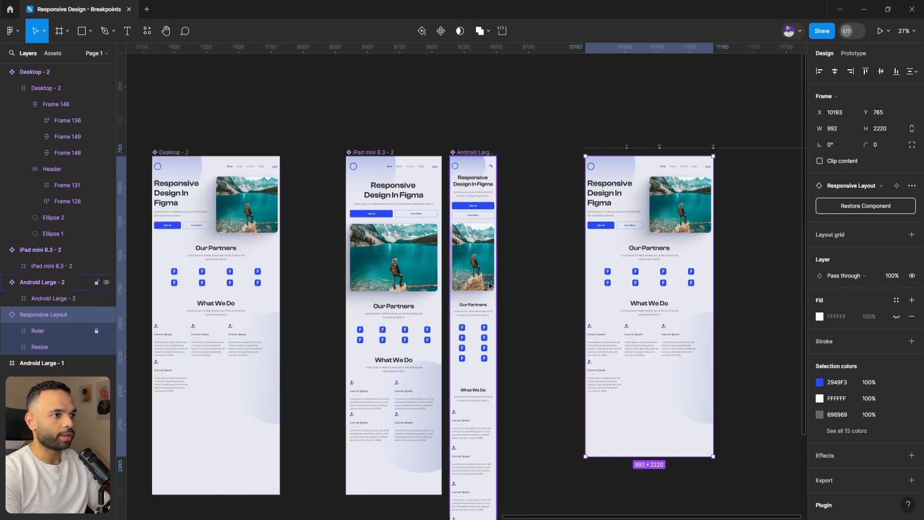
# Set the horizontal constraint of Frame 146 in Desktop - 2 to Left and right
pyautogui.click(403, 276)
pyautogui.doubleClick(402, 275)
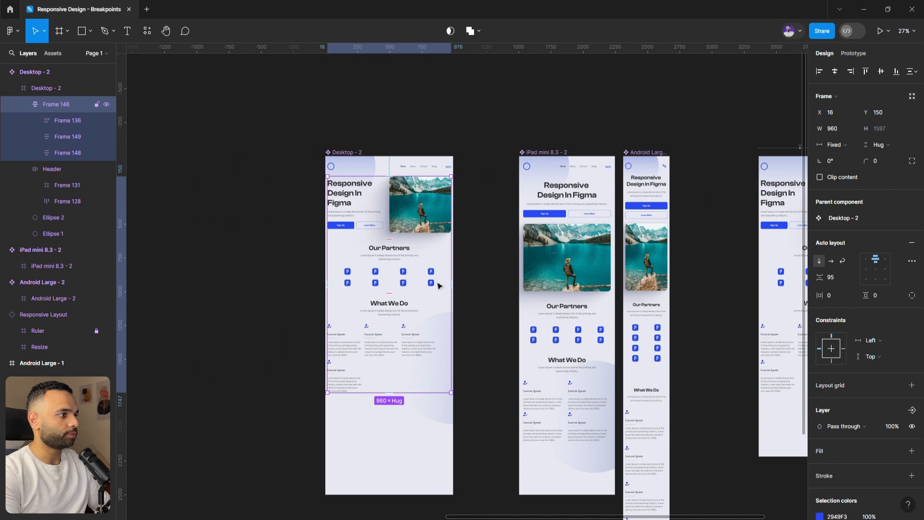
pyautogui.click(879, 340)
pyautogui.click(880, 364)
# Widen the responsive layout to test the new constraint and inspect the hero row's width in it
pyautogui.hscroll(6, 578, 270)
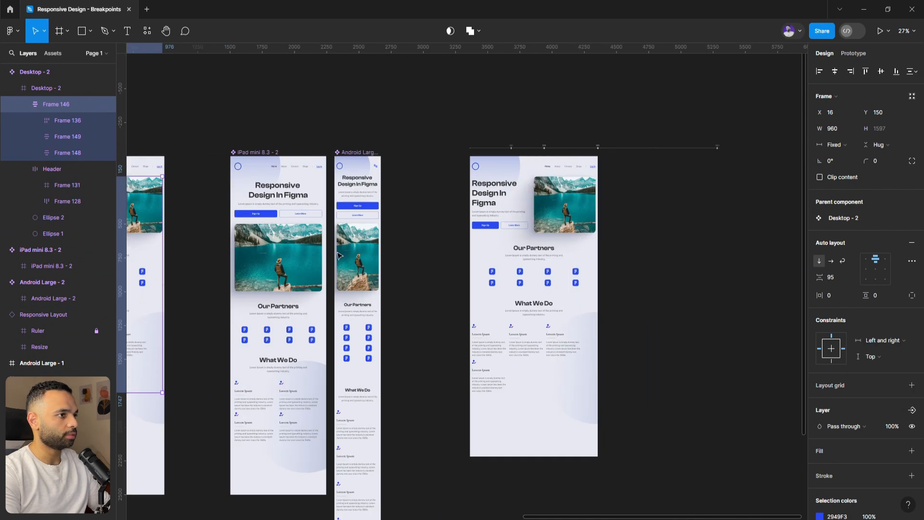
pyautogui.click(595, 271)
pyautogui.moveTo(602, 265); pyautogui.dragTo(668, 277)
pyautogui.click(594, 207)
pyautogui.click(593, 206)
pyautogui.click(593, 206)
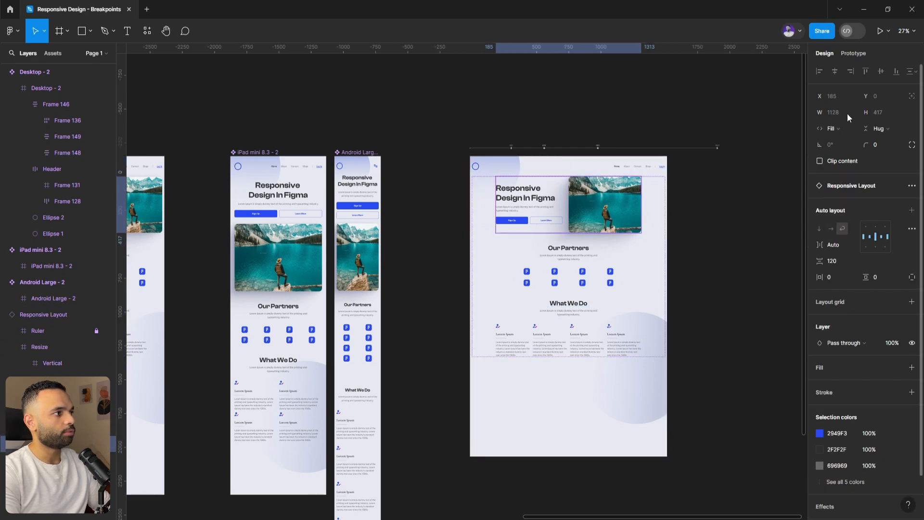
pyautogui.click(618, 297)
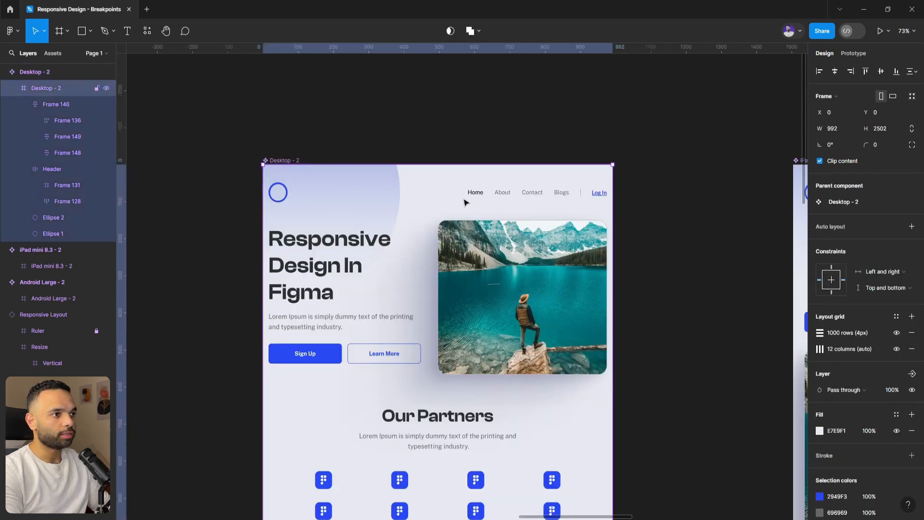
# Cut the Header from Desktop - 2, paste it into Frame 146 and move it above the hero row
pyautogui.click(465, 200)
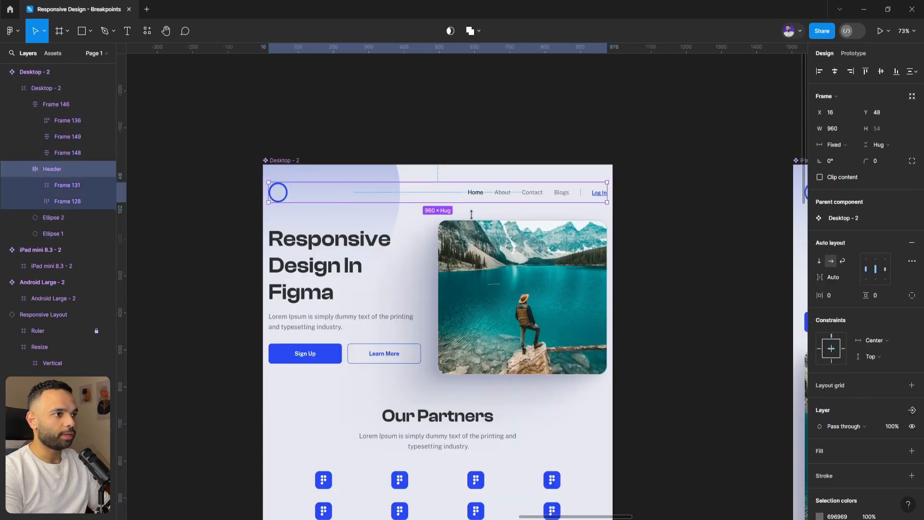
pyautogui.press('Delete')
pyautogui.tripleClick(497, 273)
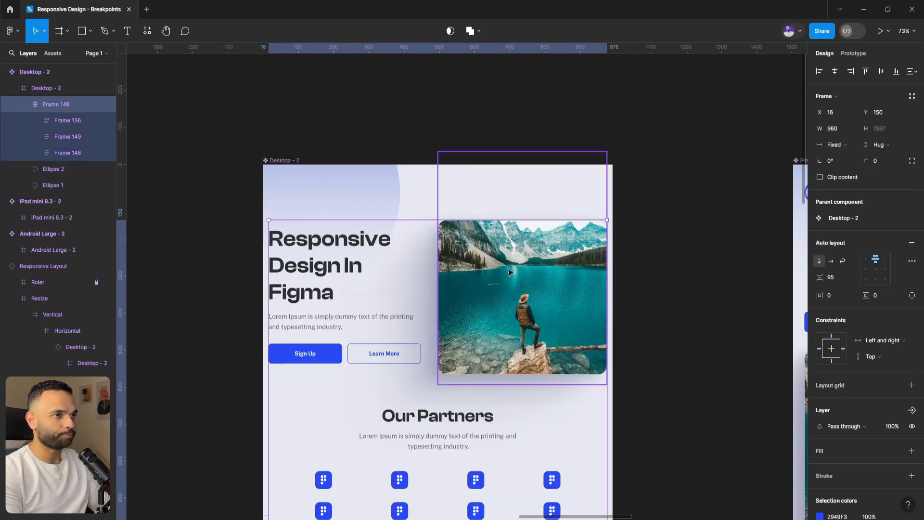
pyautogui.hotkey('ctrl', 'v')
pyautogui.press('Up')
pyautogui.press('Up')
pyautogui.press('Up')
pyautogui.scroll(8, 677, 237)
# Set the Header's width to fill and add a maximum width matching the page sections
pyautogui.click(844, 142)
pyautogui.click(847, 165)
pyautogui.click(853, 129)
pyautogui.click(850, 158)
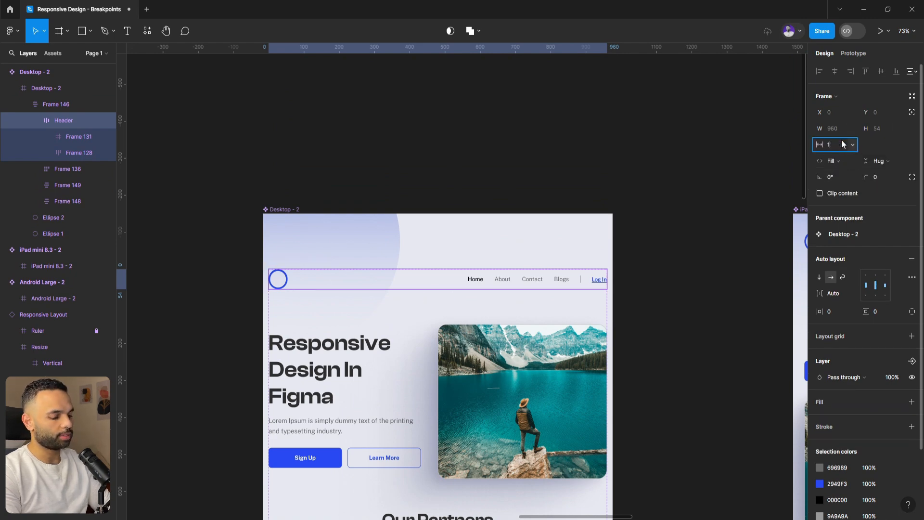
pyautogui.click(673, 278)
# Resize the responsive layout to check that the header lines up with the hero, partners and services sections
pyautogui.doubleClick(514, 382)
pyautogui.scroll(-1, 516, 400)
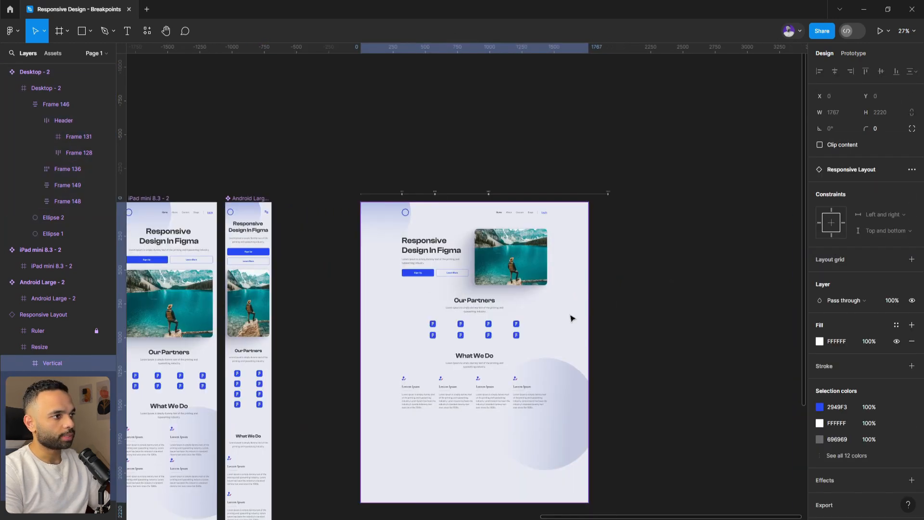
pyautogui.click(679, 313)
pyautogui.click(576, 318)
pyautogui.moveTo(589, 318)
pyautogui.mouseDown()
pyautogui.moveTo(491, 318)
pyautogui.moveTo(591, 332)
pyautogui.mouseUp()
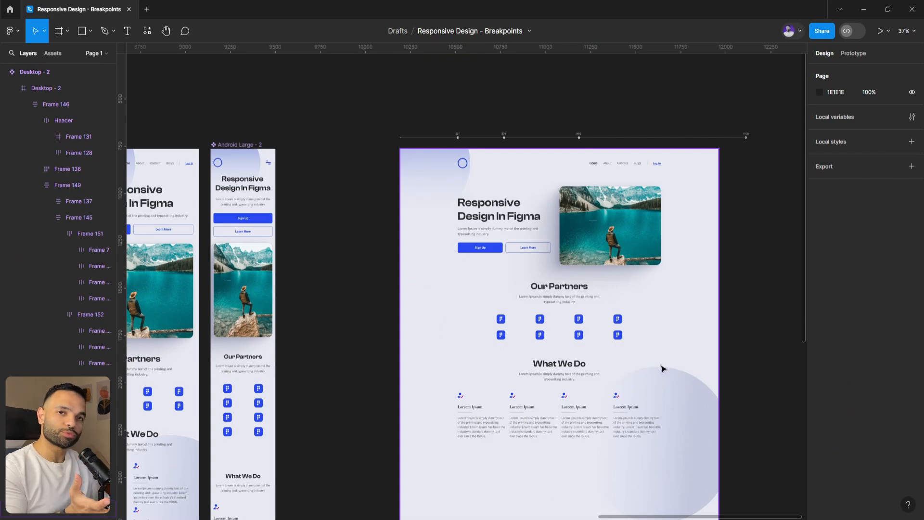
# Set the width of both partner logo rows in the Desktop - 2 master to fill their container
pyautogui.hscroll(-10, 533, 347)
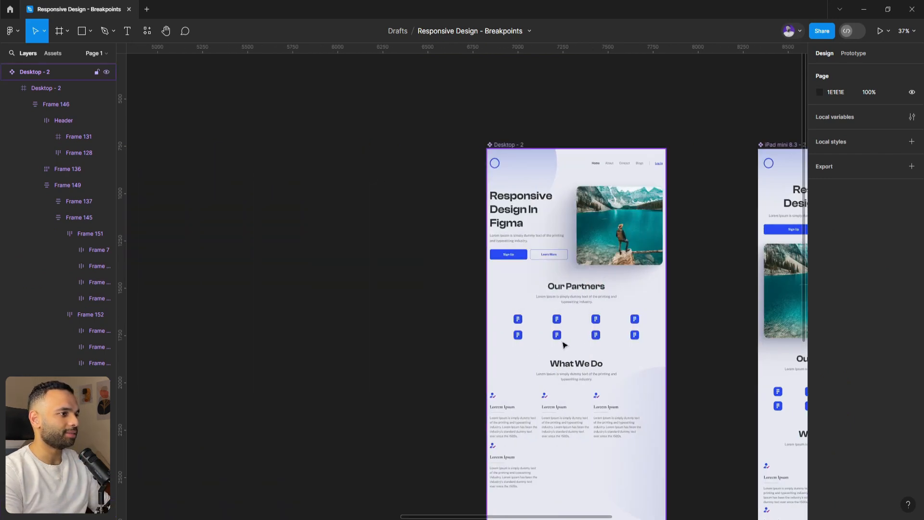
pyautogui.scroll(5, 594, 345)
pyautogui.doubleClick(464, 299)
pyautogui.doubleClick(464, 298)
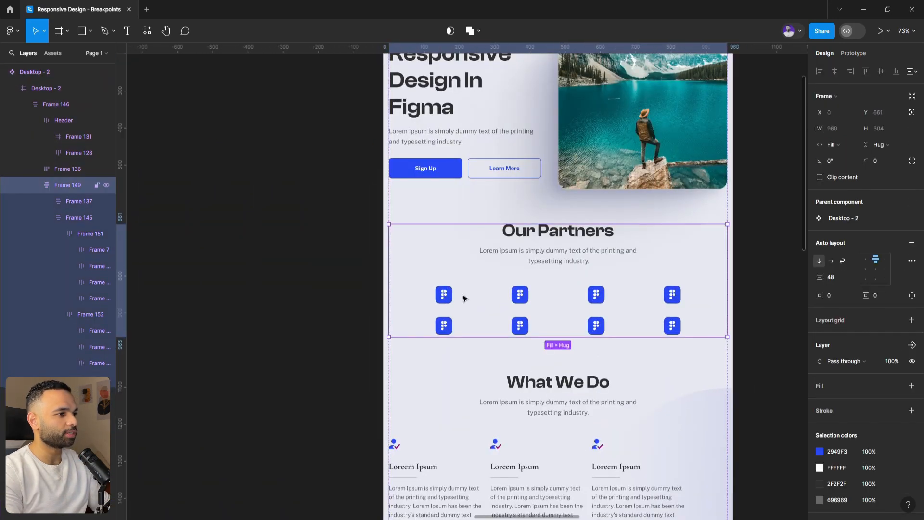
pyautogui.doubleClick(464, 298)
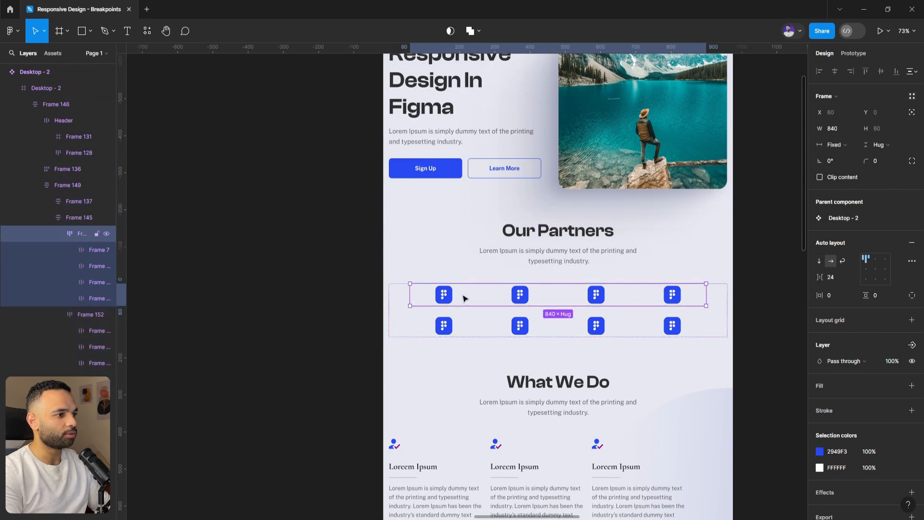
pyautogui.keyDown('shift'); pyautogui.click(457, 332); pyautogui.keyUp('shift')
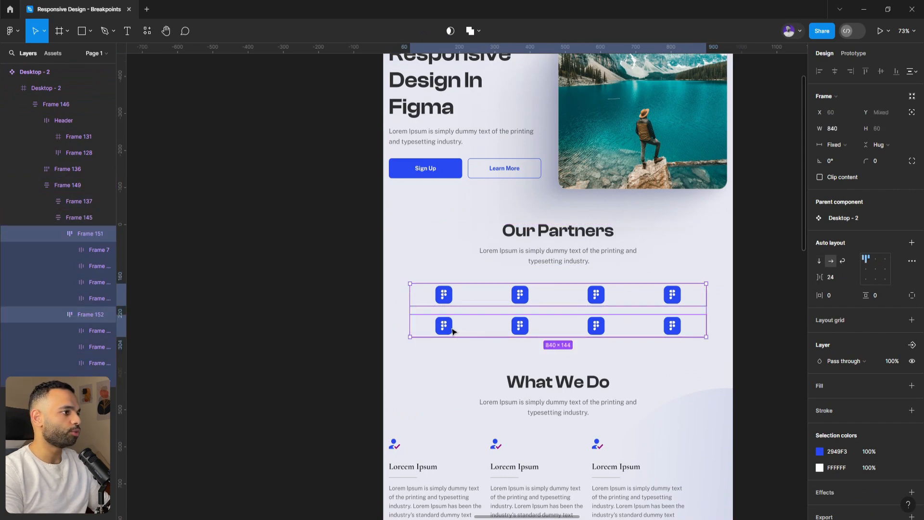
pyautogui.click(840, 145)
pyautogui.click(843, 171)
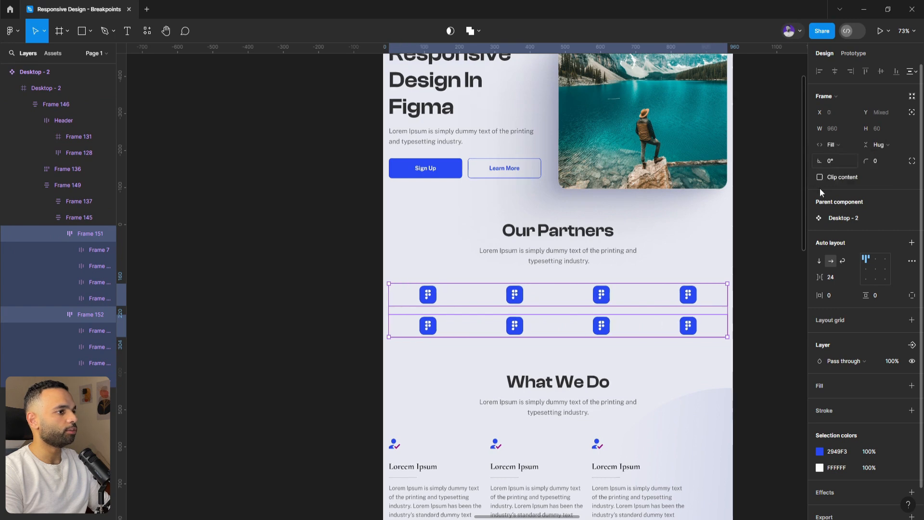
# Narrow the responsive layout to about 968 wide and examine its header, hero buttons and image at that size
pyautogui.scroll(-4, 346, 270)
pyautogui.hscroll(2, 347, 270)
pyautogui.scroll(3, 509, 270)
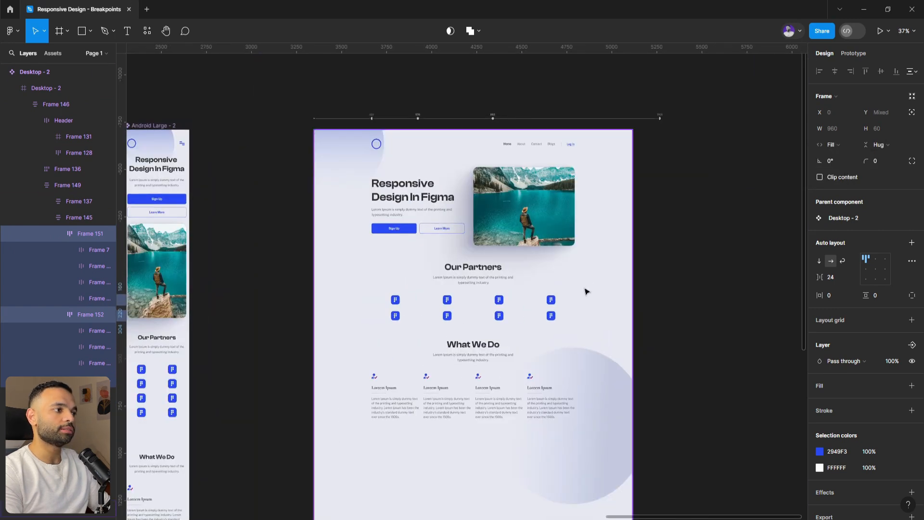
pyautogui.click(618, 276)
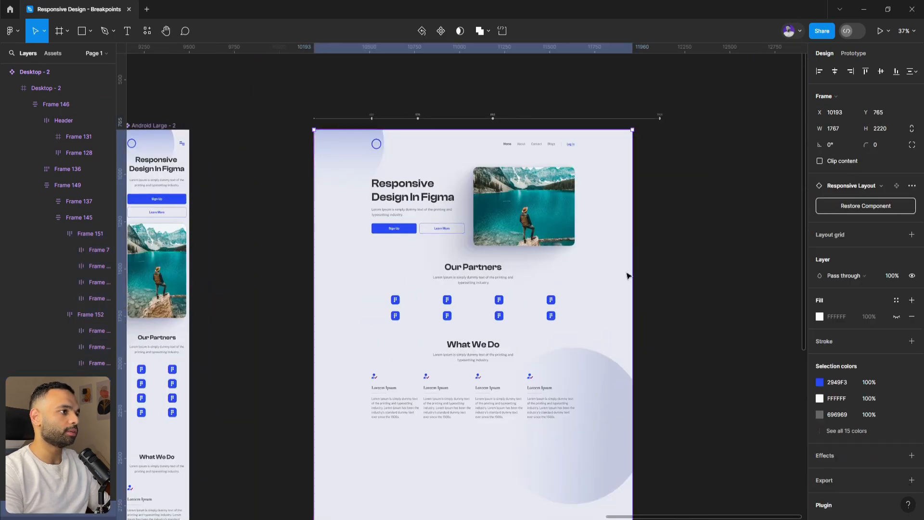
pyautogui.moveTo(632, 271); pyautogui.dragTo(489, 268)
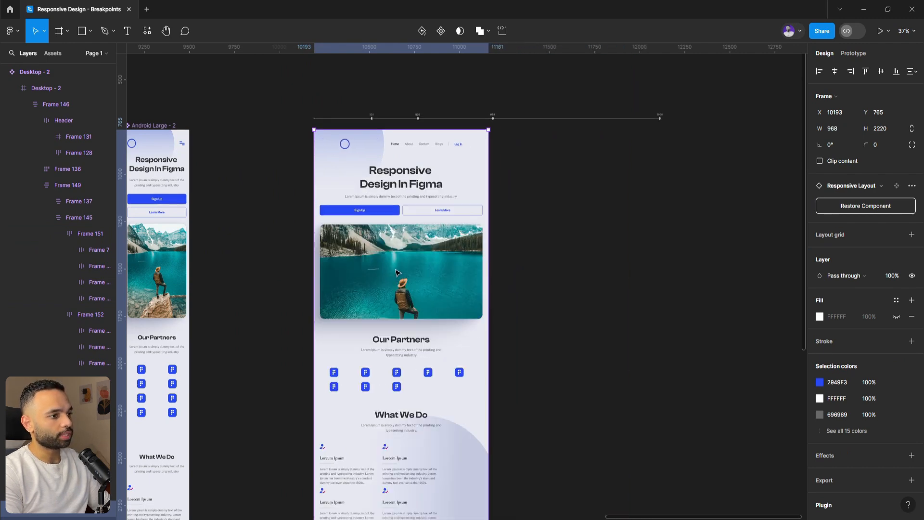
pyautogui.scroll(5, 366, 143)
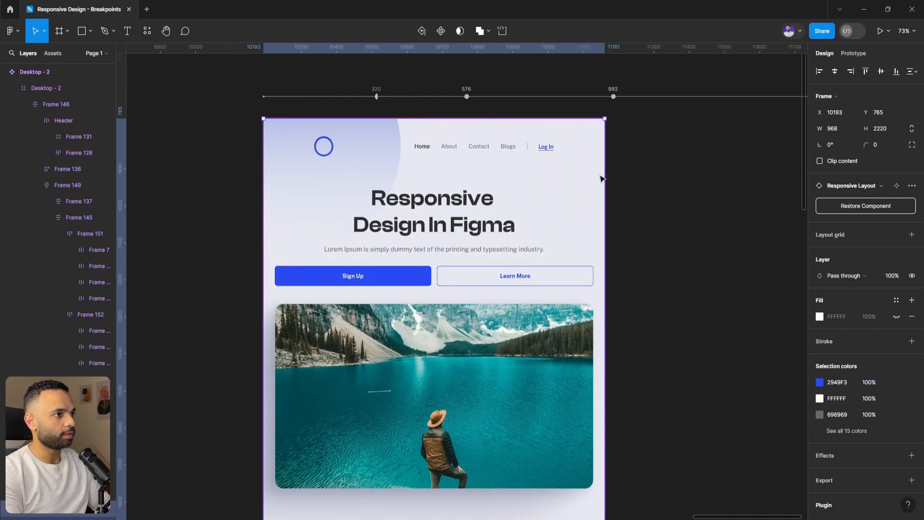
pyautogui.scroll(-3, 569, 234)
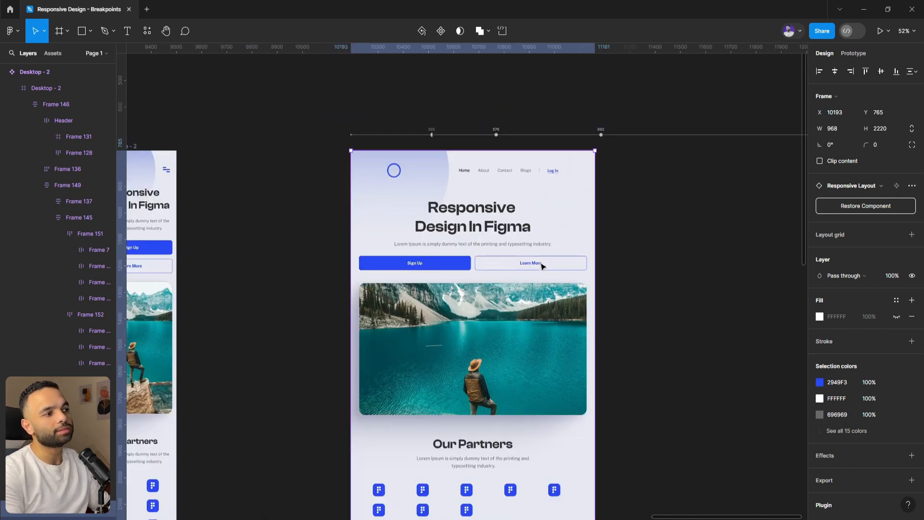
# Inspect the sizing of the Sign Up and Learn More buttons in the iPad mini 8.3 - 2 master
pyautogui.hscroll(-10, 532, 270)
pyautogui.scroll(5, 514, 296)
pyautogui.scroll(-5, 514, 296)
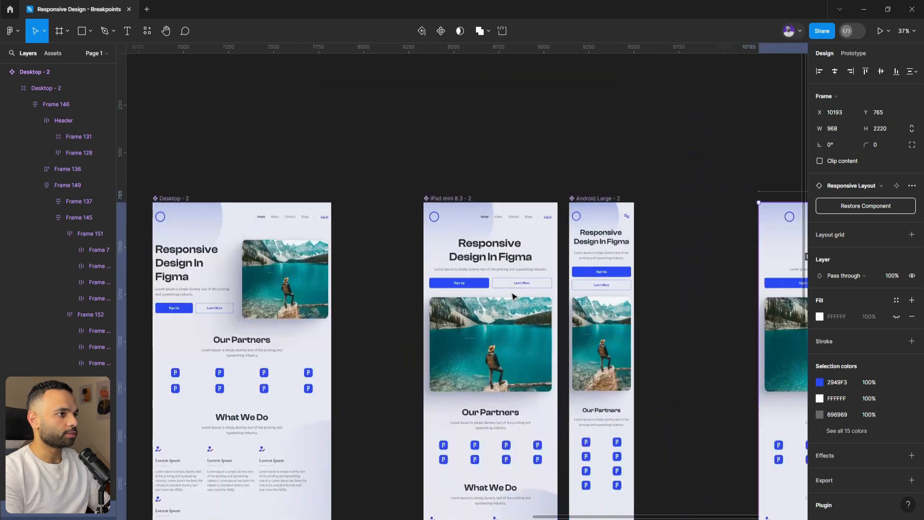
pyautogui.scroll(5, 491, 305)
pyautogui.doubleClick(451, 288)
pyautogui.doubleClick(452, 288)
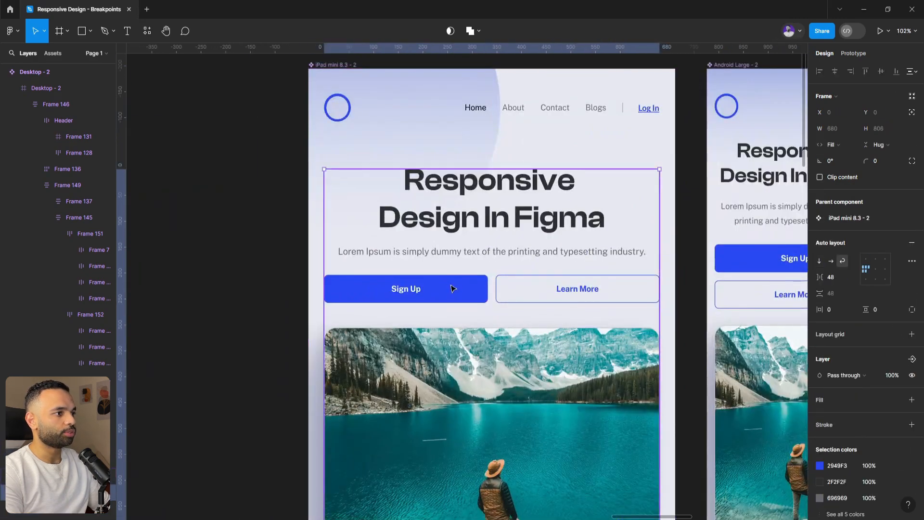
pyautogui.doubleClick(452, 288)
pyautogui.doubleClick(451, 288)
pyautogui.doubleClick(450, 288)
pyautogui.keyDown('shift'); pyautogui.click(533, 288); pyautogui.keyUp('shift')
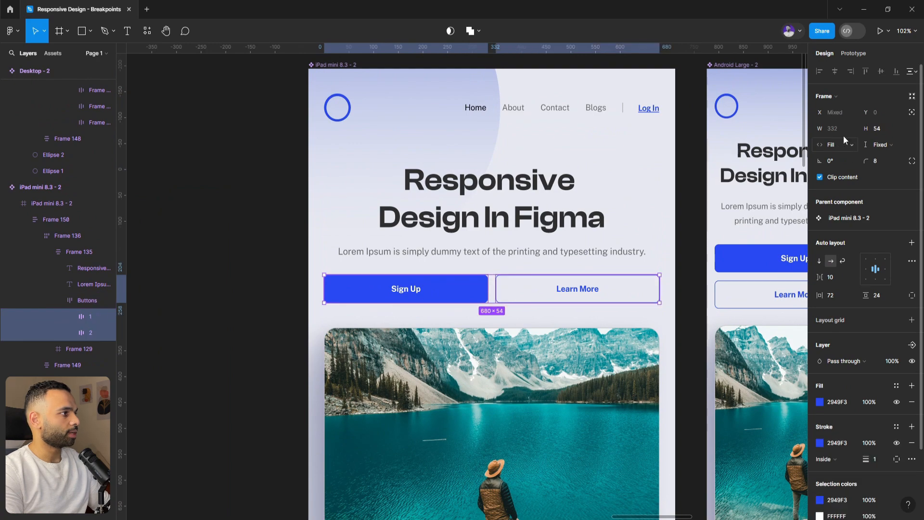
pyautogui.click(693, 310)
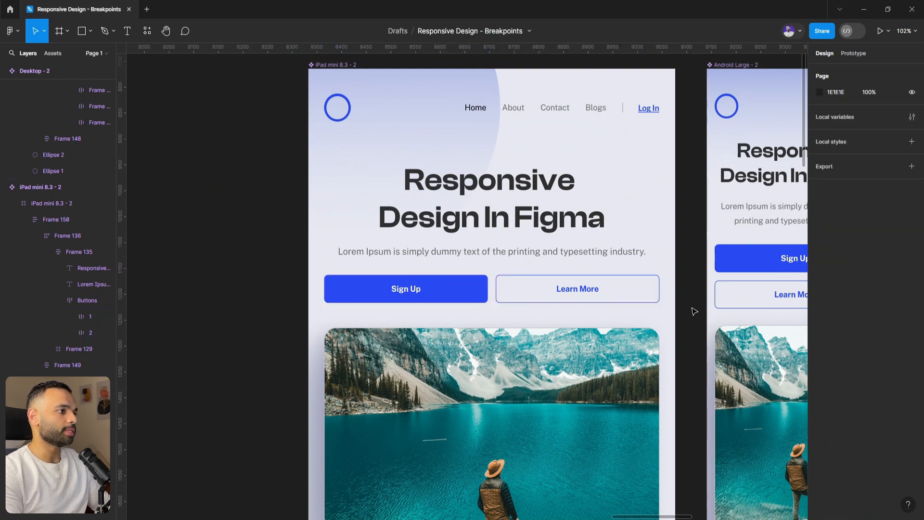
# Add a maximum width of 760 to the Buttons frame in iPad mini 8.3 - 2
pyautogui.doubleClick(604, 295)
pyautogui.doubleClick(603, 296)
pyautogui.doubleClick(603, 296)
pyautogui.doubleClick(603, 295)
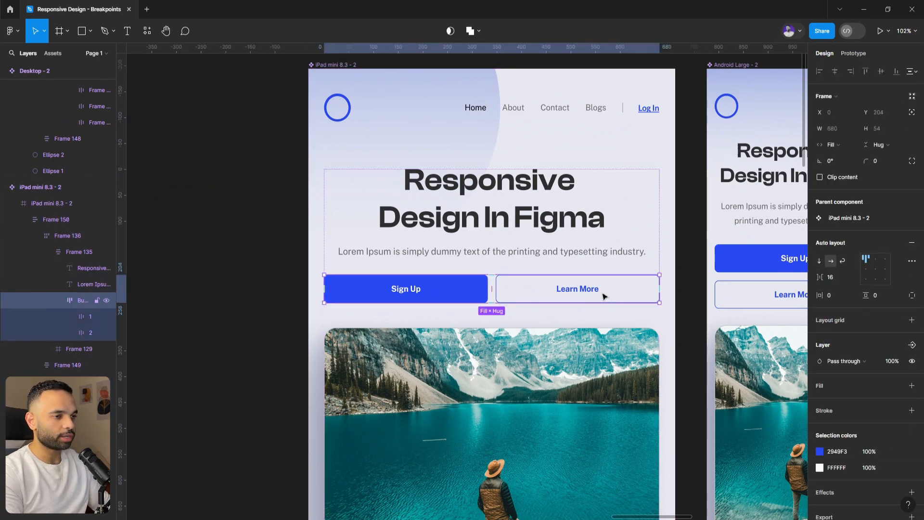
pyautogui.click(853, 128)
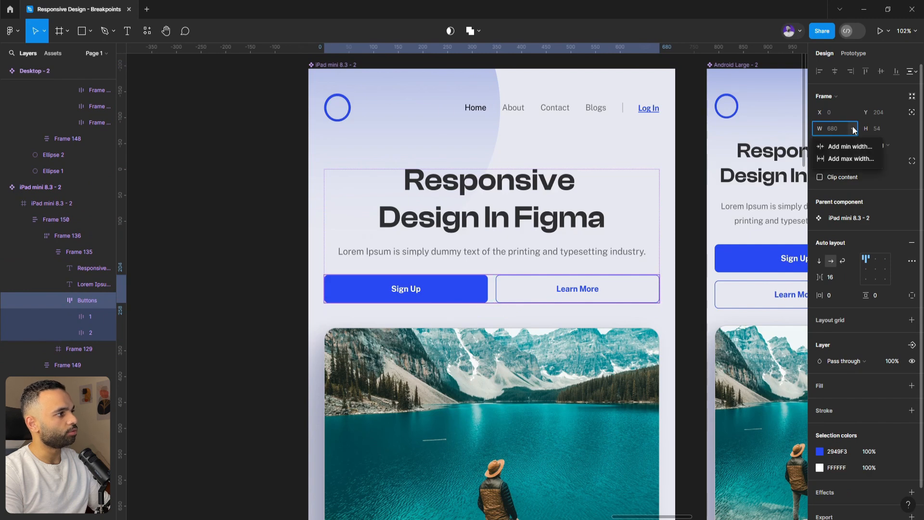
pyautogui.click(852, 160)
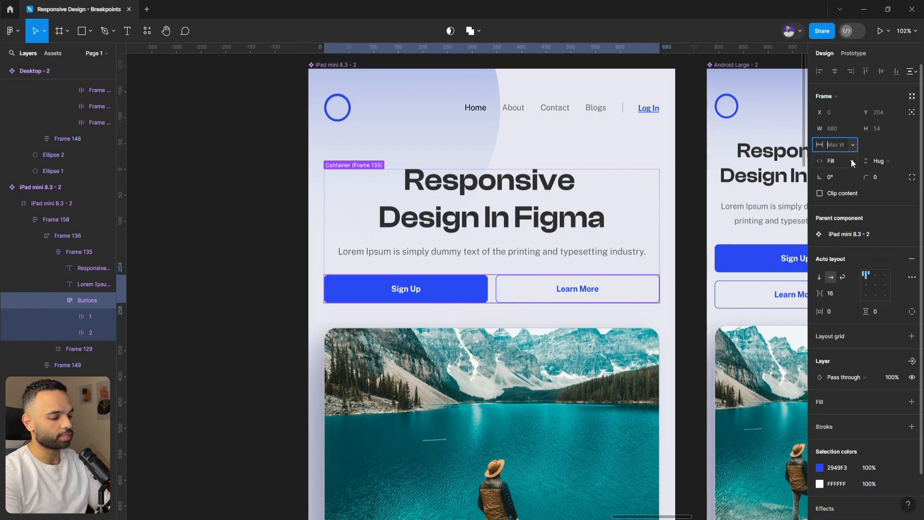
pyautogui.write('760')
pyautogui.press('Return')
# Lower the Buttons frame's maximum width to 680 and narrow the responsive layout to check the button row
pyautogui.scroll(-5, 360, 223)
pyautogui.scroll(4, 525, 231)
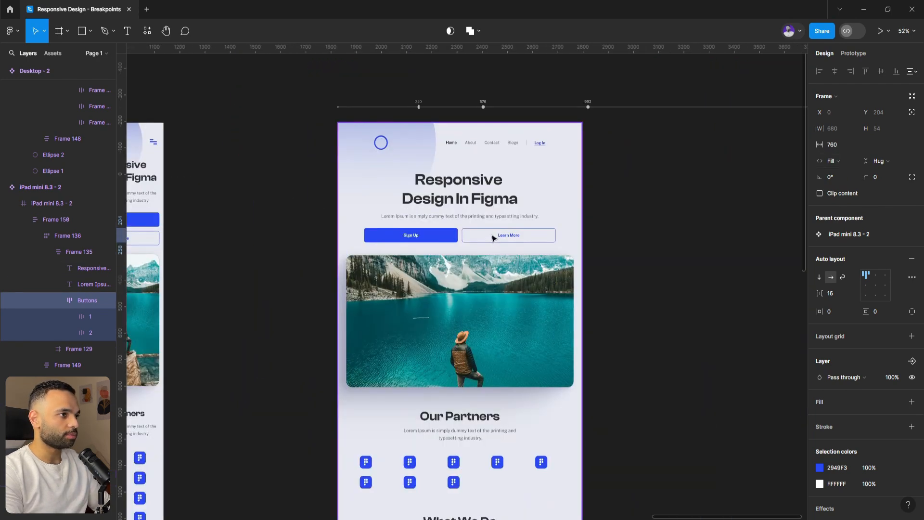
pyautogui.scroll(3, 491, 236)
pyautogui.hscroll(-5, 595, 275)
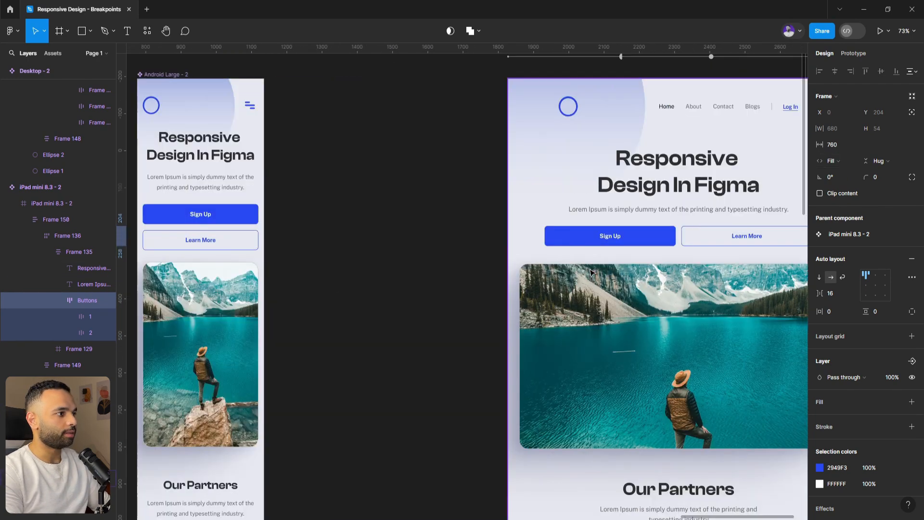
pyautogui.hscroll(8, 588, 261)
pyautogui.hscroll(-3, 588, 260)
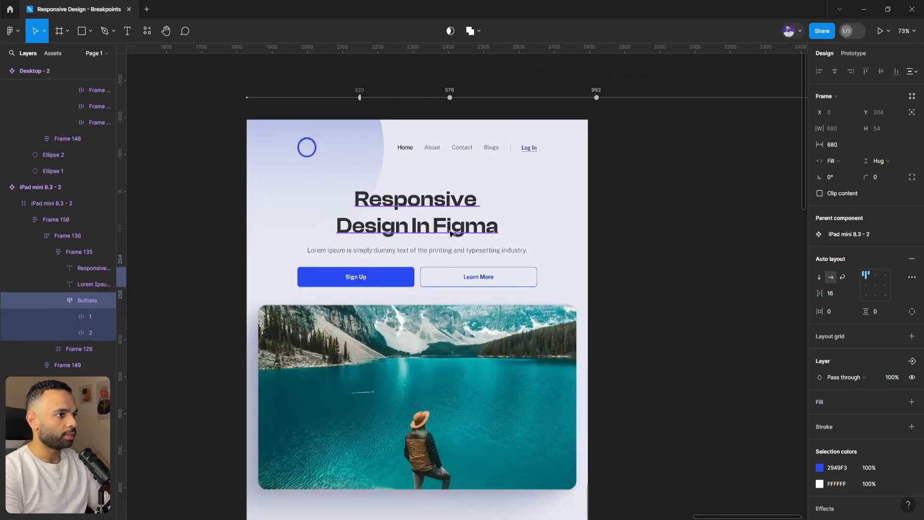
pyautogui.moveTo(589, 225); pyautogui.dragTo(564, 219)
# Set the horizontal constraint of the Header in iPad mini 8.3 - 2 to Left and right
pyautogui.scroll(-5, 689, 227)
pyautogui.scroll(5, 592, 221)
pyautogui.click(470, 175)
pyautogui.click(472, 179)
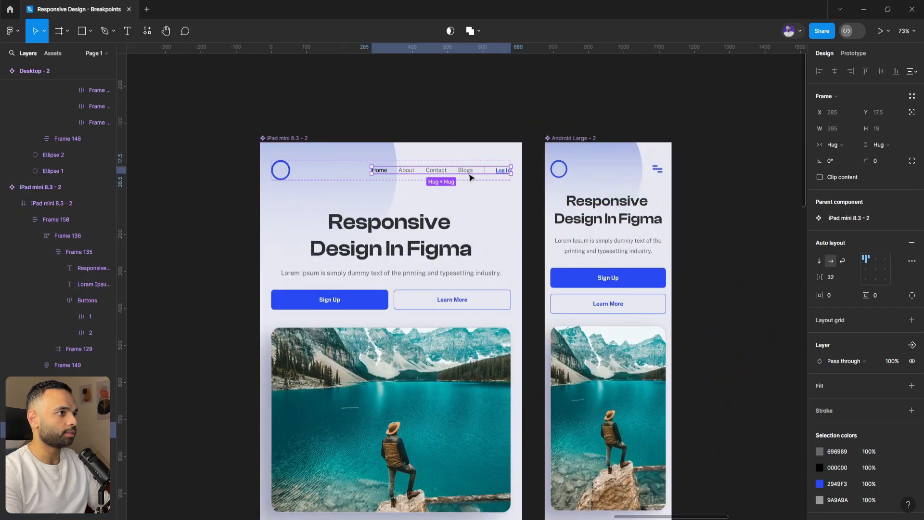
pyautogui.click(872, 340)
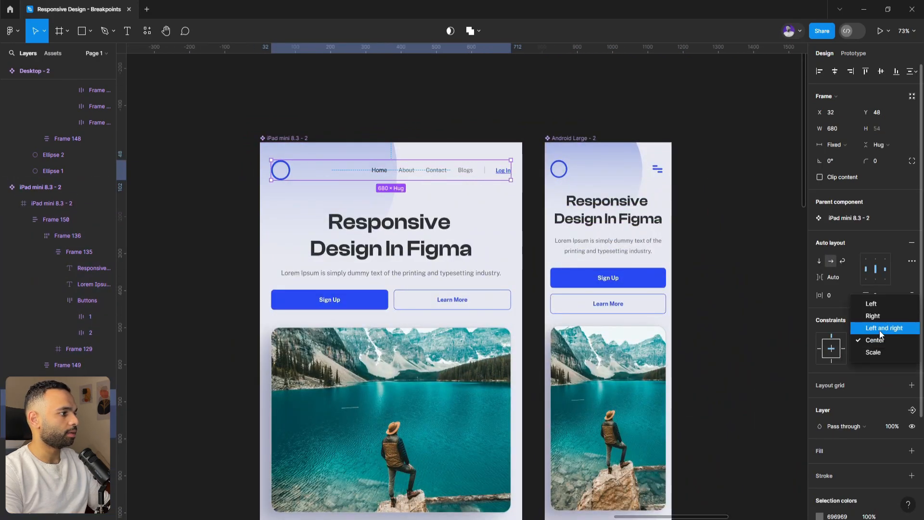
pyautogui.click(879, 329)
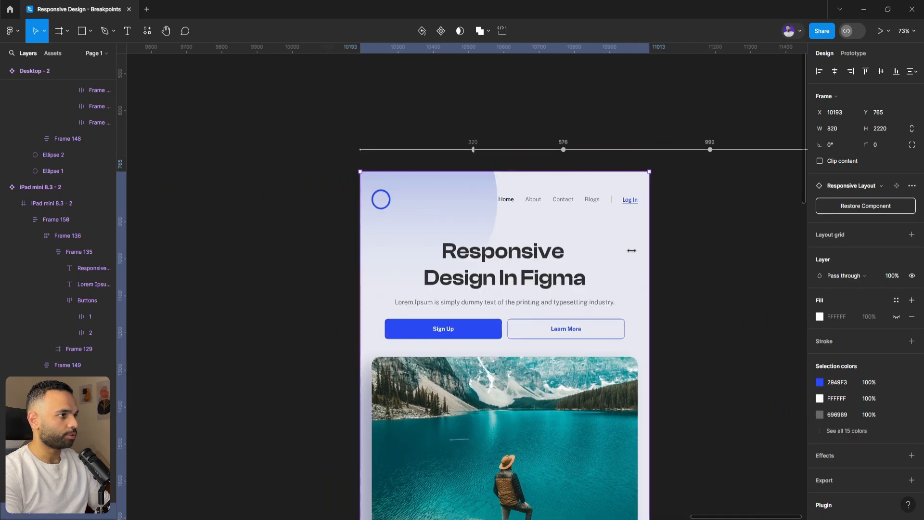
# Narrow the responsive layout to about 566 wide and look over the mobile version's header, hero and partners section
pyautogui.moveTo(632, 250); pyautogui.dragTo(560, 249)
pyautogui.scroll(-10, 569, 224)
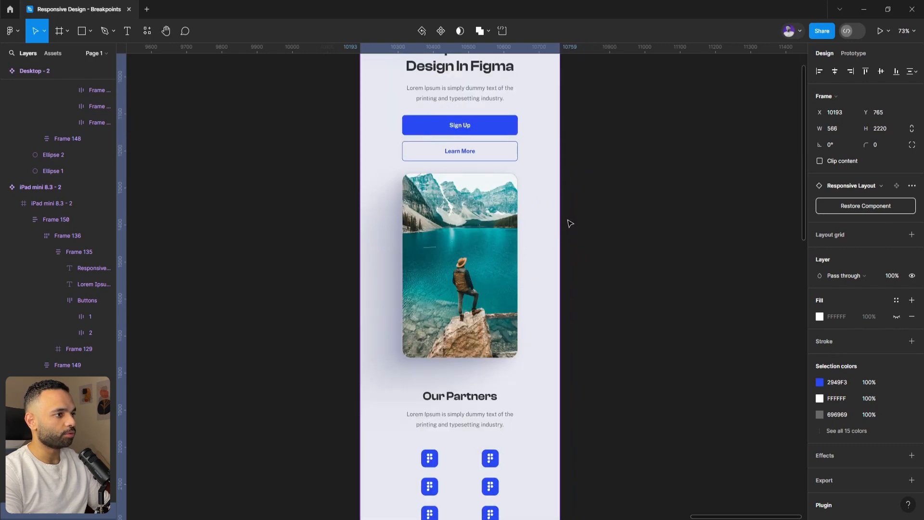
pyautogui.scroll(10, 567, 226)
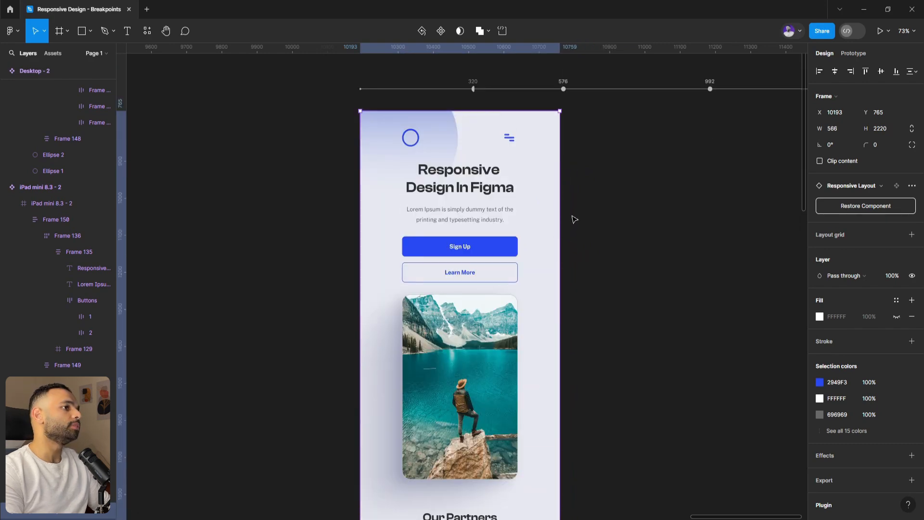
# Set the Header's horizontal constraint in Android Large - 2 to Left and right and check it in the responsive layout
pyautogui.scroll(-8, 574, 222)
pyautogui.hscroll(-3, 529, 251)
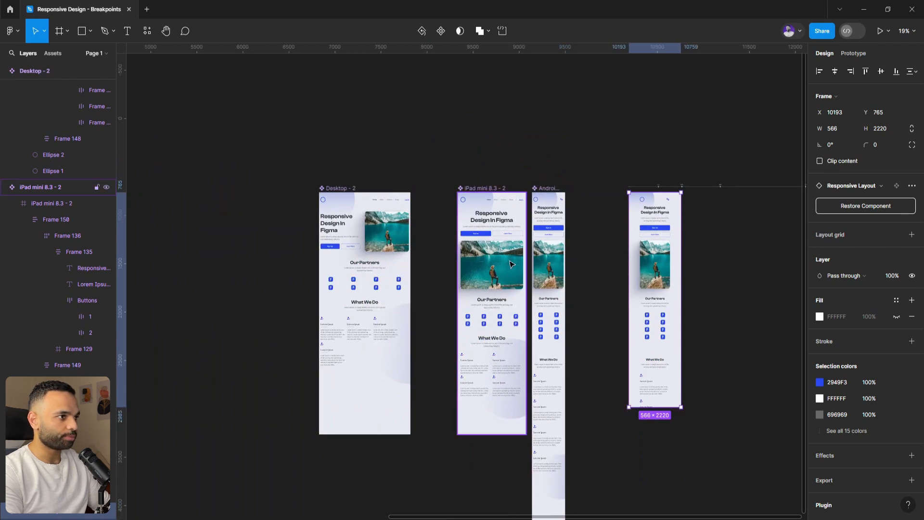
pyautogui.scroll(3, 593, 229)
pyautogui.click(529, 231)
pyautogui.scroll(4, 544, 215)
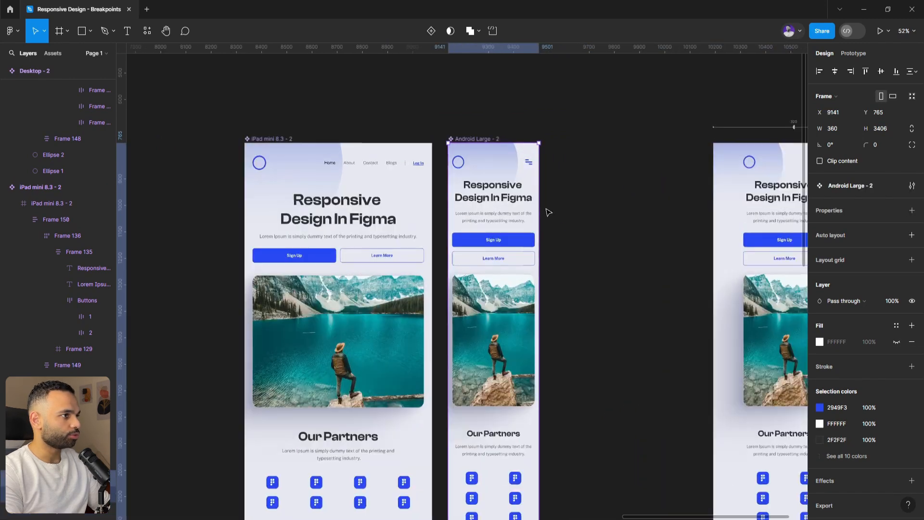
pyautogui.click(516, 206)
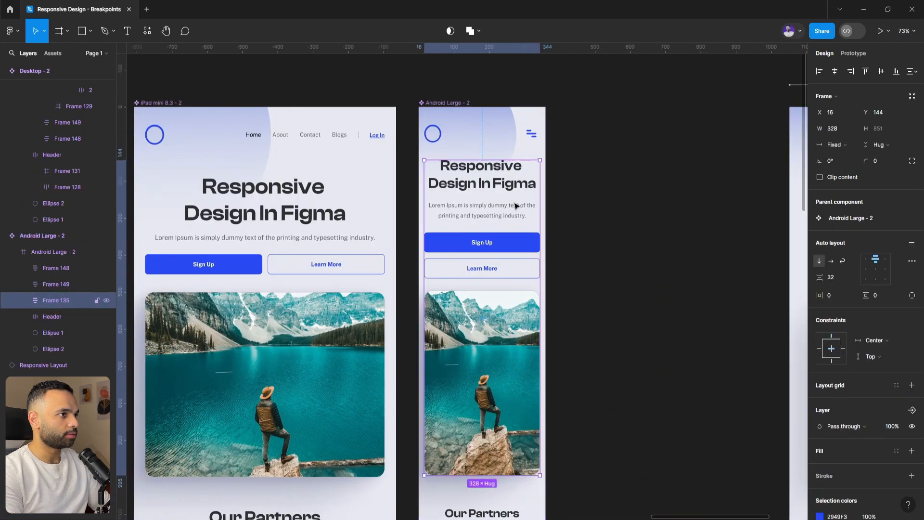
pyautogui.click(512, 138)
pyautogui.click(885, 343)
pyautogui.click(881, 326)
pyautogui.scroll(-4, 674, 289)
pyautogui.scroll(4, 730, 239)
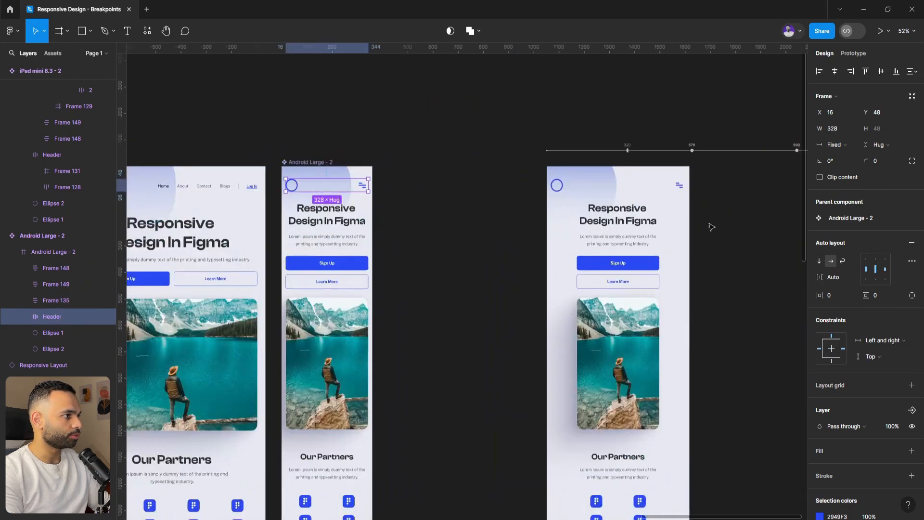
# Set the hero, Our Partners and What We Do frames in Android Large - 2 to the Left and right constraint
pyautogui.scroll(-4, 648, 241)
pyautogui.scroll(2, 500, 278)
pyautogui.click(473, 289)
pyautogui.scroll(-4, 472, 289)
pyautogui.keyDown('shift'); pyautogui.click(482, 259); pyautogui.keyUp('shift')
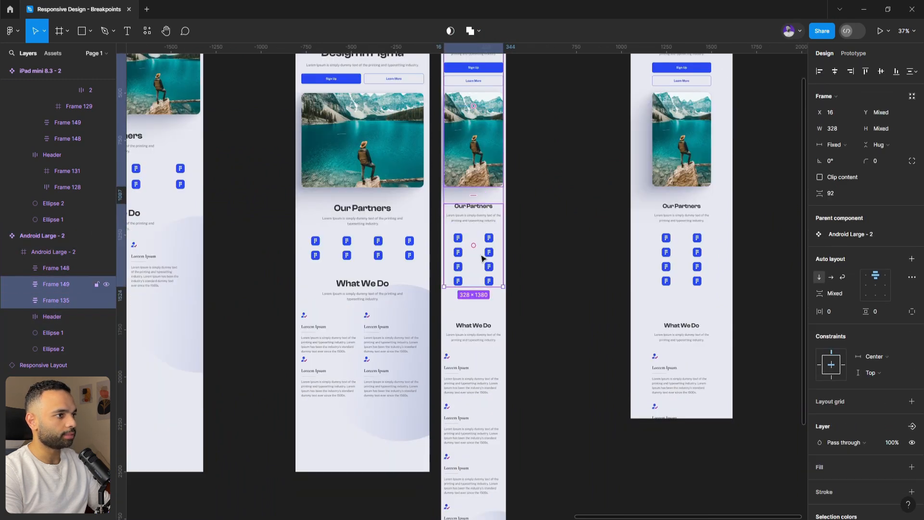
pyautogui.keyDown('shift'); pyautogui.click(478, 341); pyautogui.keyUp('shift')
pyautogui.click(874, 341)
pyautogui.click(882, 327)
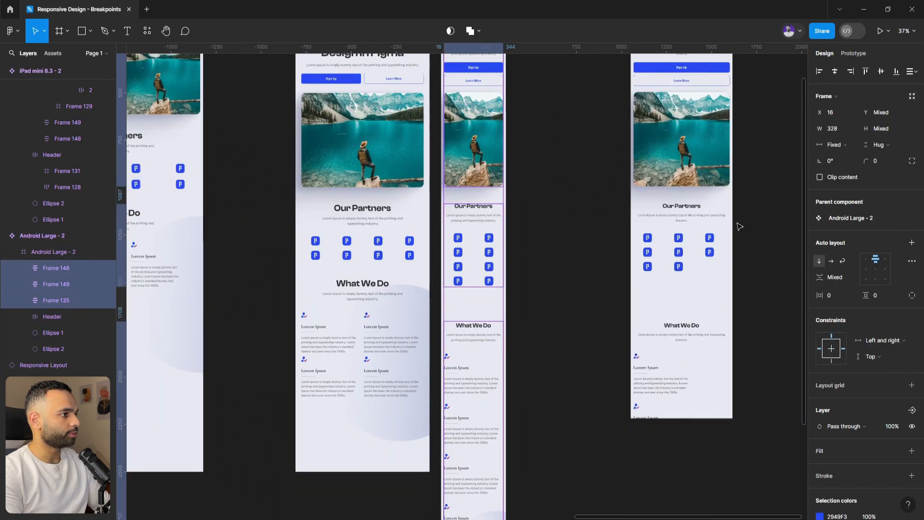
pyautogui.scroll(3, 583, 188)
pyautogui.scroll(-3, 685, 223)
pyautogui.scroll(3, 625, 167)
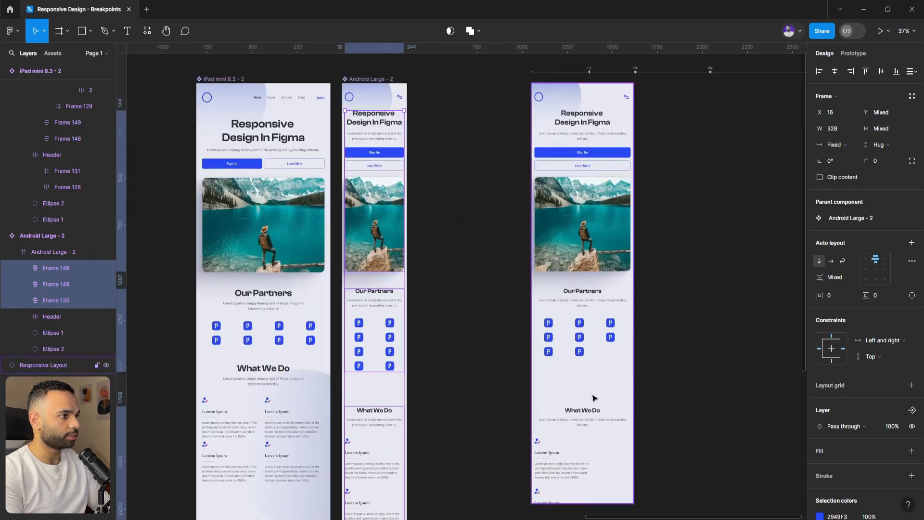
# Move Android Large - 2's What We Do section up to Y 1616 and extend the responsive layout downward to show it fully
pyautogui.scroll(-2, 598, 403)
pyautogui.click(491, 399)
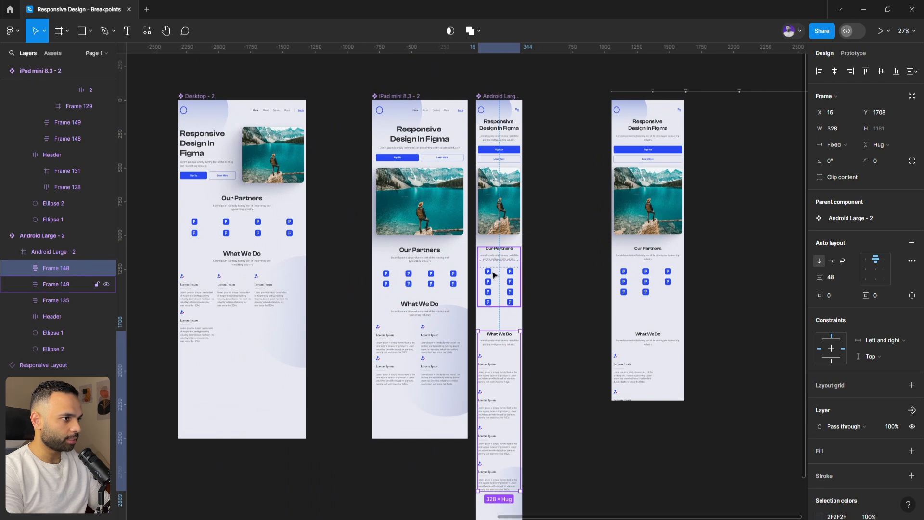
pyautogui.moveTo(492, 369); pyautogui.dragTo(508, 285)
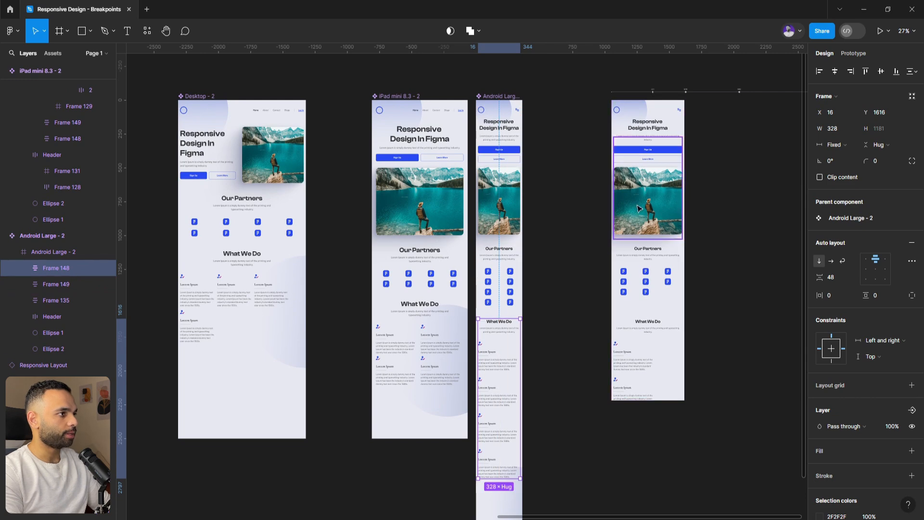
pyautogui.click(643, 319)
pyautogui.moveTo(647, 400); pyautogui.dragTo(640, 518)
# Set the horizontal constraint of the lower background circle, Ellipse 1, to Right in Android Large - 2 and Desktop - 2
pyautogui.click(512, 461)
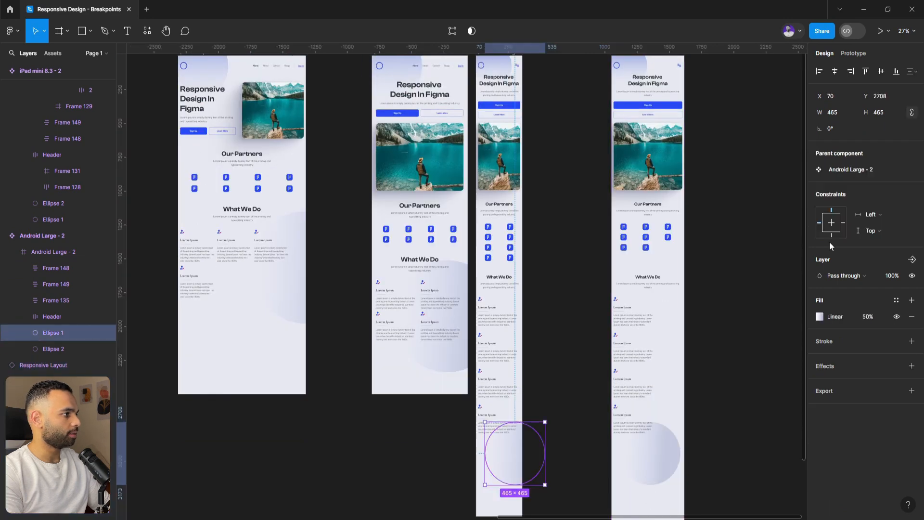
pyautogui.click(844, 223)
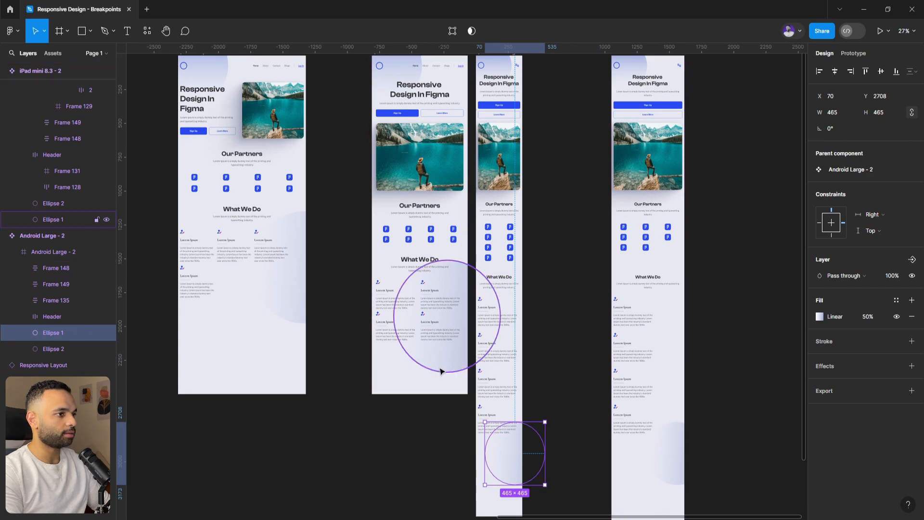
pyautogui.click(441, 371)
pyautogui.click(300, 295)
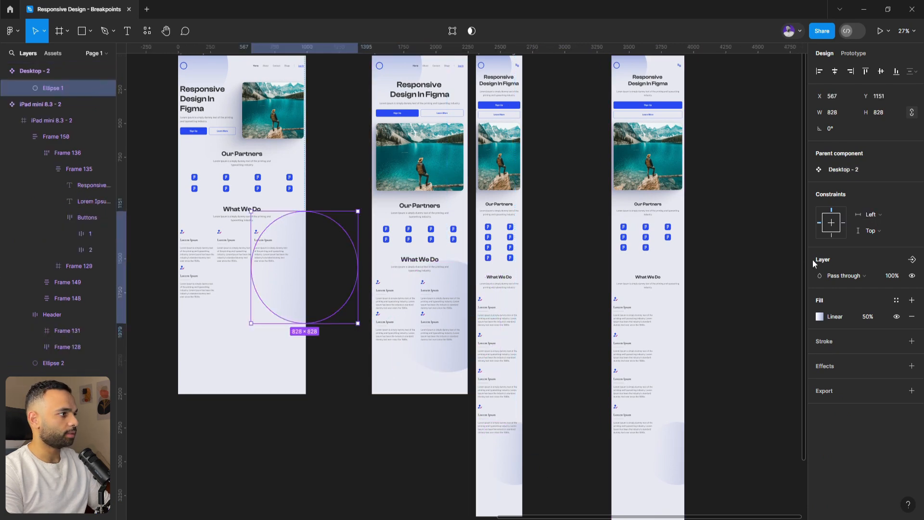
pyautogui.click(845, 222)
# Check the constraints of the upper background circle in the responsive layout and in the mobile, tablet and desktop masters
pyautogui.scroll(3, 662, 276)
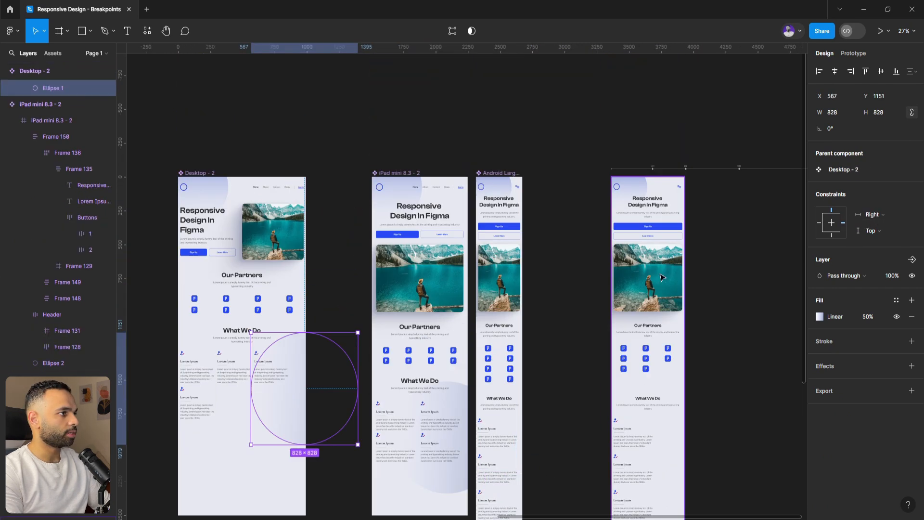
pyautogui.keyDown('ctrl'); pyautogui.click(632, 187); pyautogui.keyUp('ctrl')
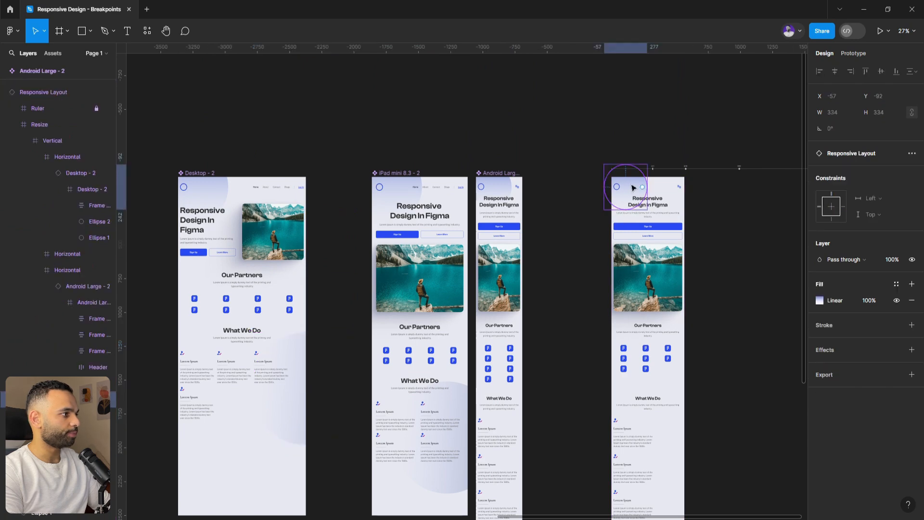
pyautogui.keyDown('ctrl'); pyautogui.click(497, 186); pyautogui.keyUp('ctrl')
pyautogui.keyDown('ctrl'); pyautogui.click(393, 194); pyautogui.keyUp('ctrl')
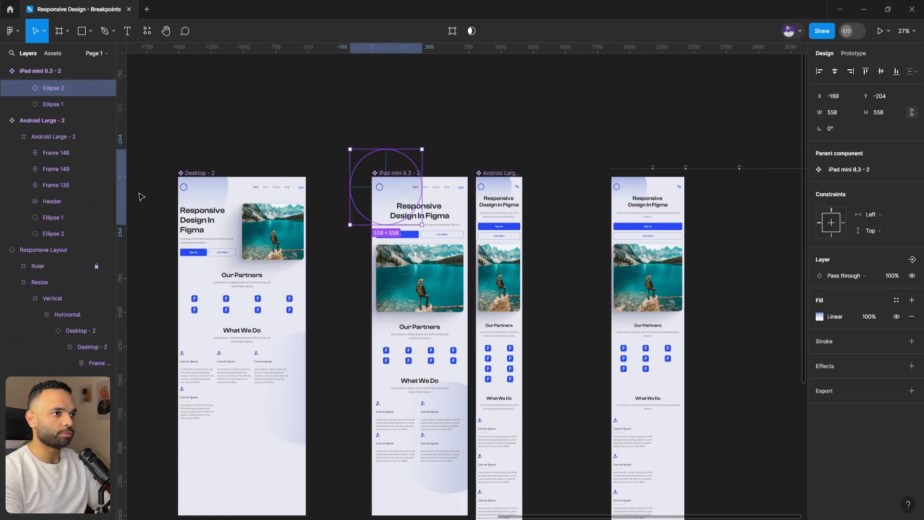
pyautogui.keyDown('ctrl'); pyautogui.click(200, 194); pyautogui.keyUp('ctrl')
pyautogui.click(293, 140)
# Set the four What We Do cards in Android Large - 2 to Fill container width
pyautogui.hscroll(3, 404, 210)
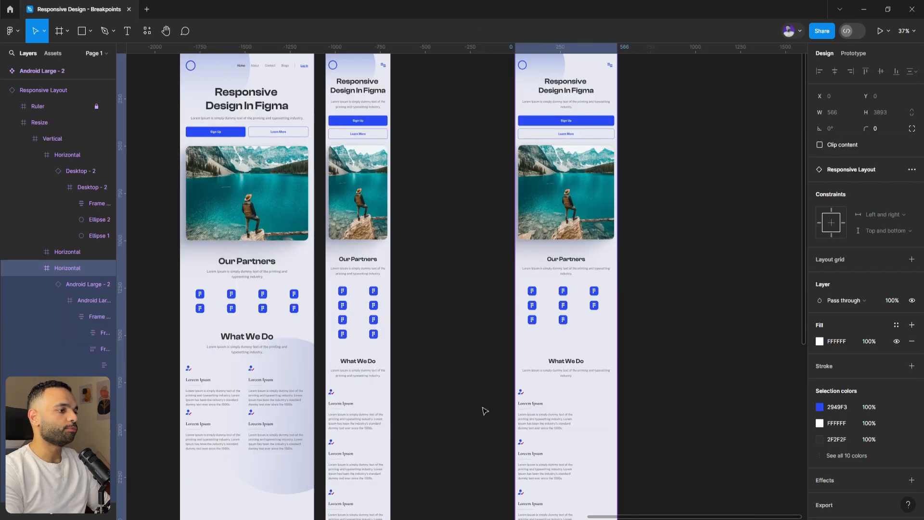
pyautogui.scroll(-5, 485, 411)
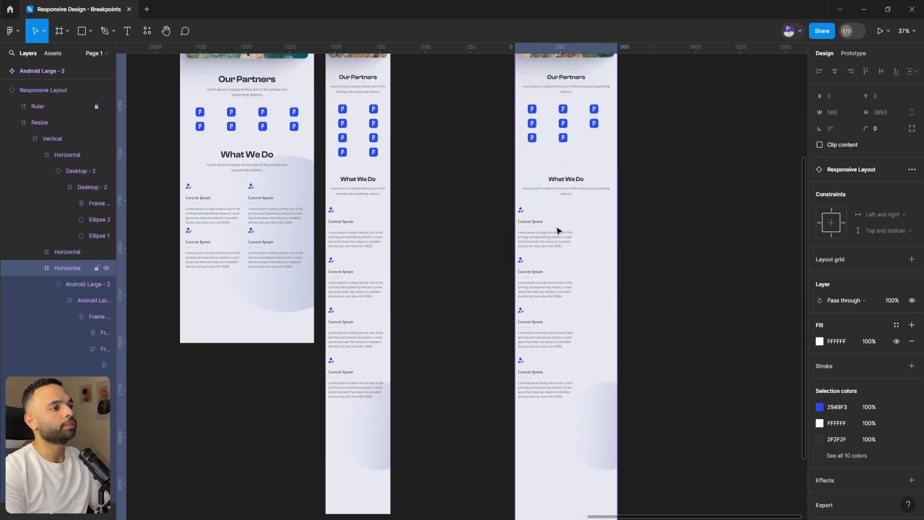
pyautogui.click(377, 233)
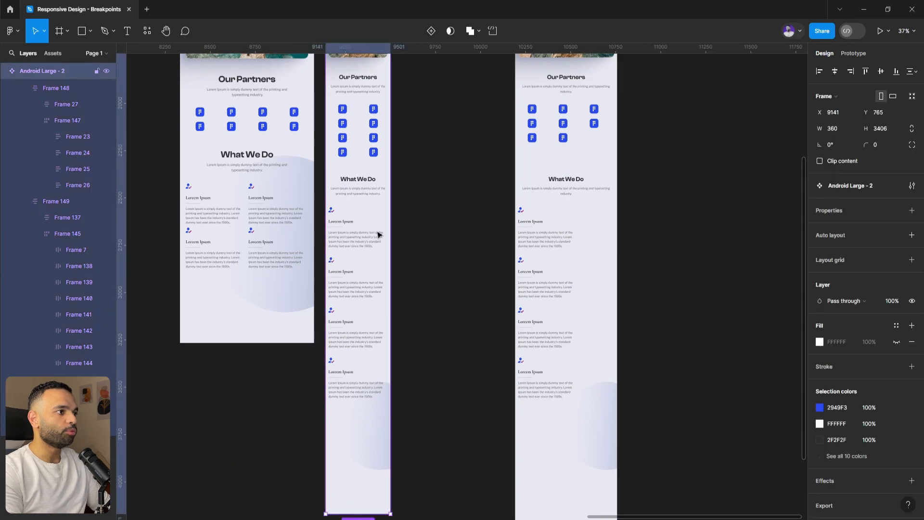
pyautogui.doubleClick(379, 234)
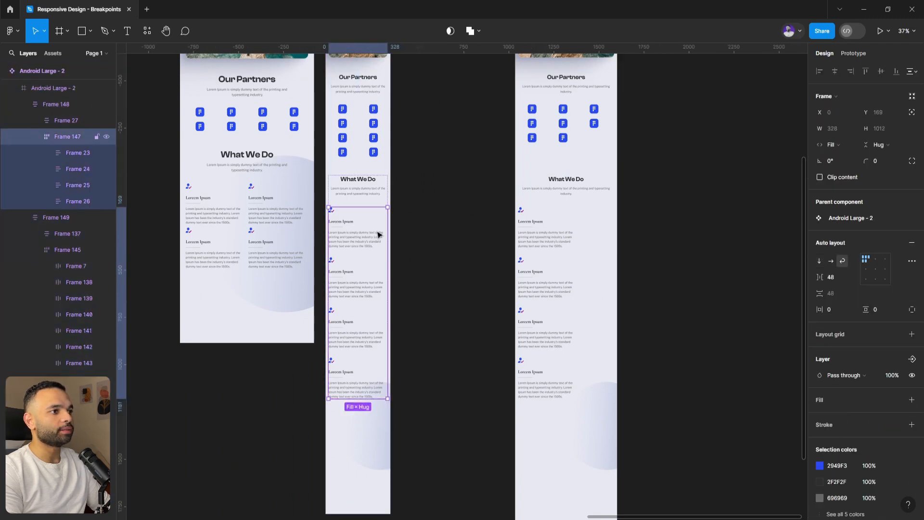
pyautogui.keyDown('shift'); pyautogui.click(354, 274); pyautogui.keyUp('shift')
pyautogui.keyDown('shift'); pyautogui.click(354, 322); pyautogui.keyUp('shift')
pyautogui.keyDown('shift'); pyautogui.click(354, 373); pyautogui.keyUp('shift')
pyautogui.click(835, 144)
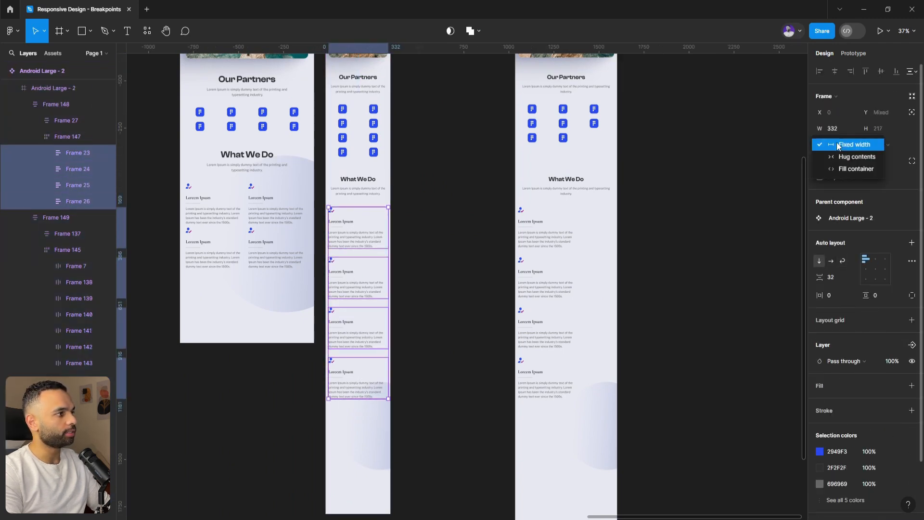
pyautogui.click(856, 169)
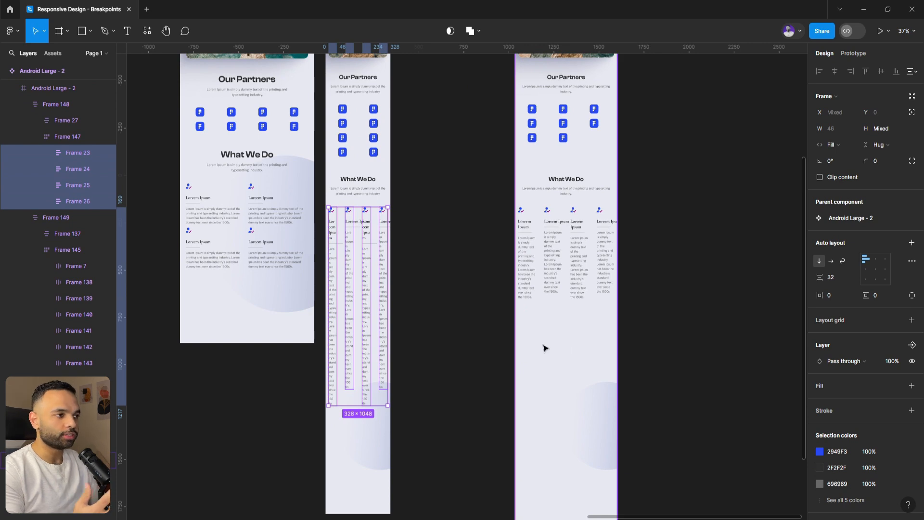
# Give the four What We Do cards in Android Large - 2 a minimum width of 200
pyautogui.click(853, 128)
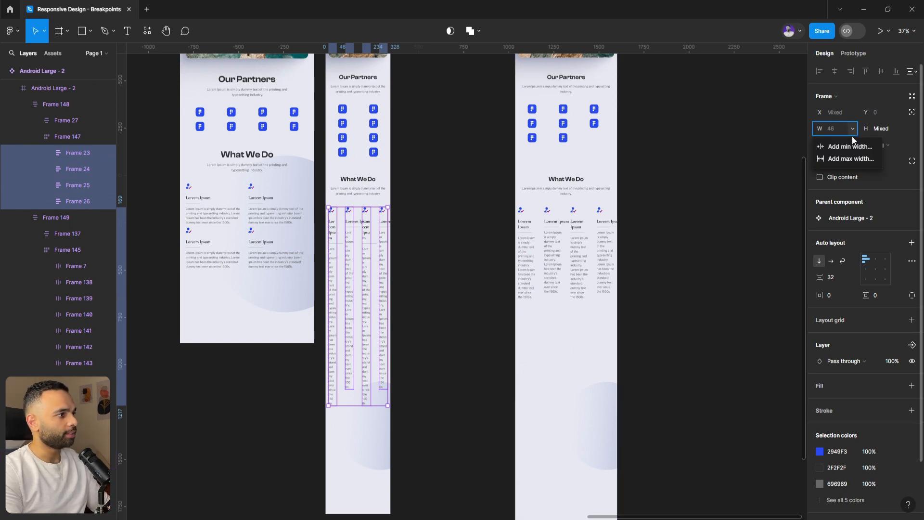
pyautogui.click(861, 148)
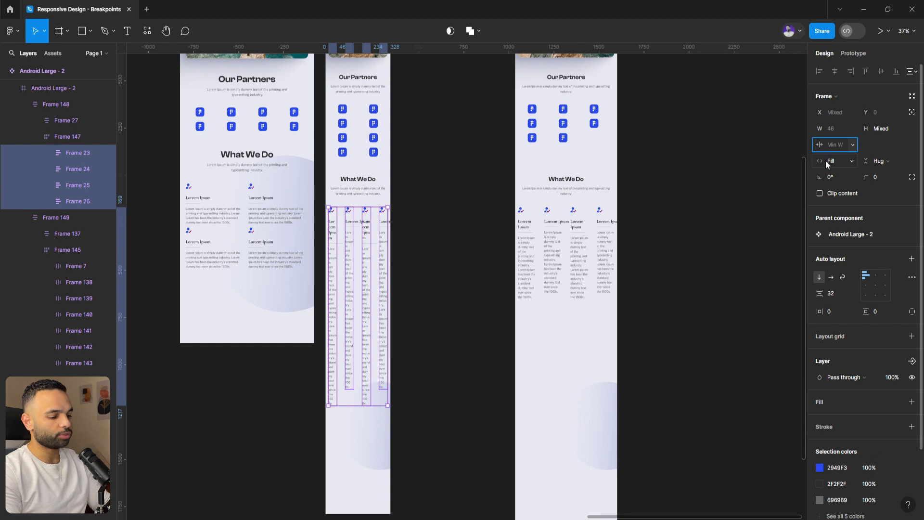
pyautogui.write('20')
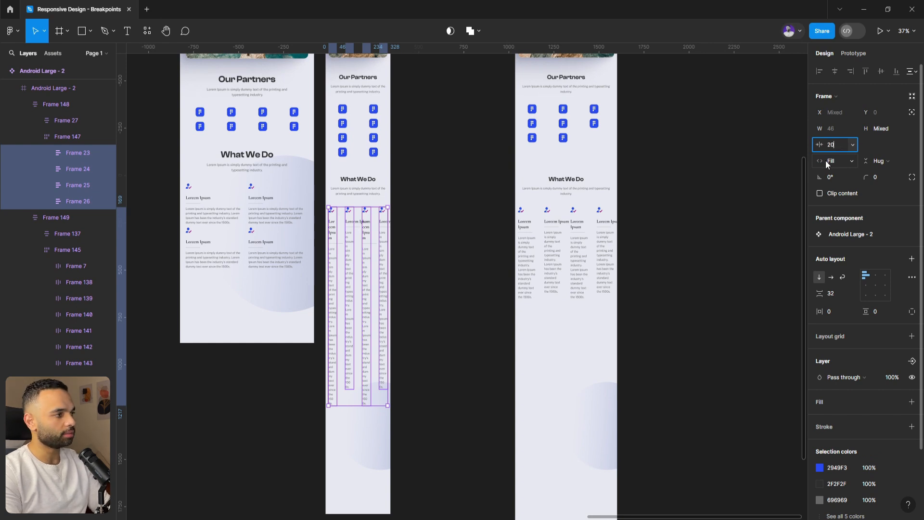
pyautogui.write('0')
pyautogui.press('Return')
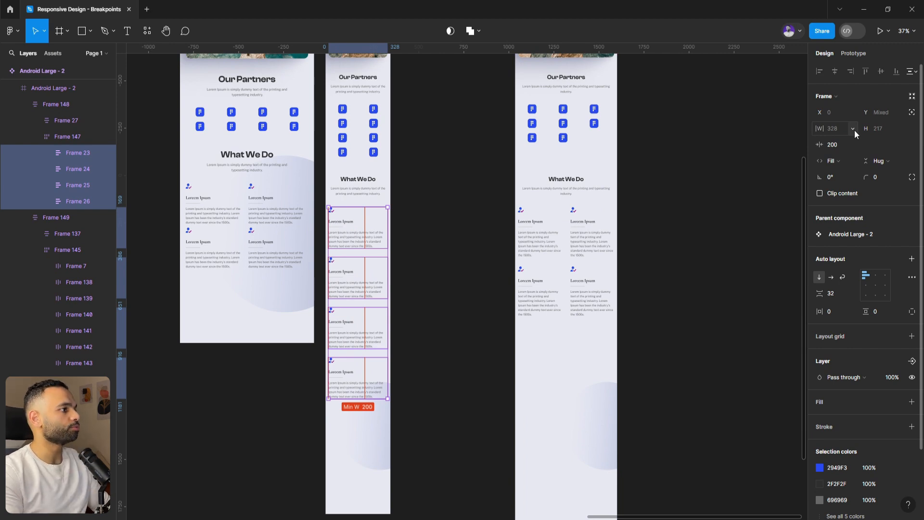
# Narrow the responsive layout to about 402 wide to test how the What We Do cards wrap
pyautogui.click(622, 296)
pyautogui.click(590, 362)
pyautogui.moveTo(616, 276); pyautogui.dragTo(588, 271)
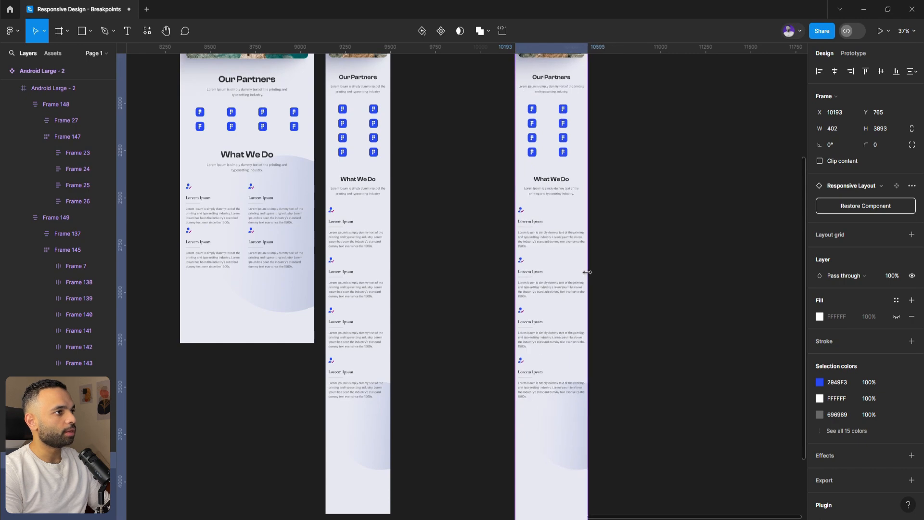
# Set the width of all eight partner logo frames in Android Large - 2 to 100
pyautogui.scroll(4, 576, 307)
pyautogui.click(343, 294)
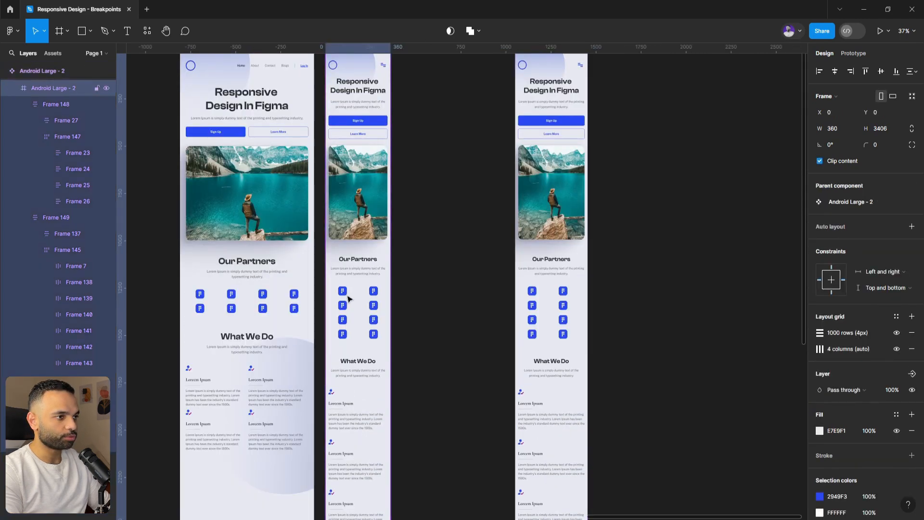
pyautogui.doubleClick(343, 294)
pyautogui.scroll(5, 343, 296)
pyautogui.keyDown('shift'); pyautogui.click(342, 312); pyautogui.keyUp('shift')
pyautogui.keyDown('shift'); pyautogui.click(342, 339); pyautogui.keyUp('shift')
pyautogui.keyDown('shift'); pyautogui.click(342, 367); pyautogui.keyUp('shift')
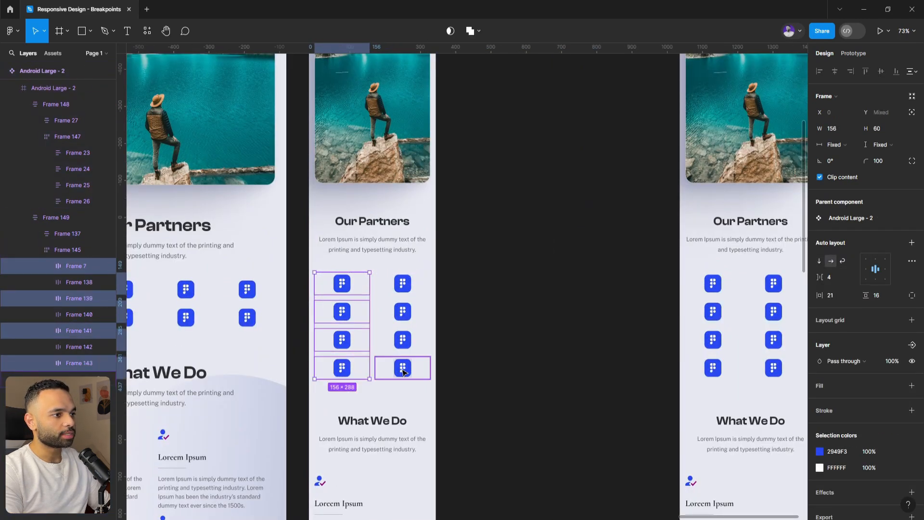
pyautogui.keyDown('shift'); pyautogui.click(402, 367); pyautogui.keyUp('shift')
pyautogui.keyDown('shift'); pyautogui.click(402, 339); pyautogui.keyUp('shift')
pyautogui.keyDown('shift'); pyautogui.click(402, 312); pyautogui.keyUp('shift')
pyautogui.keyDown('shift'); pyautogui.click(407, 281); pyautogui.keyUp('shift')
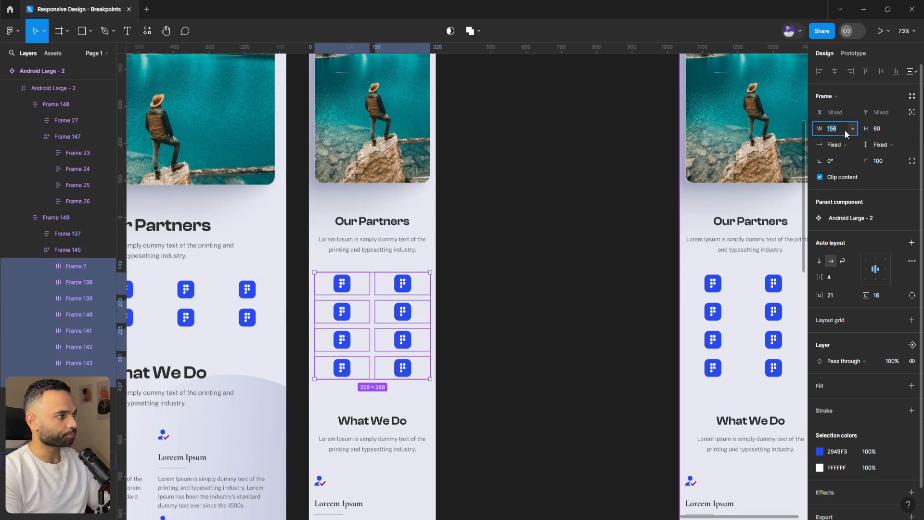
pyautogui.press('Return')
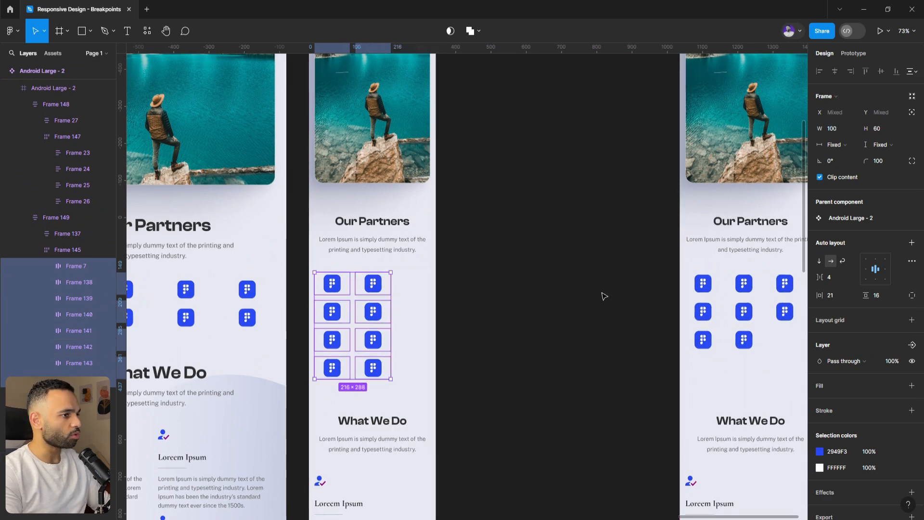
# Align the contents of Android Large - 2's partner logo grid, Frame 145, to top center
pyautogui.press('Escape')
pyautogui.click(876, 258)
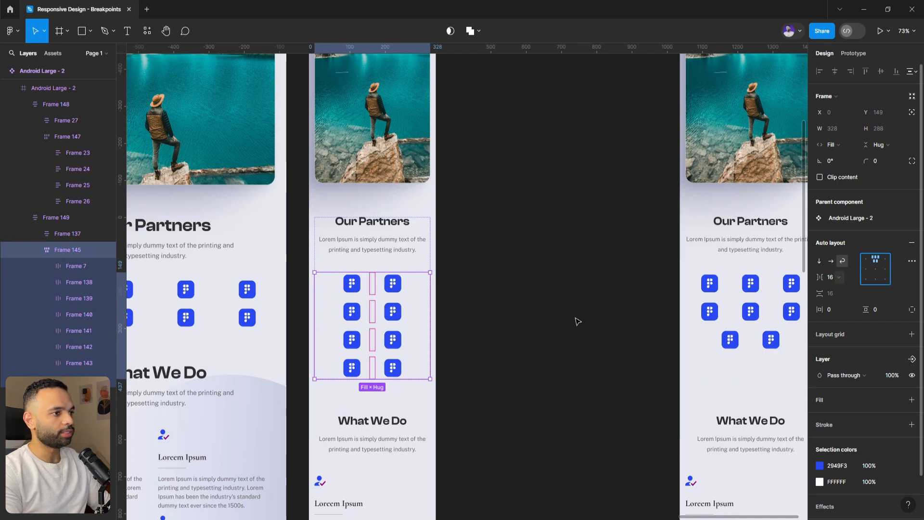
pyautogui.click(511, 307)
# Widen the responsive layout to about 517 to test how the partner logos and What We Do cards wrap
pyautogui.scroll(-5, 457, 293)
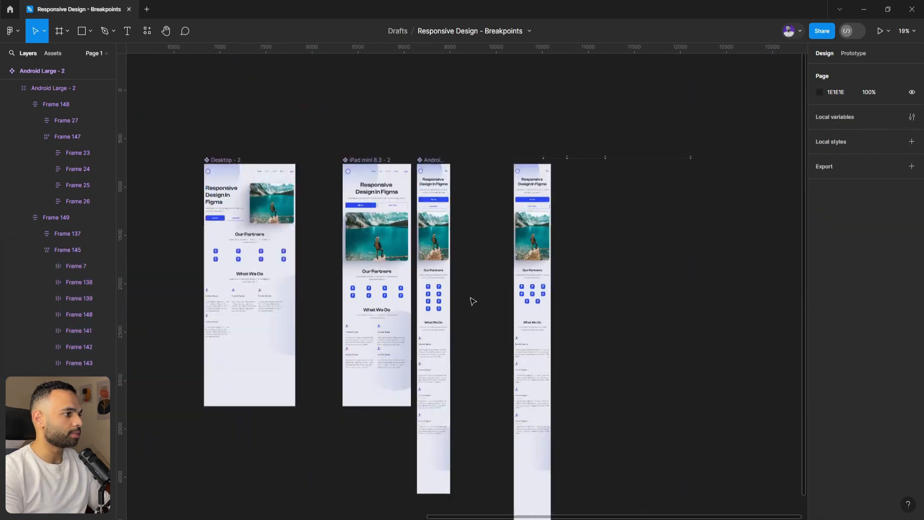
pyautogui.scroll(3, 554, 293)
pyautogui.click(499, 336)
pyautogui.moveTo(528, 272); pyautogui.dragTo(584, 312)
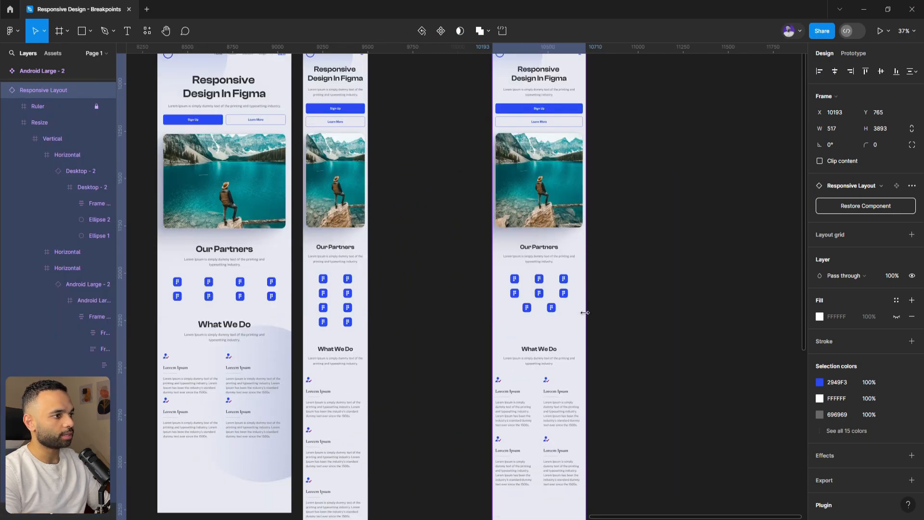
# Wrap each of the first two rows of partner logos in Android Large - 2 in its own auto layout frame
pyautogui.scroll(4, 323, 293)
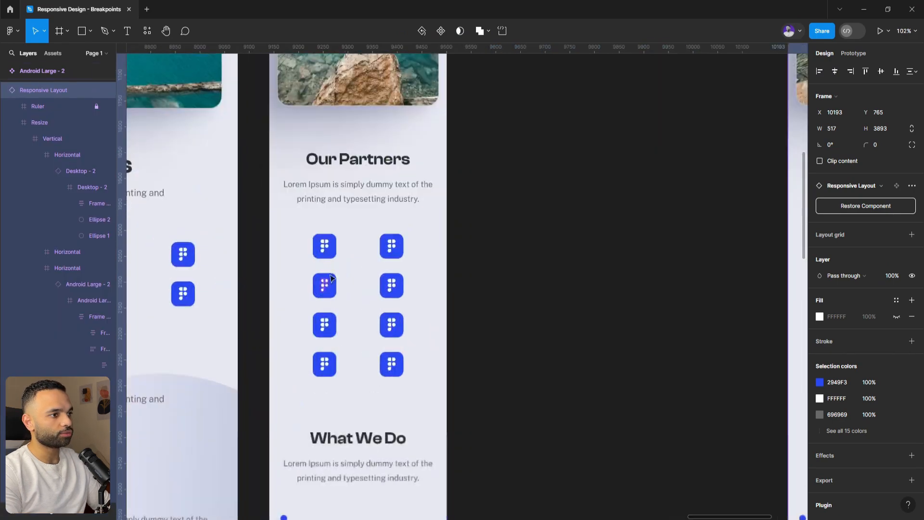
pyautogui.keyDown('ctrl'); pyautogui.click(303, 299); pyautogui.keyUp('ctrl')
pyautogui.scroll(-3, 303, 298)
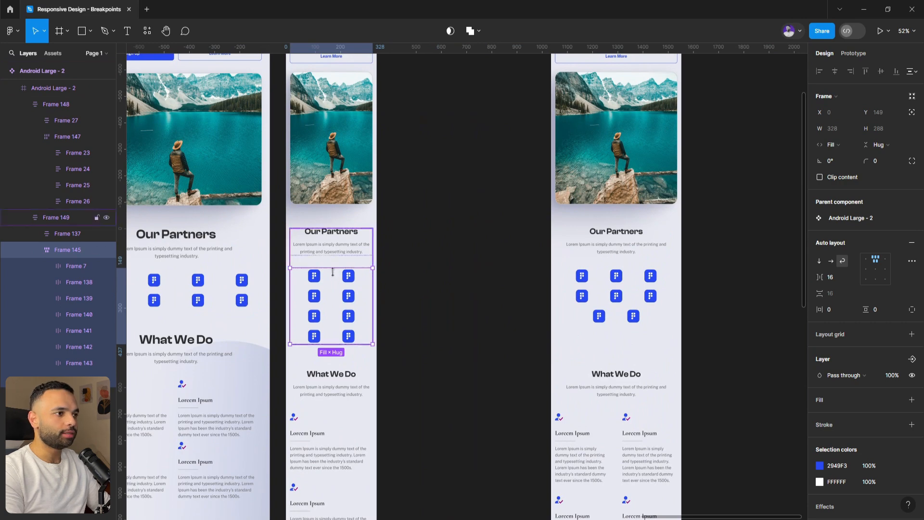
pyautogui.scroll(2, 315, 263)
pyautogui.click(314, 276)
pyautogui.hotkey('shift', 'a')
pyautogui.click(306, 306)
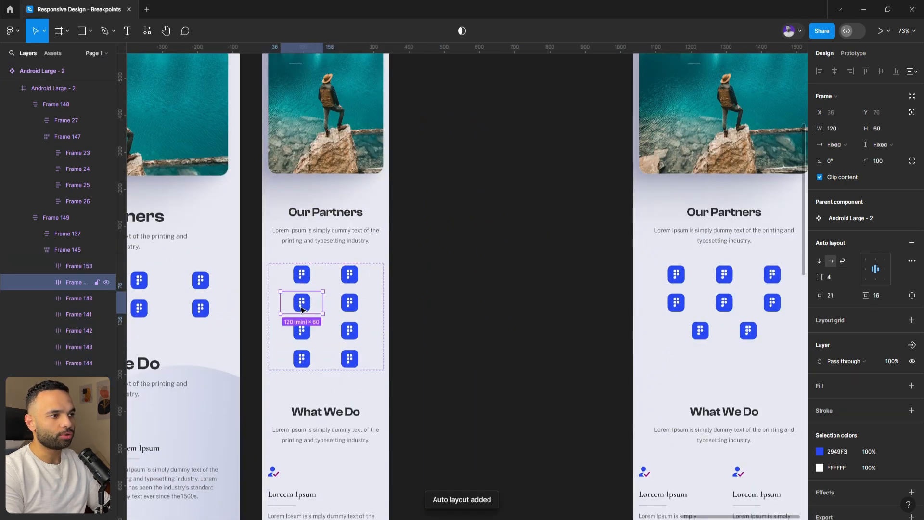
pyautogui.keyDown('shift'); pyautogui.click(361, 313); pyautogui.keyUp('shift')
pyautogui.hotkey('shift', 'a')
# Wrap the third and fourth rows of partner logos in Android Large - 2 in separate auto layout frames
pyautogui.click(313, 333)
pyautogui.keyDown('shift'); pyautogui.click(355, 336); pyautogui.keyUp('shift')
pyautogui.hotkey('shift', 'a')
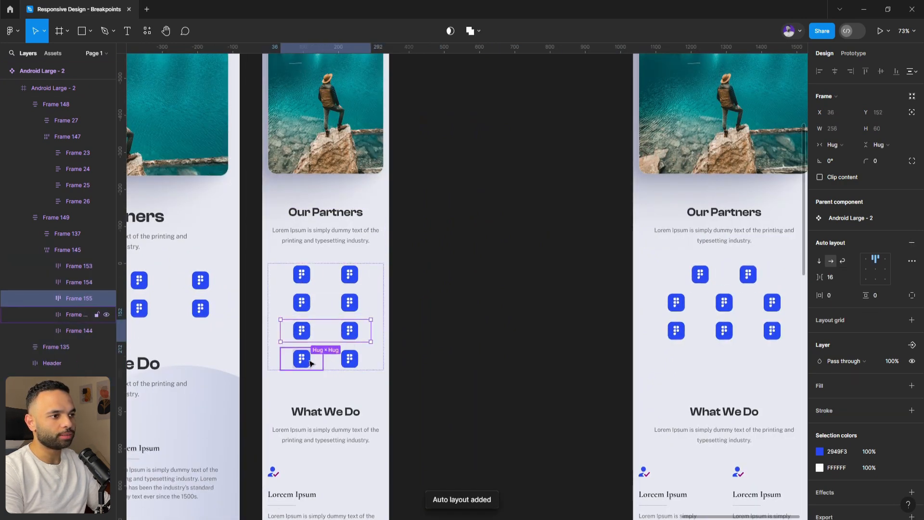
pyautogui.click(310, 358)
pyautogui.keyDown('shift'); pyautogui.click(348, 359); pyautogui.keyUp('shift')
pyautogui.hotkey('shift', 'a')
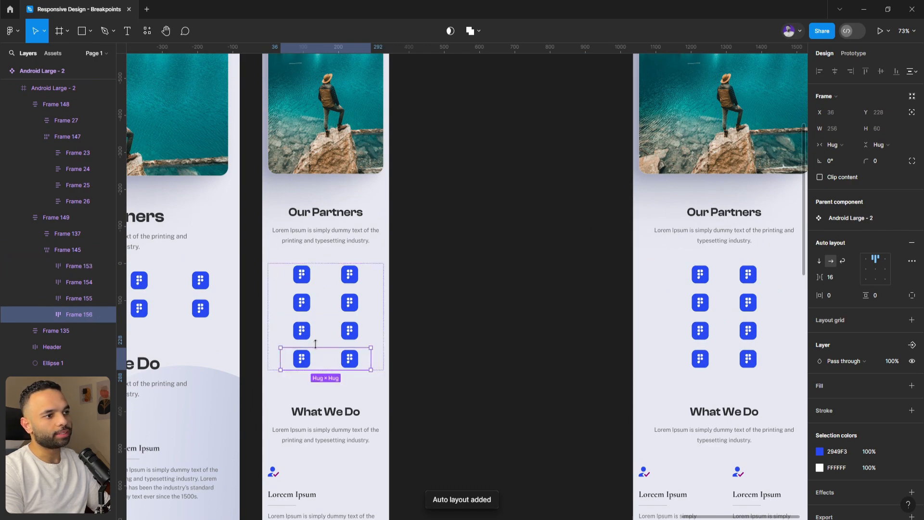
# Change the auto layout direction of the partner logo grid, Frame 145, to vertical in Android Large - 2
pyautogui.scroll(-3, 199, 281)
pyautogui.scroll(3, 284, 301)
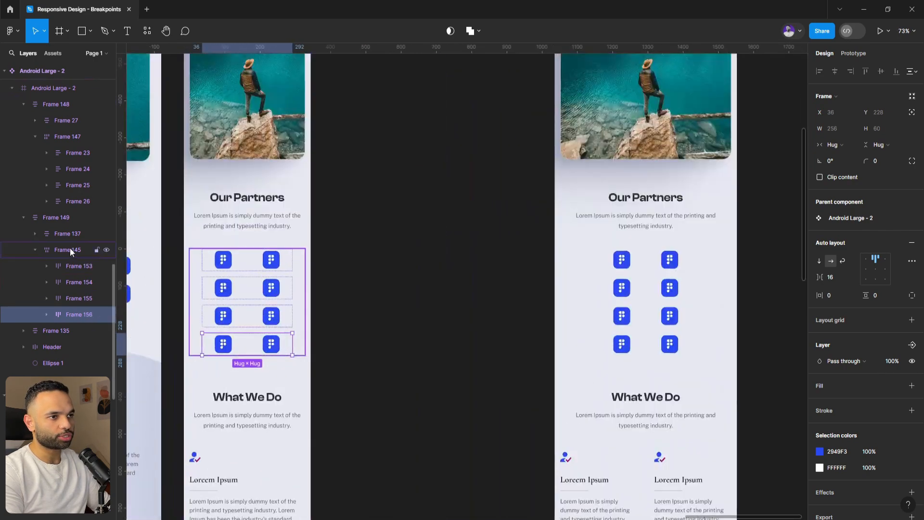
pyautogui.click(69, 249)
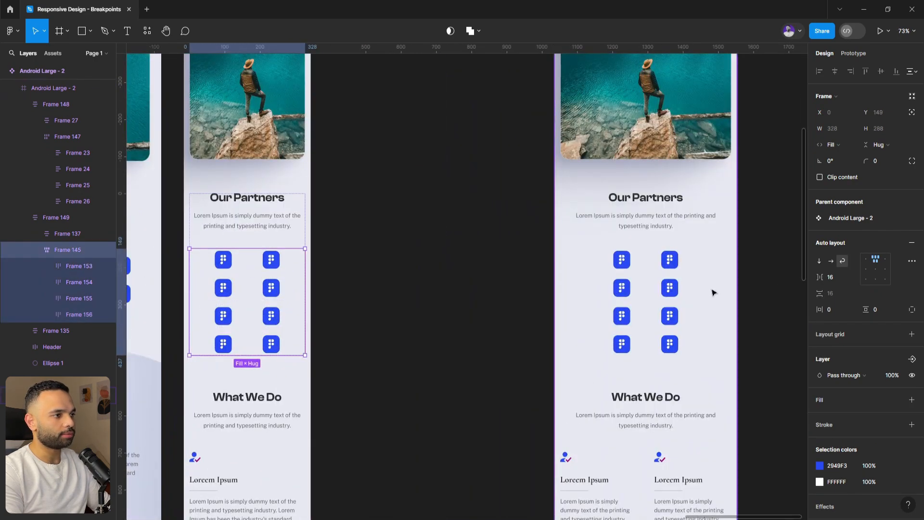
pyautogui.click(820, 261)
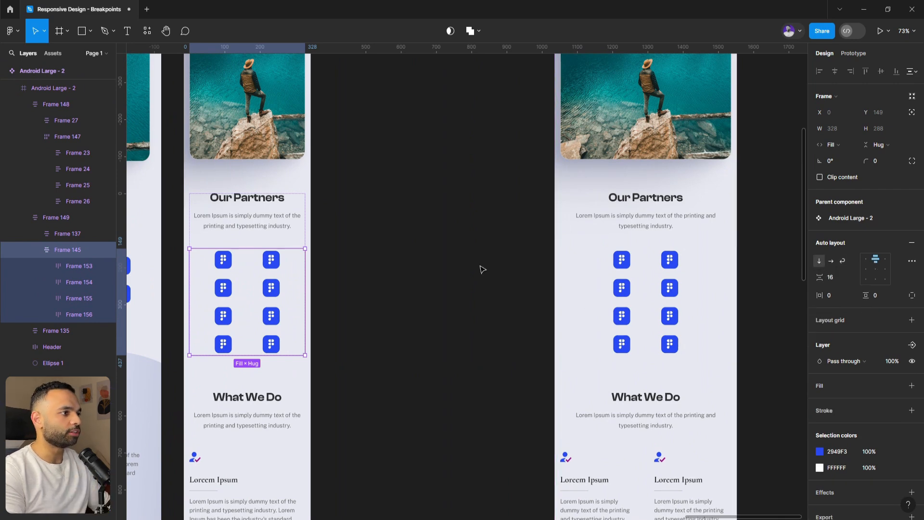
# Set the width of both logo frames in the first partner row of Android Large - 2 to Fill container
pyautogui.scroll(-3, 487, 256)
pyautogui.click(327, 257)
pyautogui.click(327, 257)
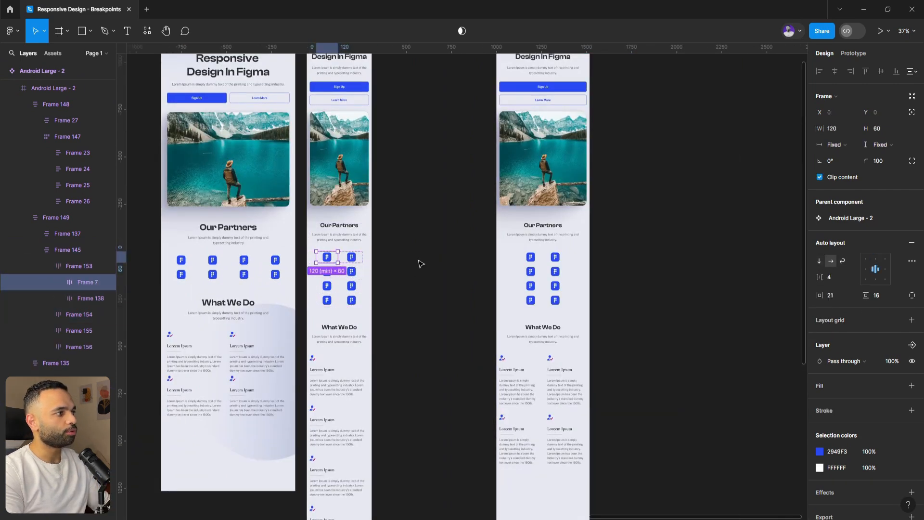
pyautogui.keyDown('shift'); pyautogui.click(352, 257); pyautogui.keyUp('shift')
pyautogui.click(837, 145)
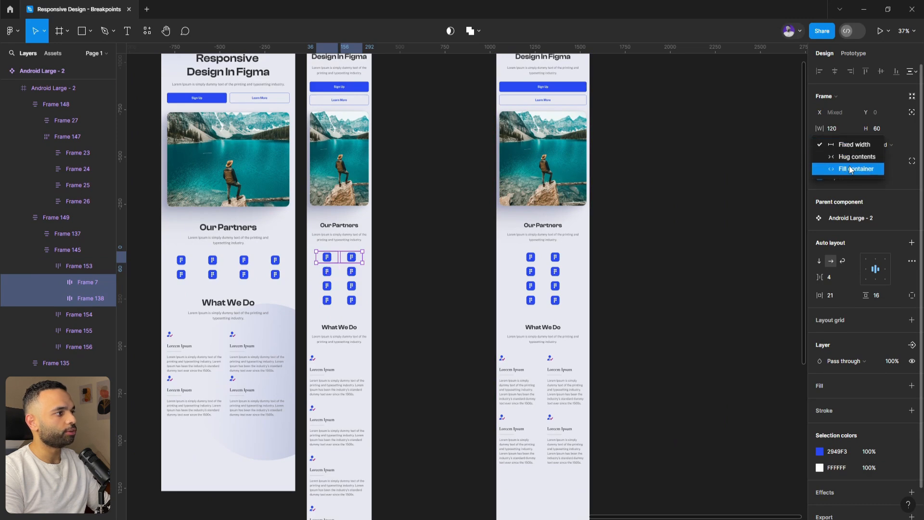
pyautogui.click(848, 168)
pyautogui.scroll(3, 346, 259)
pyautogui.keyDown('ctrl'); pyautogui.click(309, 283); pyautogui.keyUp('ctrl')
pyautogui.keyDown('ctrl'); pyautogui.keyDown('shift'); pyautogui.click(357, 283); pyautogui.keyUp('shift'); pyautogui.keyUp('ctrl')
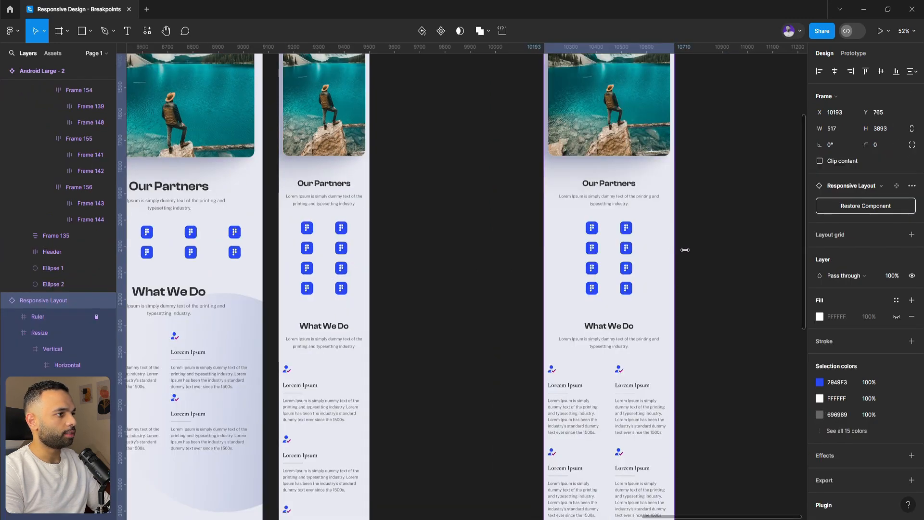
# Resize the responsive layout between about 520 and 936 wide to test how the partner logos rearrange
pyautogui.moveTo(682, 249); pyautogui.dragTo(636, 249)
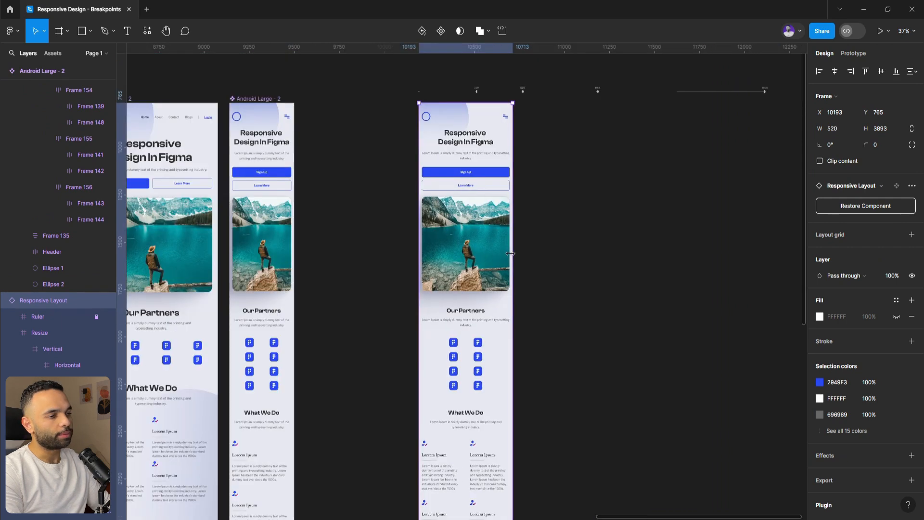
pyautogui.moveTo(520, 253); pyautogui.dragTo(526, 253)
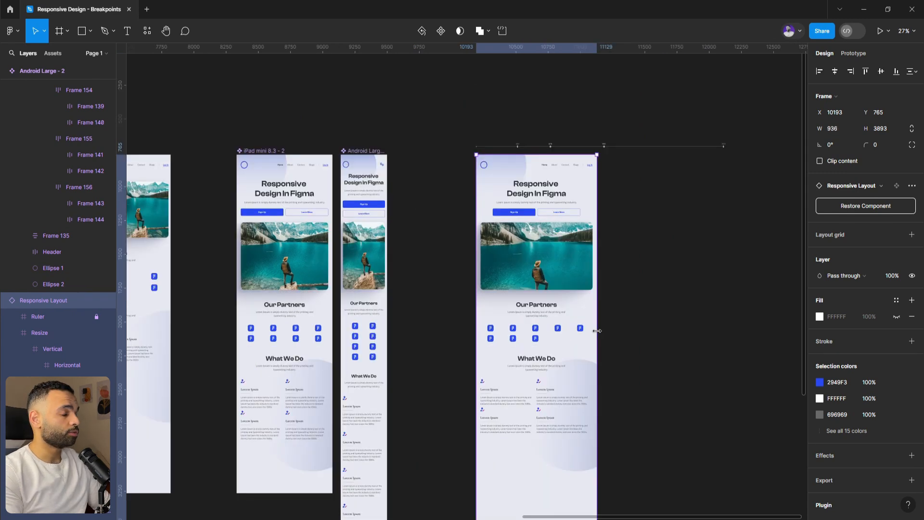
pyautogui.moveTo(598, 325)
pyautogui.mouseDown()
pyautogui.moveTo(575, 330)
pyautogui.moveTo(593, 329)
pyautogui.mouseUp()
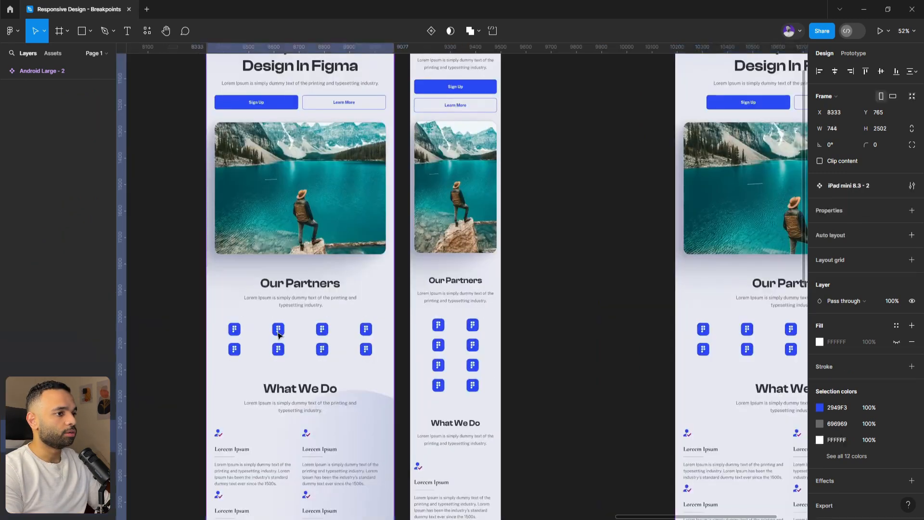
# Wrap each row of four partner logos in iPad mini 8.3 - 2 in its own auto layout frame
pyautogui.doubleClick(279, 335)
pyautogui.doubleClick(280, 335)
pyautogui.doubleClick(279, 335)
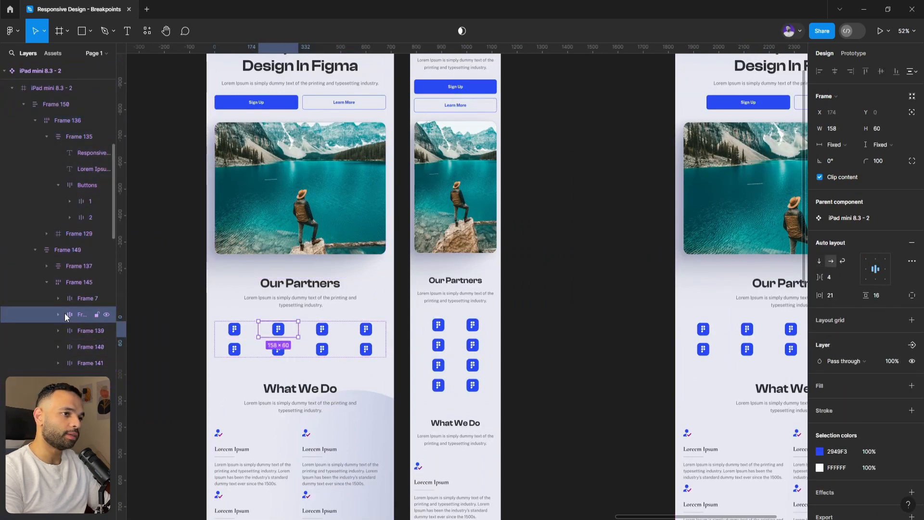
pyautogui.click(72, 295)
pyautogui.keyDown('shift'); pyautogui.click(77, 346); pyautogui.keyUp('shift')
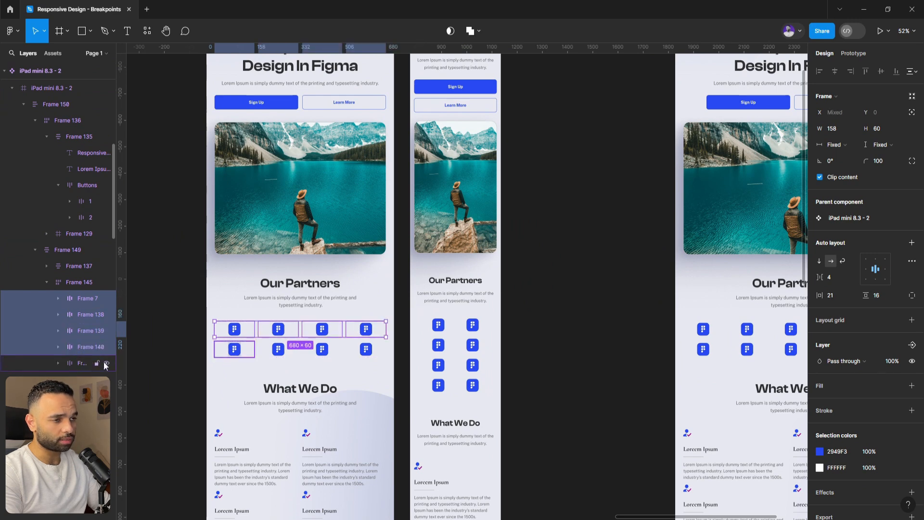
pyautogui.hotkey('shift', 'a')
pyautogui.keyDown('shift'); pyautogui.click(80, 363); pyautogui.keyUp('shift')
pyautogui.hotkey('shift', 'a')
# Change the auto layout direction of the partner logo grid, Frame 145, to vertical in iPad mini 8.3 - 2
pyautogui.click(79, 285)
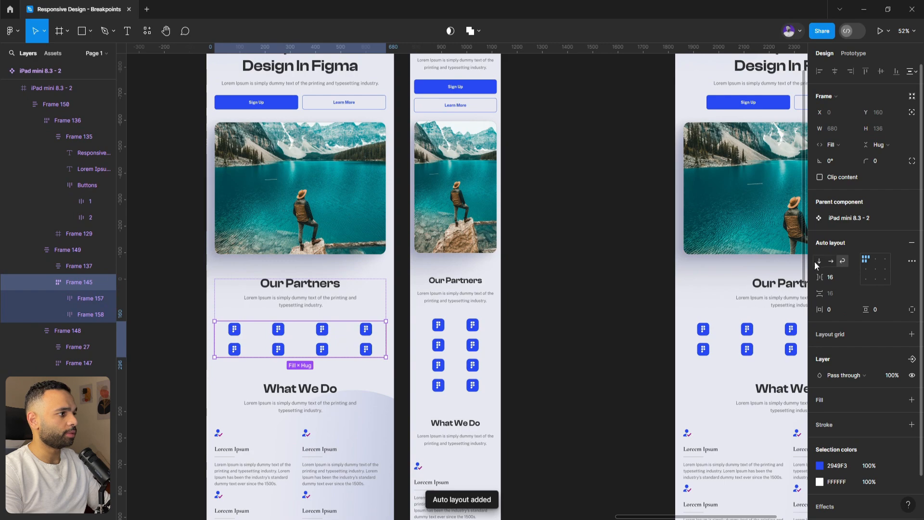
pyautogui.keyDown('ctrl'); pyautogui.scroll(-5, 339, 328); pyautogui.keyUp('ctrl')
pyautogui.scroll(3, 339, 328)
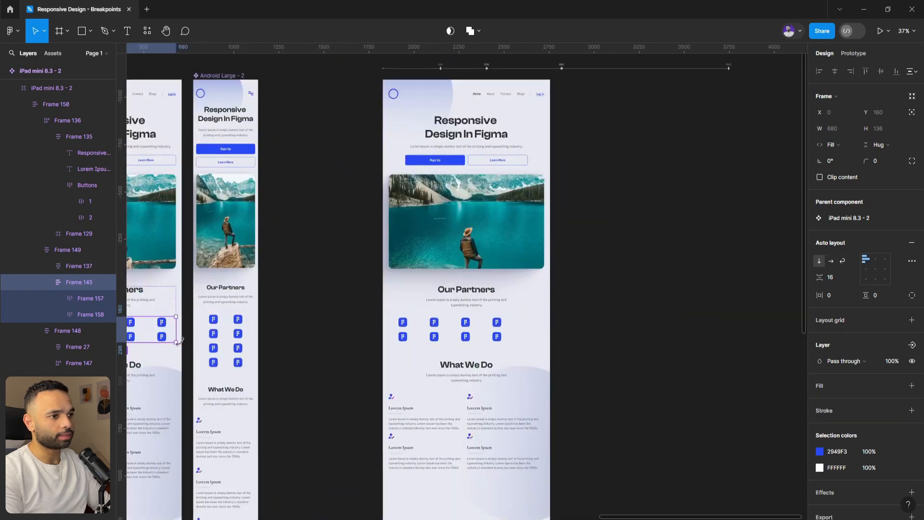
pyautogui.scroll(-3, 308, 337)
pyautogui.scroll(3, 299, 345)
pyautogui.keyDown('ctrl'); pyautogui.scroll(5, 323, 339); pyautogui.keyUp('ctrl')
# Set the width of all eight partner logo frames in iPad mini 8.3 - 2 to Fill container
pyautogui.doubleClick(323, 333)
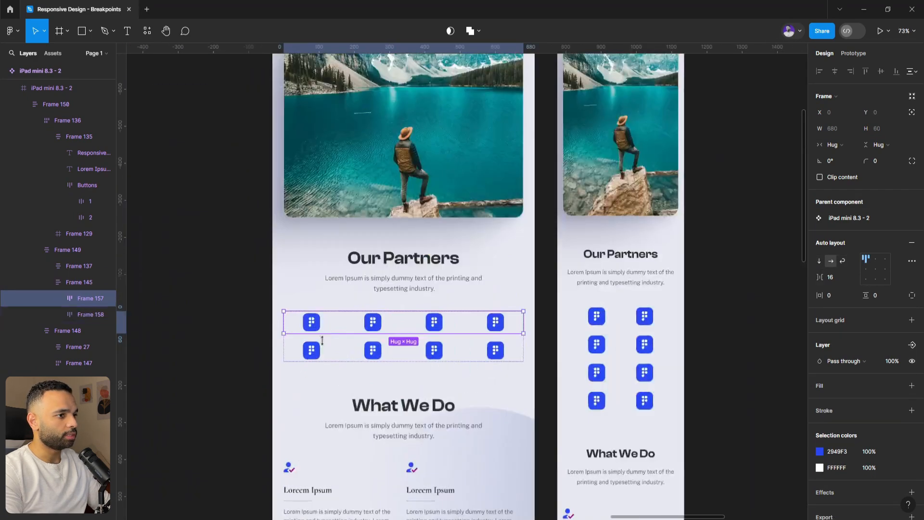
pyautogui.doubleClick(321, 349)
pyautogui.doubleClick(319, 350)
pyautogui.doubleClick(327, 330)
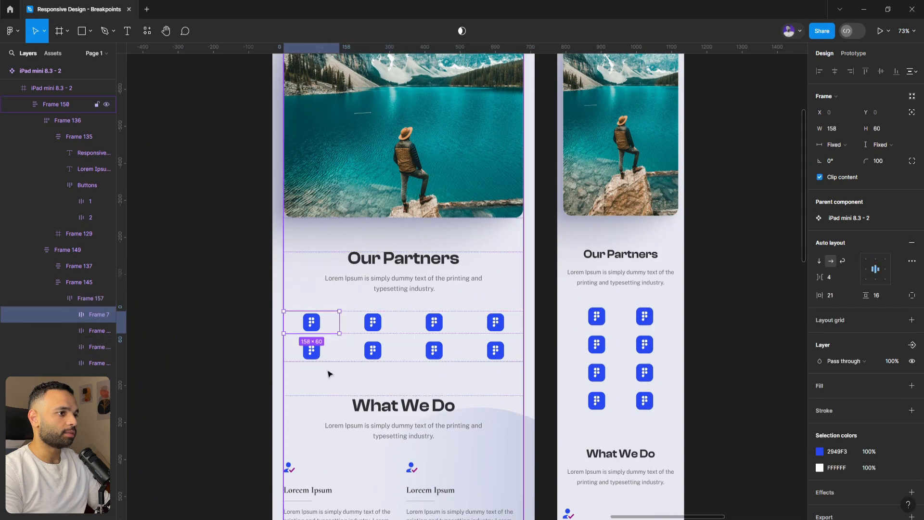
pyautogui.keyDown('shift'); pyautogui.click(332, 354); pyautogui.keyUp('shift')
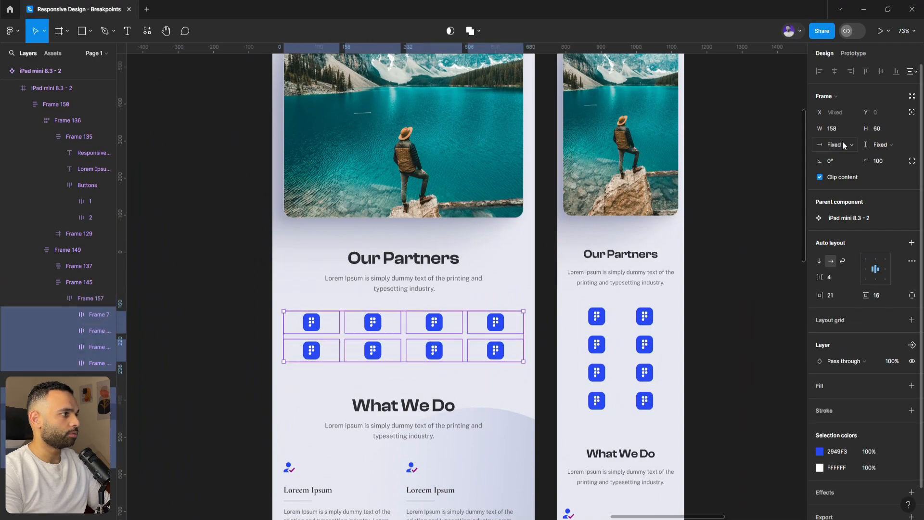
pyautogui.click(839, 143)
pyautogui.click(847, 169)
pyautogui.scroll(-5, 242, 324)
pyautogui.scroll(2, 395, 332)
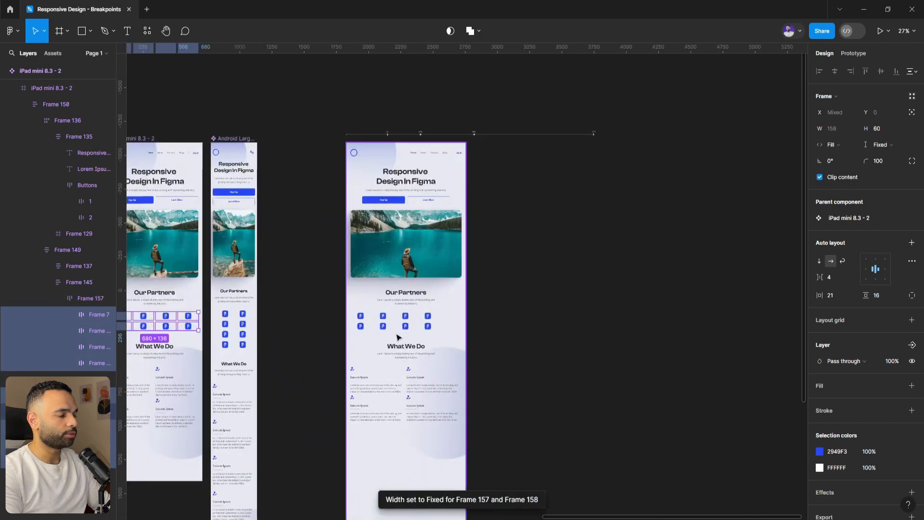
# Set the width of both partner logo rows, Frame 157 and Frame 158, in iPad mini 8.3 - 2 to Fill container
pyautogui.hscroll(-3, 466, 363)
pyautogui.click(313, 364)
pyautogui.doubleClick(273, 330)
pyautogui.click(275, 322)
pyautogui.keyDown('shift'); pyautogui.click(277, 333); pyautogui.keyUp('shift')
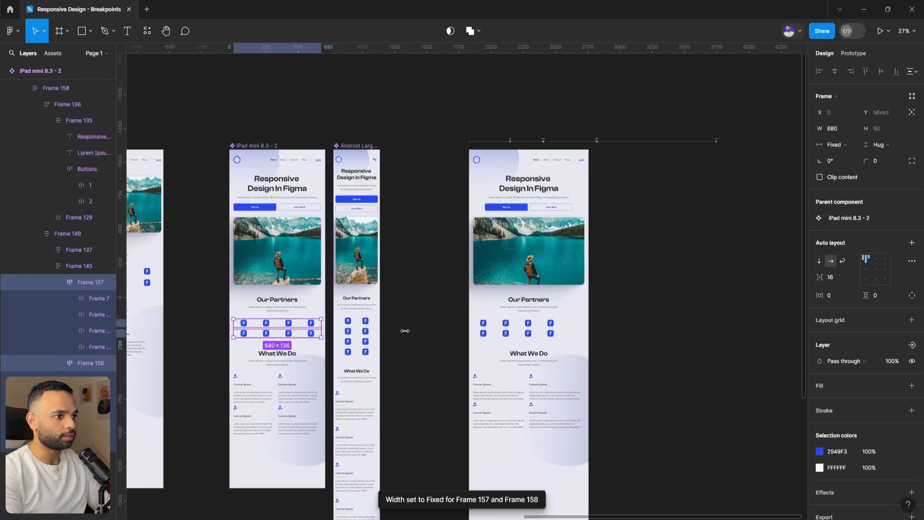
pyautogui.click(839, 144)
pyautogui.click(844, 169)
pyautogui.click(662, 353)
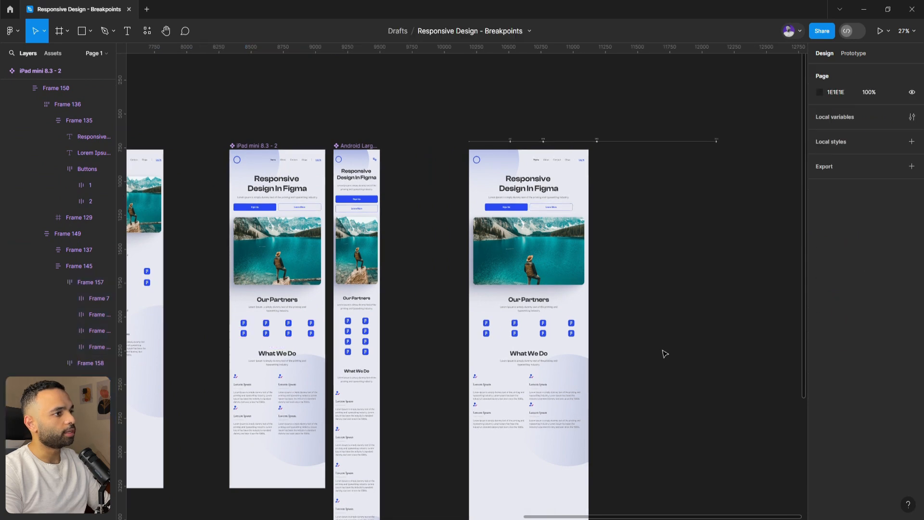
# Widen the responsive layout to about 1687 to test how the sections adapt at desktop width
pyautogui.click(570, 285)
pyautogui.scroll(2, 604, 213)
pyautogui.moveTo(571, 236); pyautogui.dragTo(719, 214)
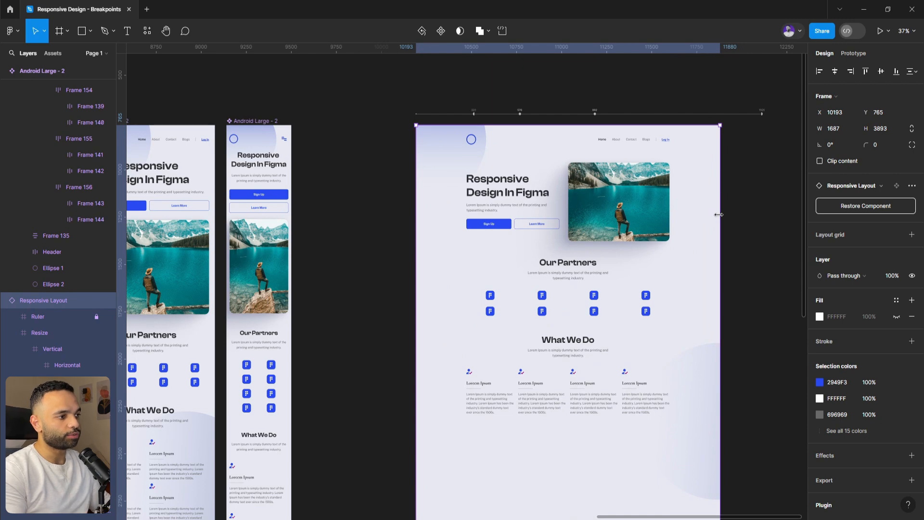